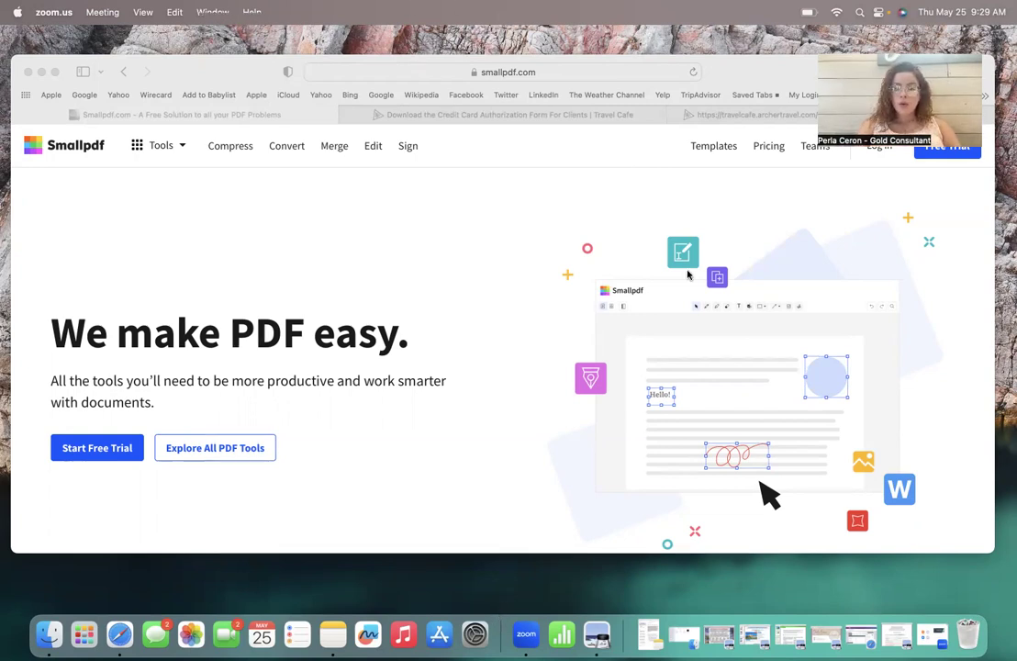
Step: Set the travel offer PDF aside and bring the credit card authorization form forward in Preview
{"action": "left_click", "coordinate": [790, 74]}
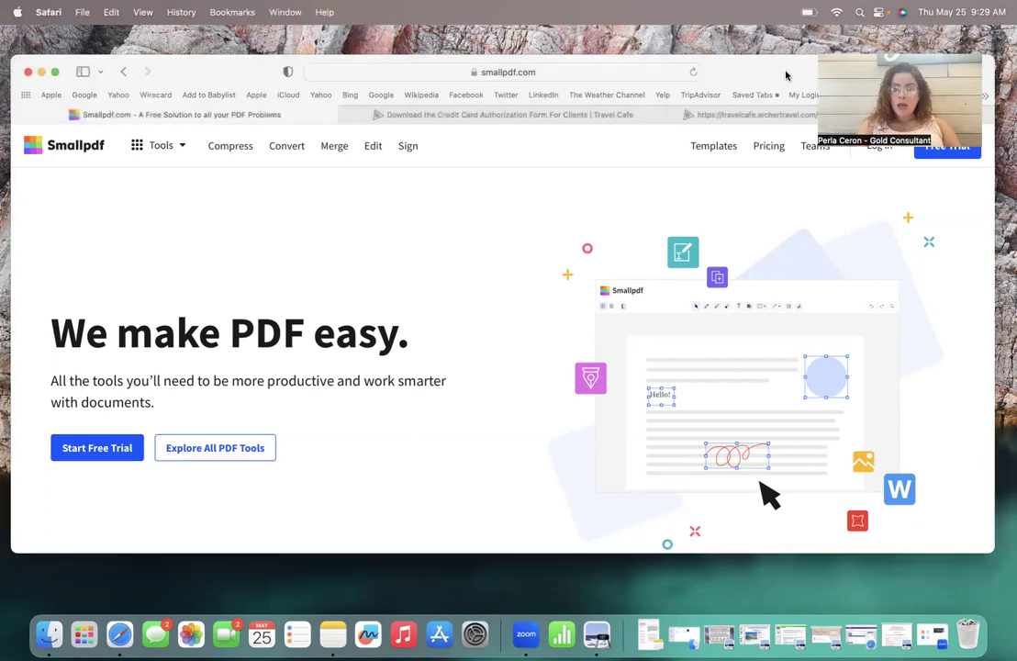
{"action": "left_click", "coordinate": [601, 643]}
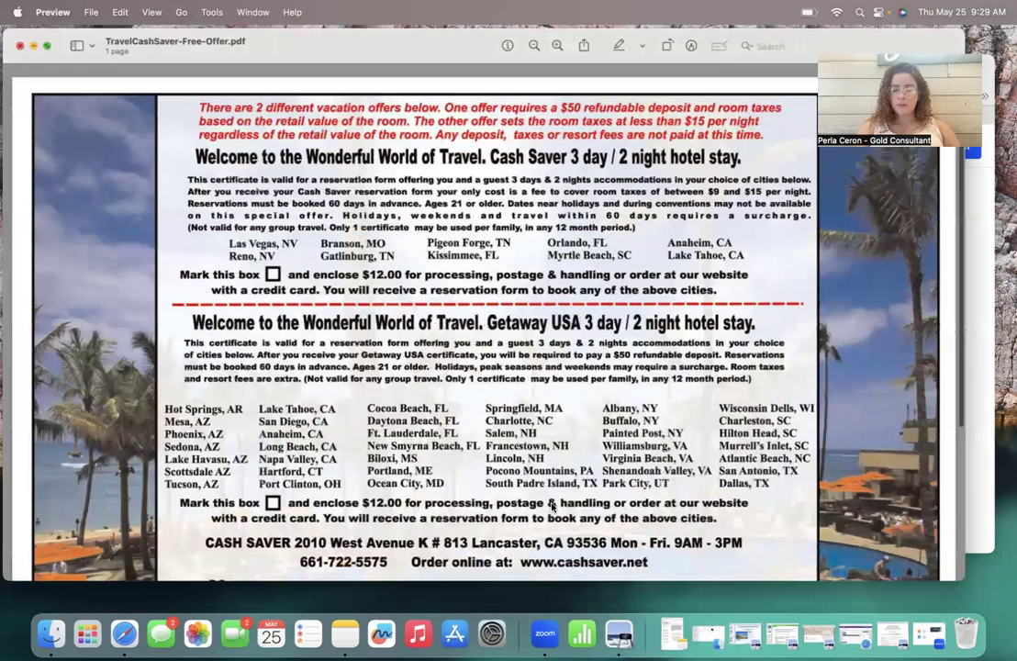
{"action": "left_click", "coordinate": [33, 45]}
{"action": "left_click", "coordinate": [863, 642]}
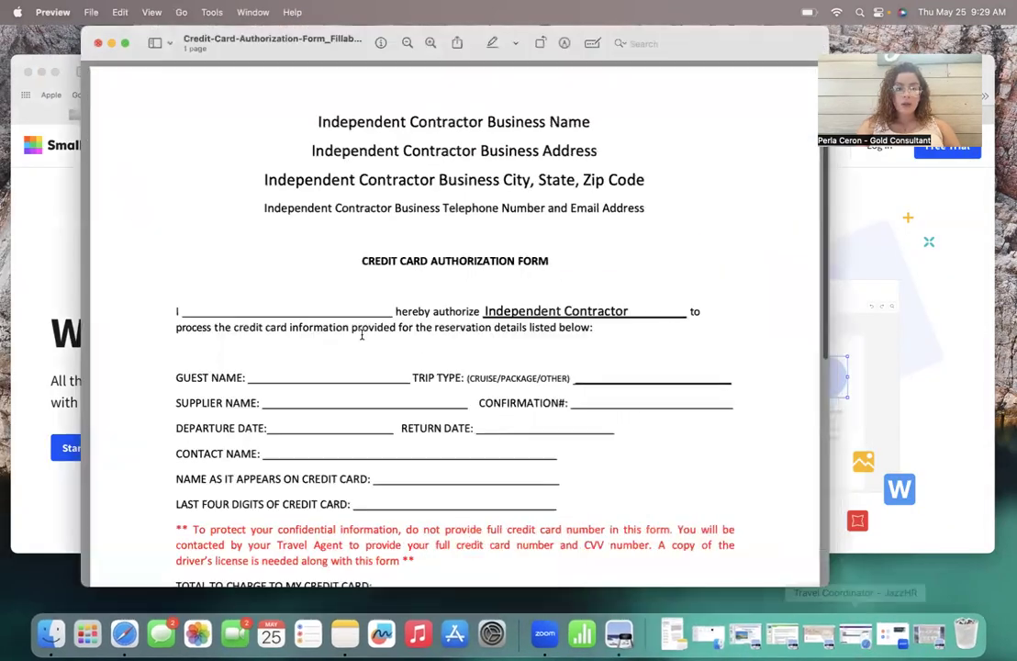
{"action": "left_click_drag", "start_coordinate": [163, 57], "coordinate": [198, 78]}
Step: Replace the header's business name with 'Dandelion Travels' and the address line with the agent's name
{"action": "left_click", "coordinate": [437, 129]}
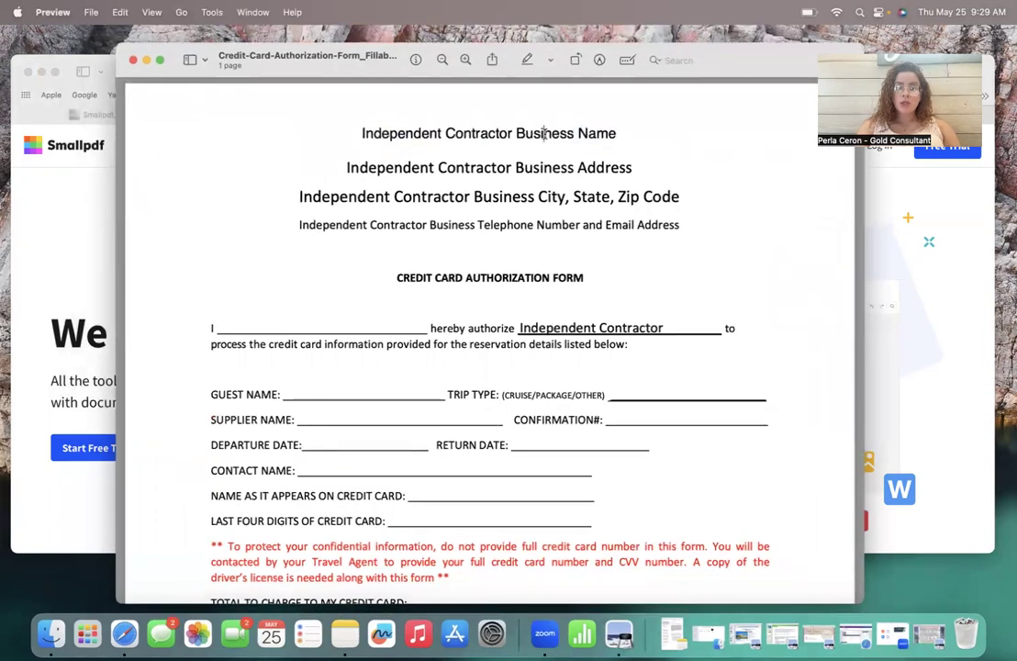
{"action": "key", "text": "super+a"}
{"action": "type", "text": "Dandelion T"}
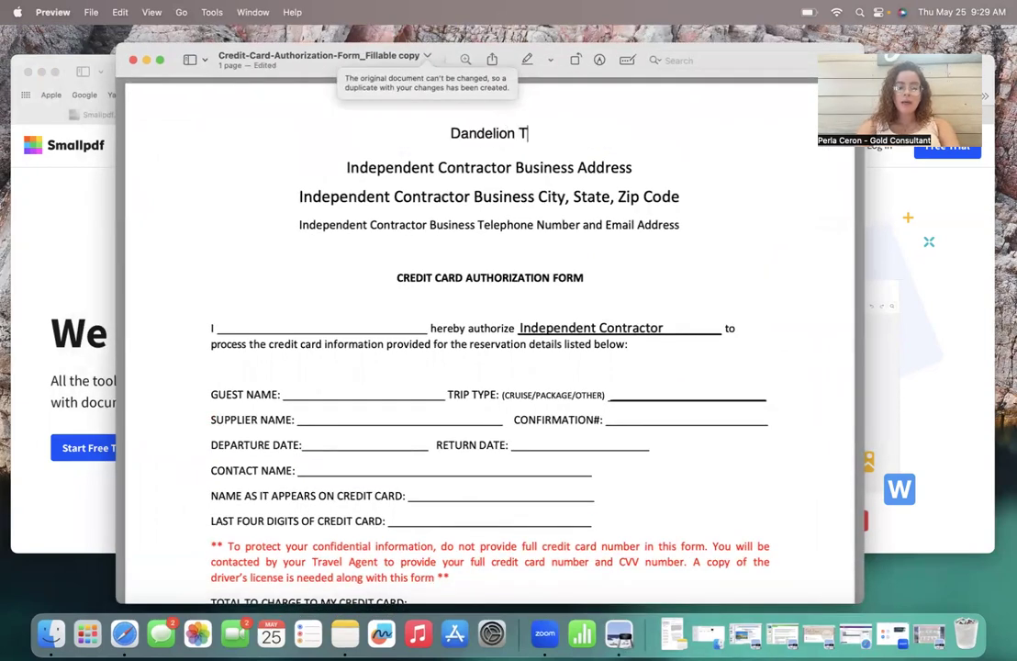
{"action": "type", "text": "ravels"}
{"action": "left_click", "coordinate": [530, 167]}
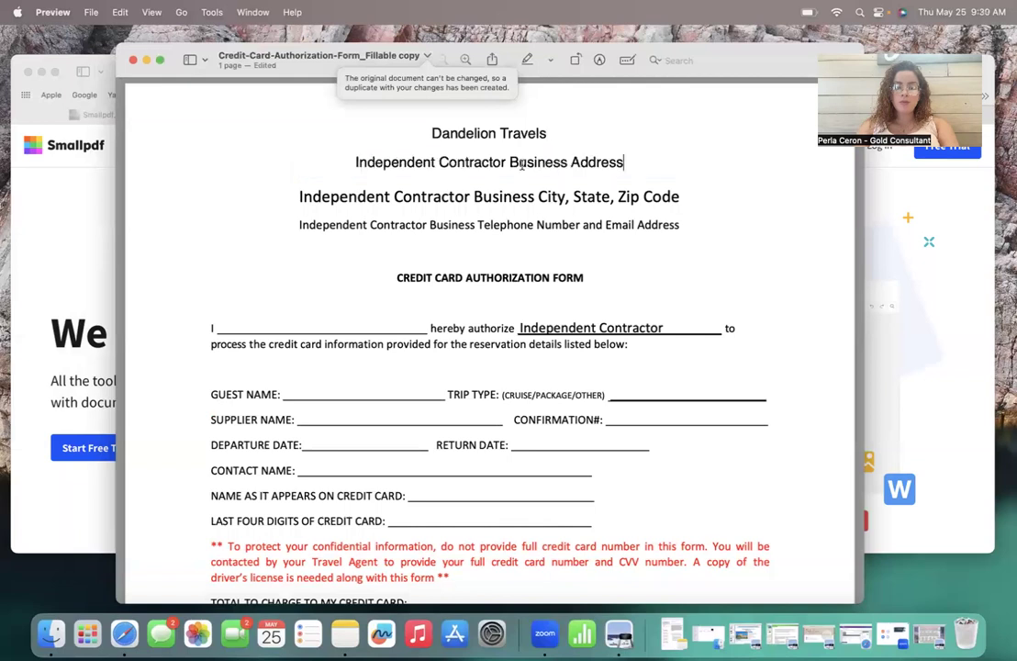
{"action": "key", "text": "super+a"}
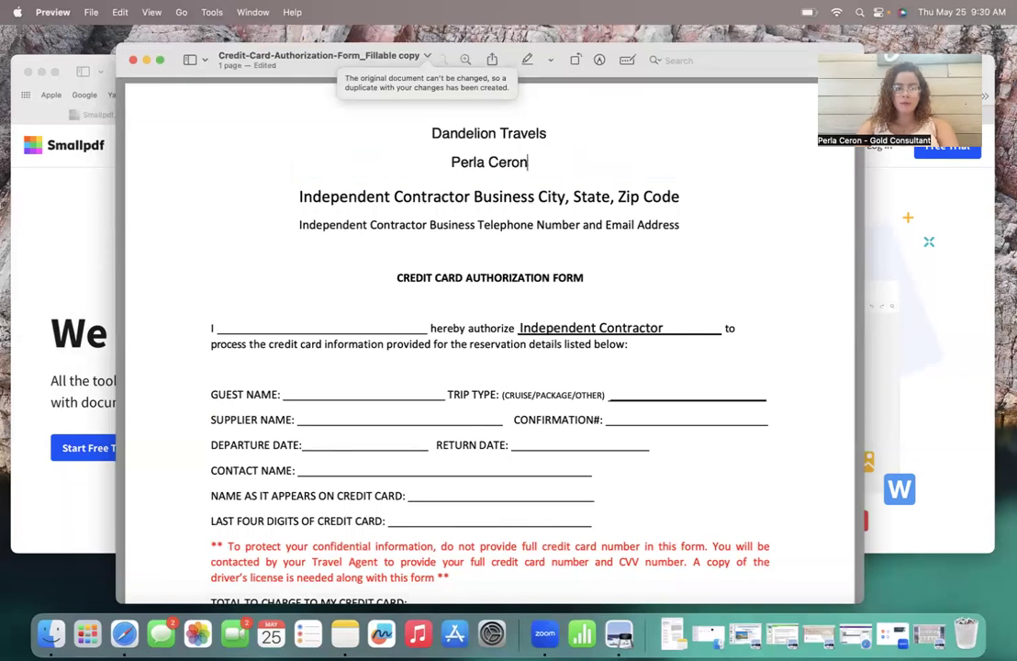
Step: Replace the remaining header placeholders with the agent's phone number and e-mail address
{"action": "left_click", "coordinate": [507, 189]}
{"action": "key", "text": "super+a"}
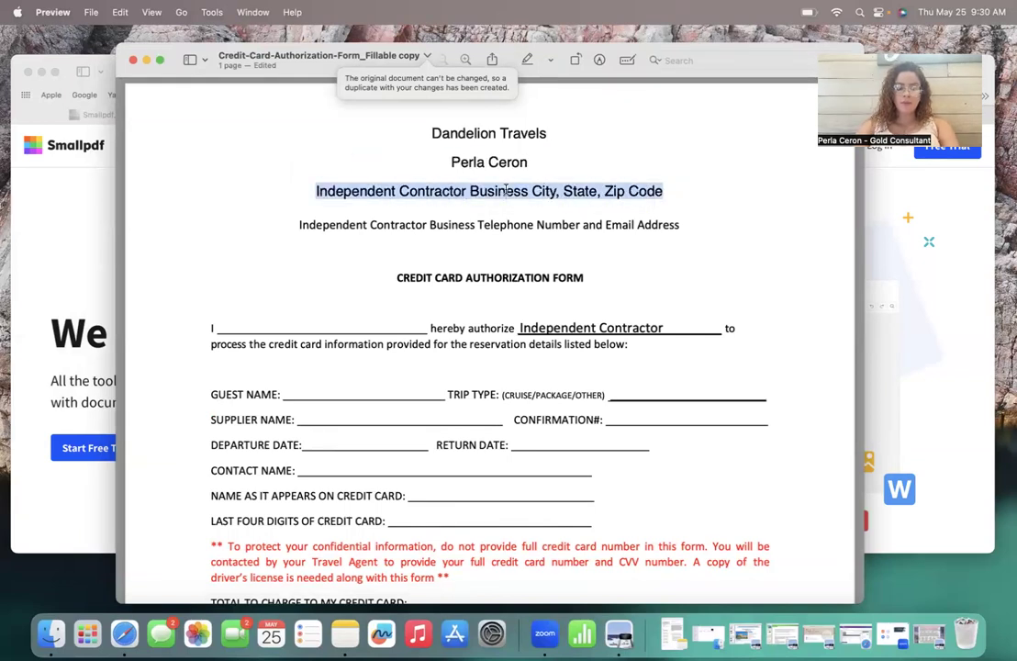
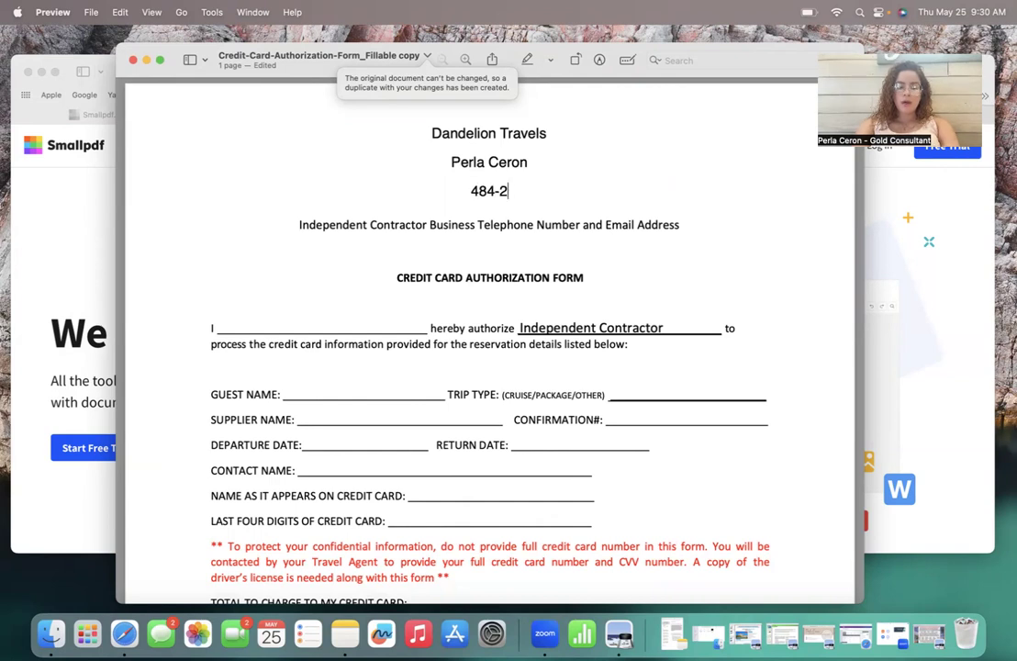
{"action": "left_click", "coordinate": [471, 218]}
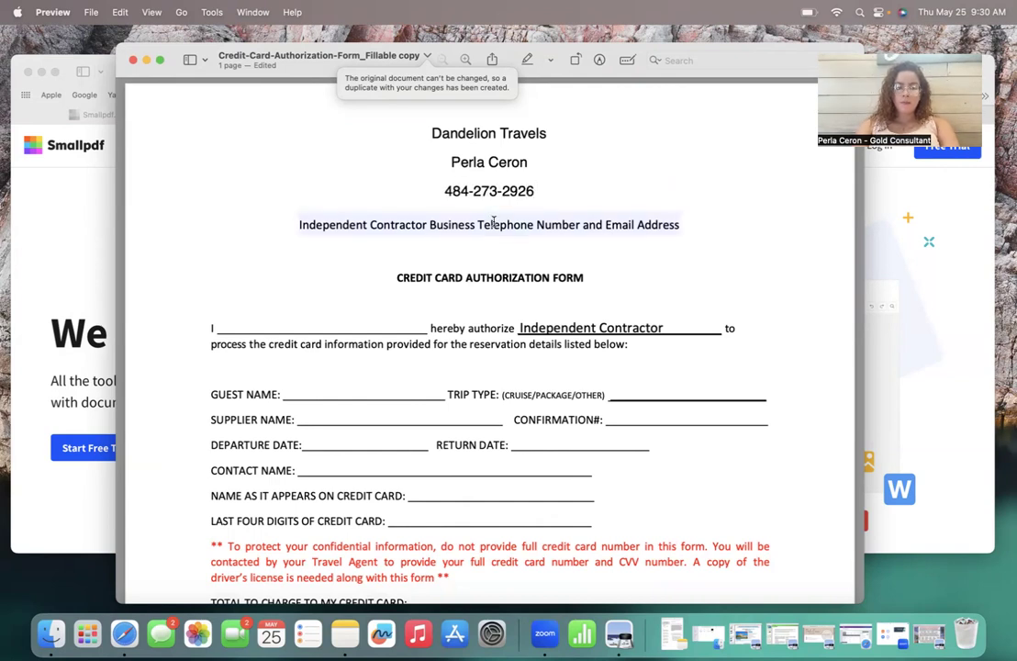
{"action": "key", "text": "super+a"}
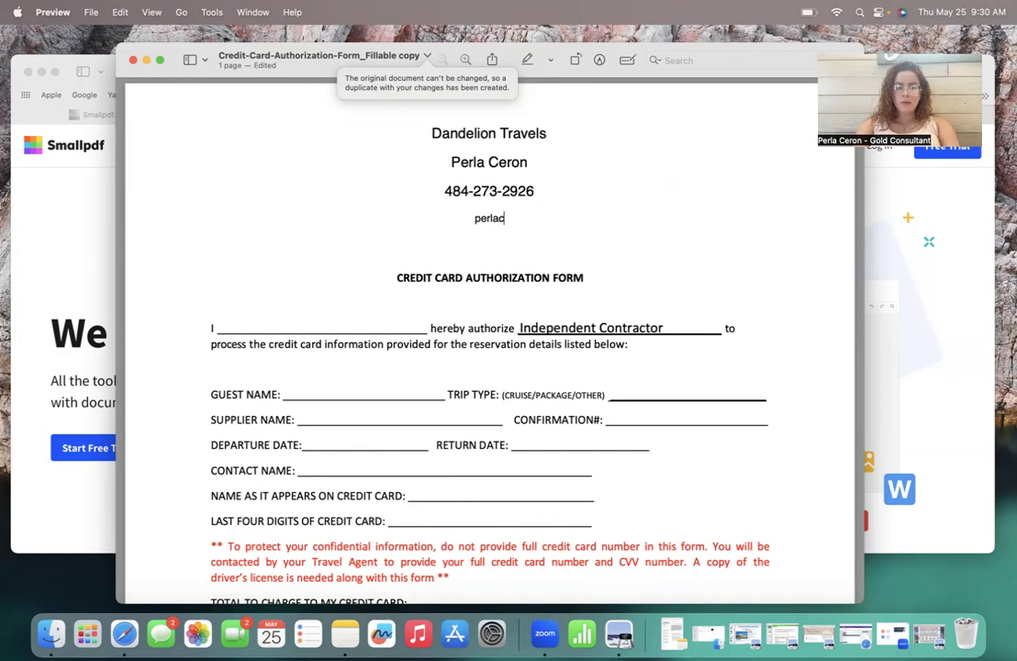
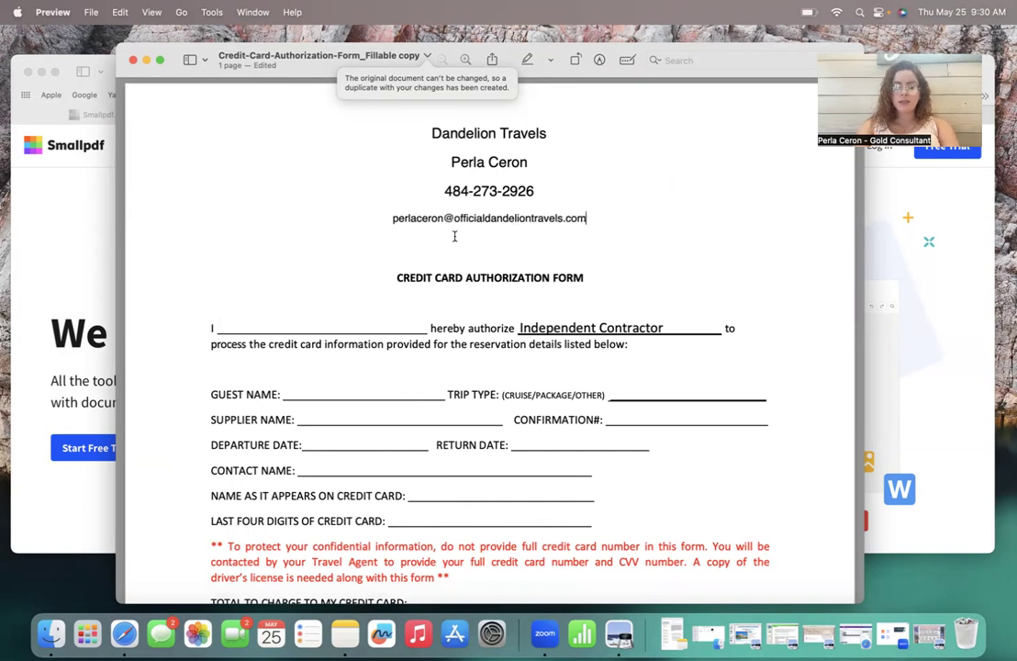
{"action": "left_click", "coordinate": [330, 322]}
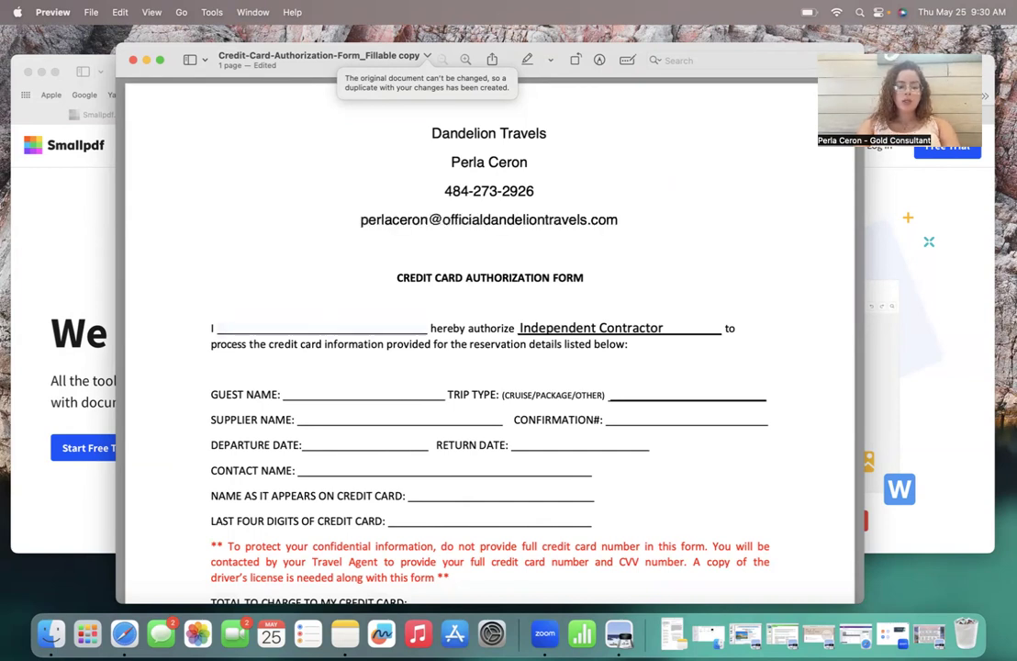
Step: Enter the client's name as authorizer and replace Independent Contractor with 'Dandelion Travels'
{"action": "type", "text": "D"}
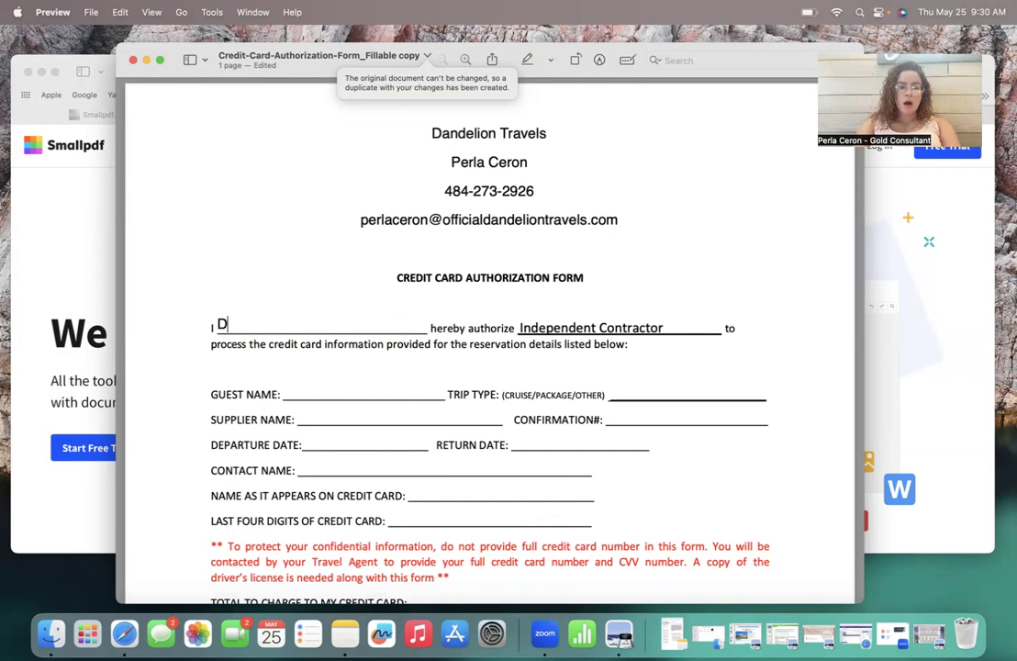
{"action": "key", "text": "BackSpace"}
{"action": "type", "text": "Sally Smith"}
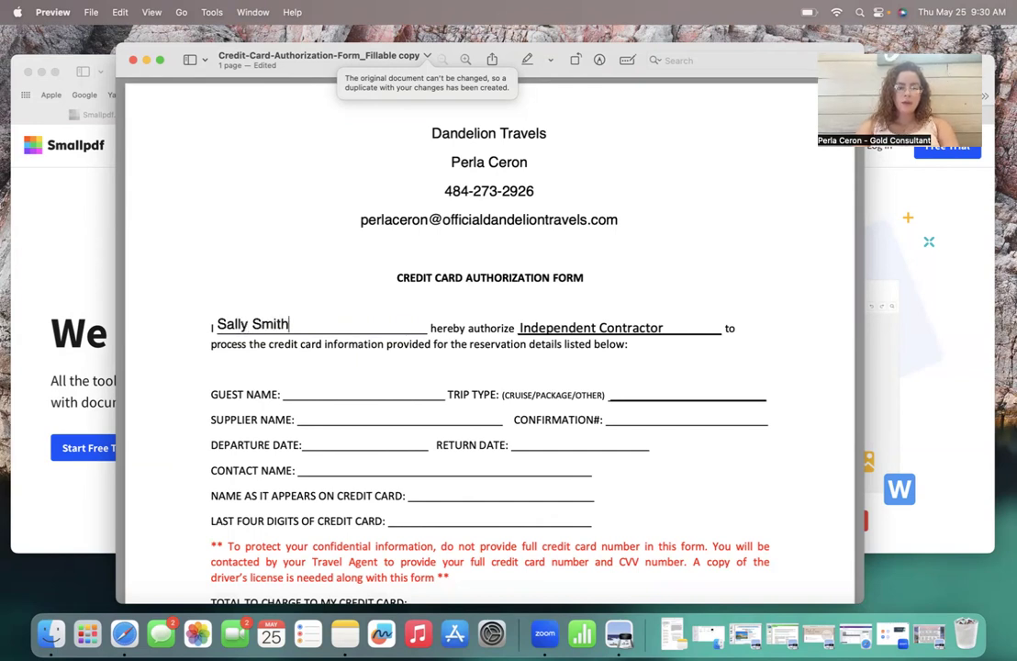
{"action": "left_click", "coordinate": [661, 328]}
{"action": "triple_click", "coordinate": [592, 328]}
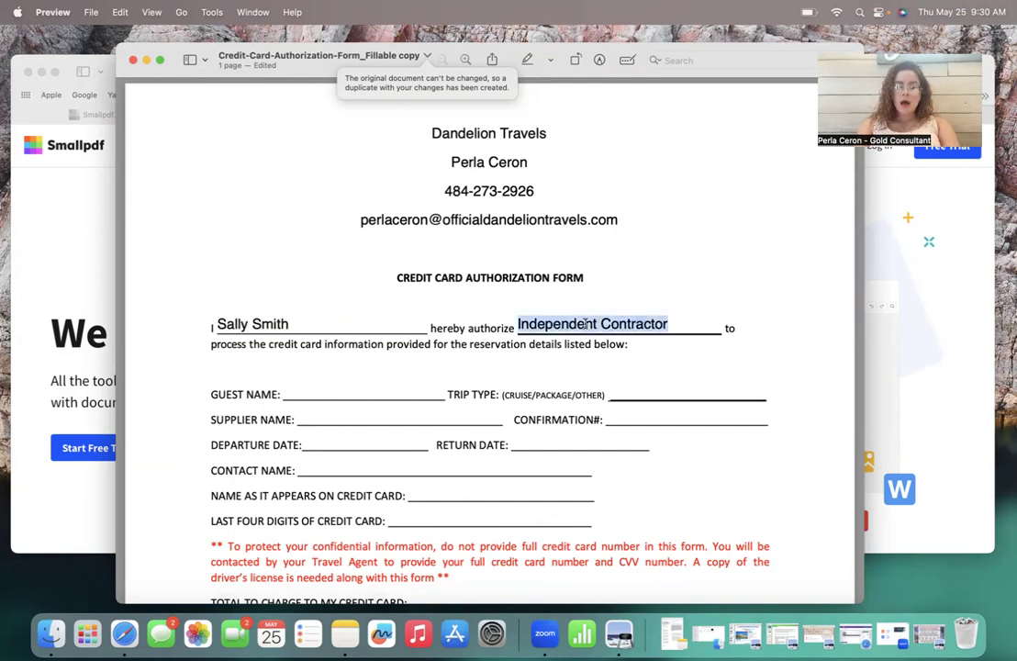
{"action": "type", "text": "D"}
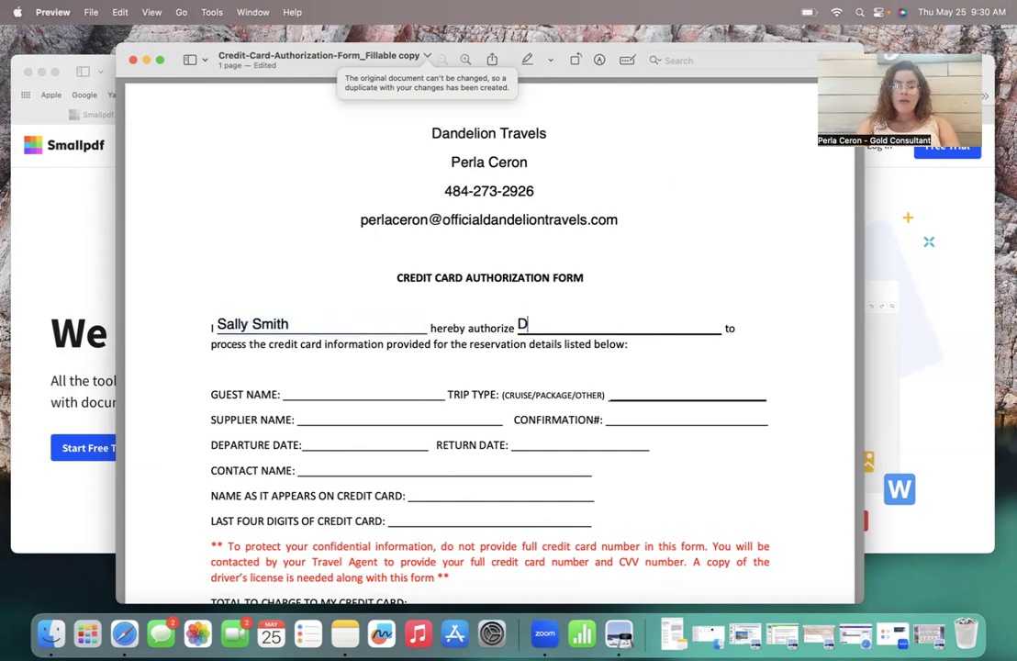
{"action": "type", "text": "andelion Travels"}
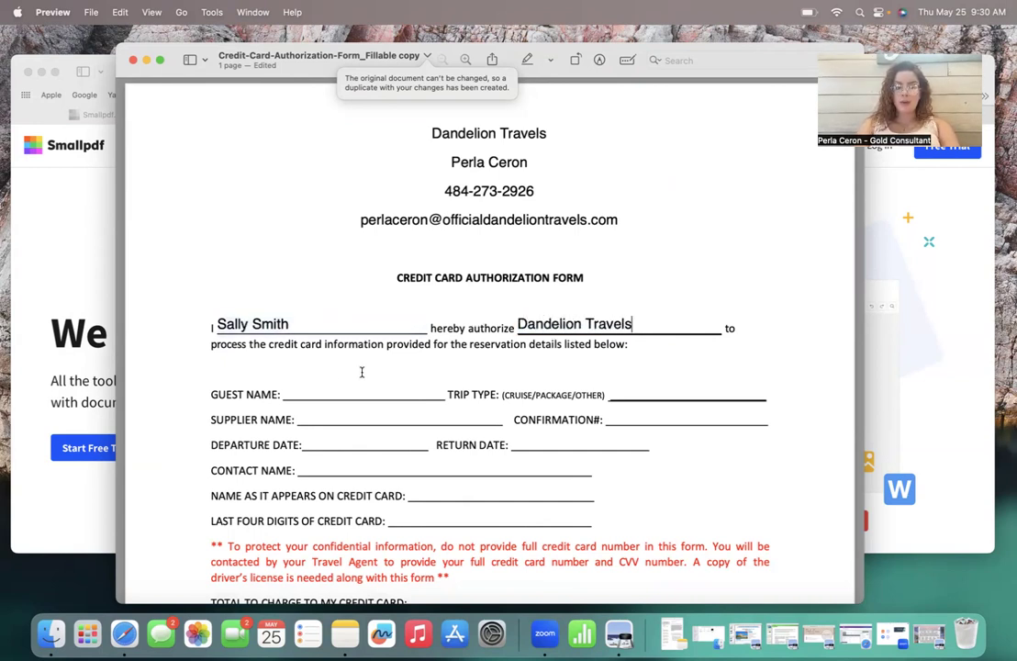
Step: Fill in the client as guest name, trip type 'Package' and supplier 'United/Marriott'
{"action": "left_click", "coordinate": [303, 390]}
{"action": "type", "text": "Sally Smith"}
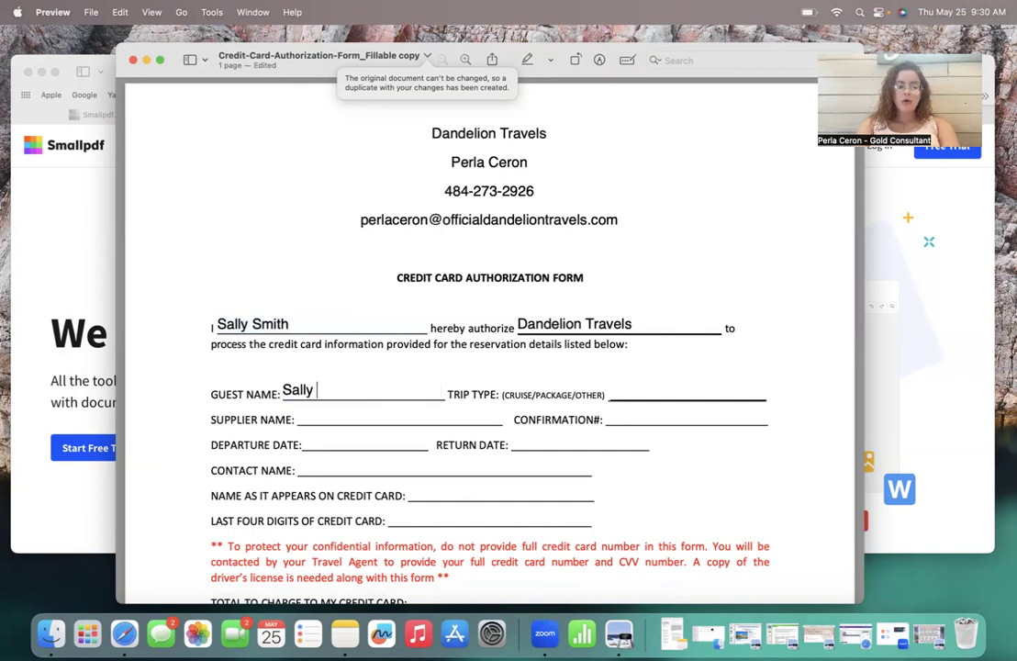
{"action": "left_click", "coordinate": [666, 391]}
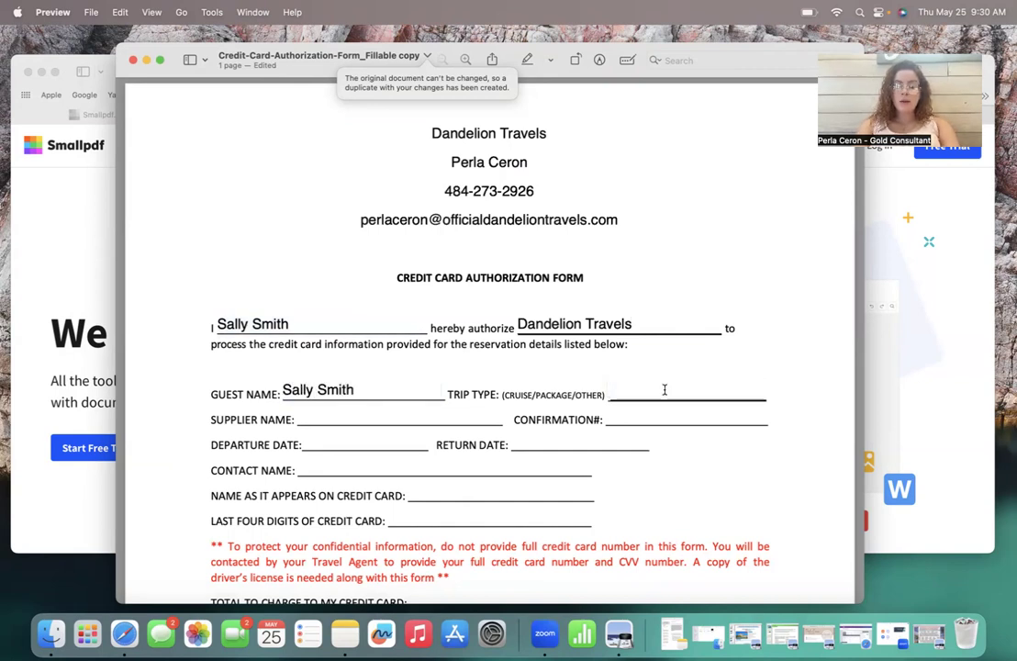
{"action": "type", "text": "PAckage"}
{"action": "key", "text": "BackSpace"}
{"action": "key", "text": "BackSpace"}
{"action": "key", "text": "BackSpace"}
{"action": "key", "text": "BackSpace"}
{"action": "key", "text": "BackSpace"}
{"action": "key", "text": "BackSpace"}
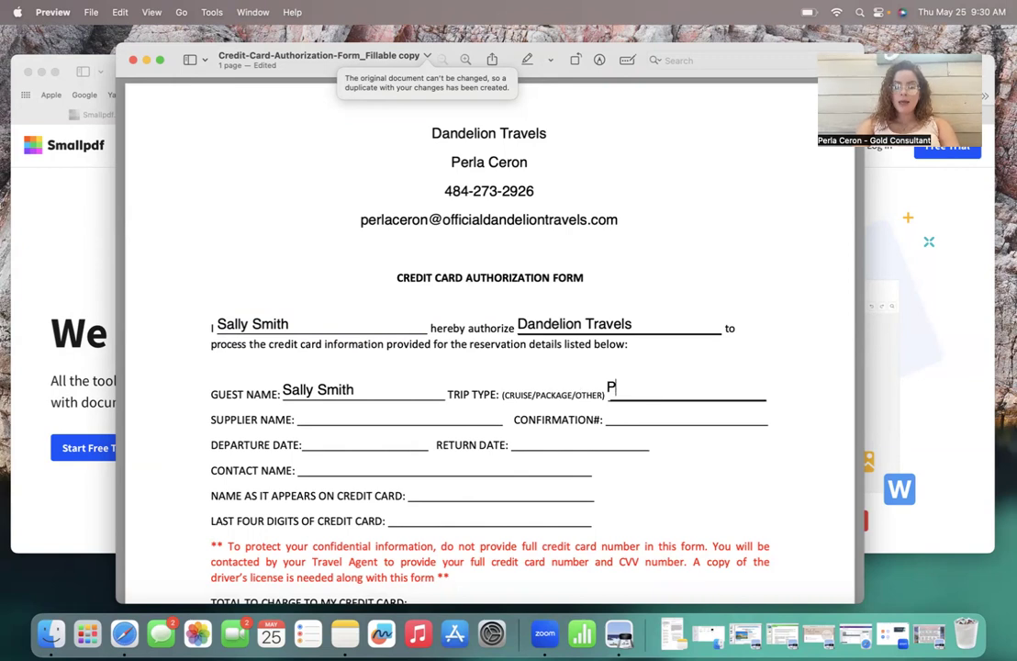
{"action": "type", "text": "ackage"}
{"action": "left_click", "coordinate": [424, 418]}
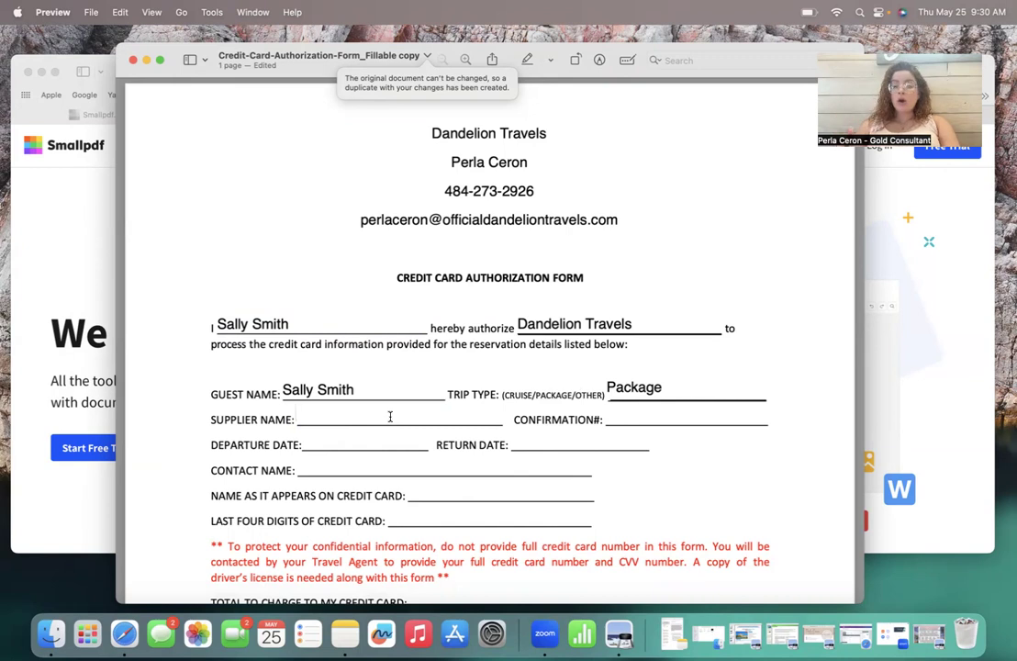
{"action": "type", "text": "Unit"}
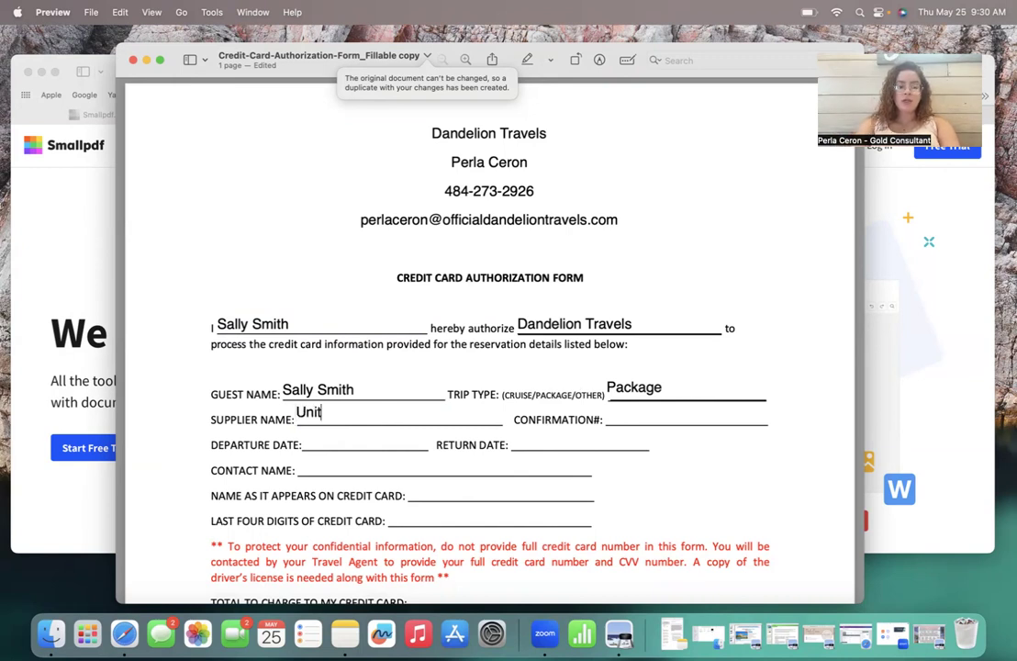
{"action": "type", "text": "ed/"}
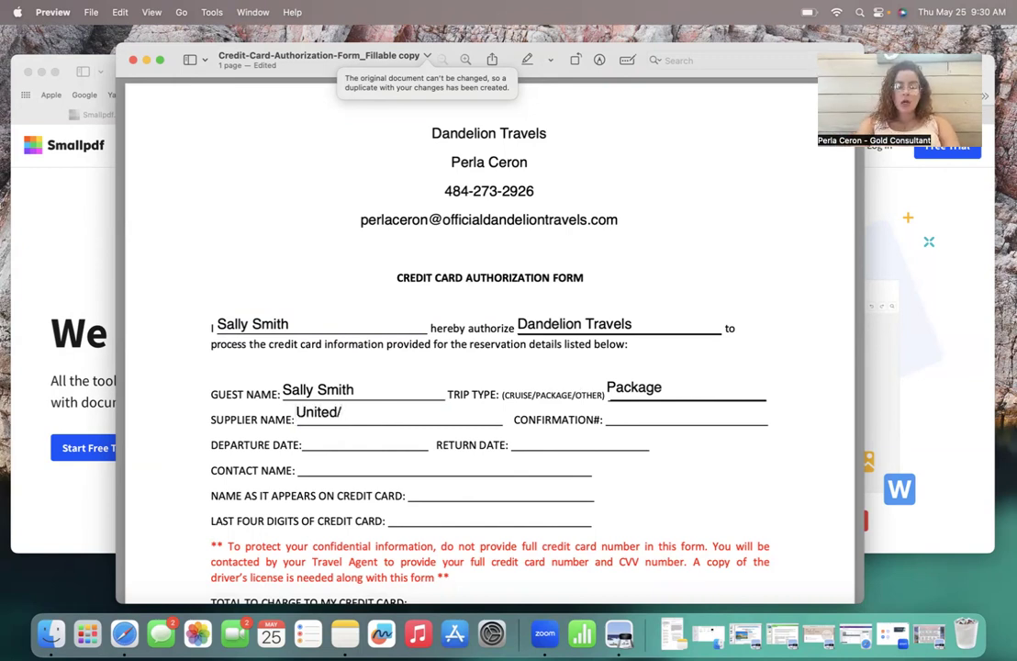
{"action": "type", "text": "Marriott"}
{"action": "left_click", "coordinate": [645, 399]}
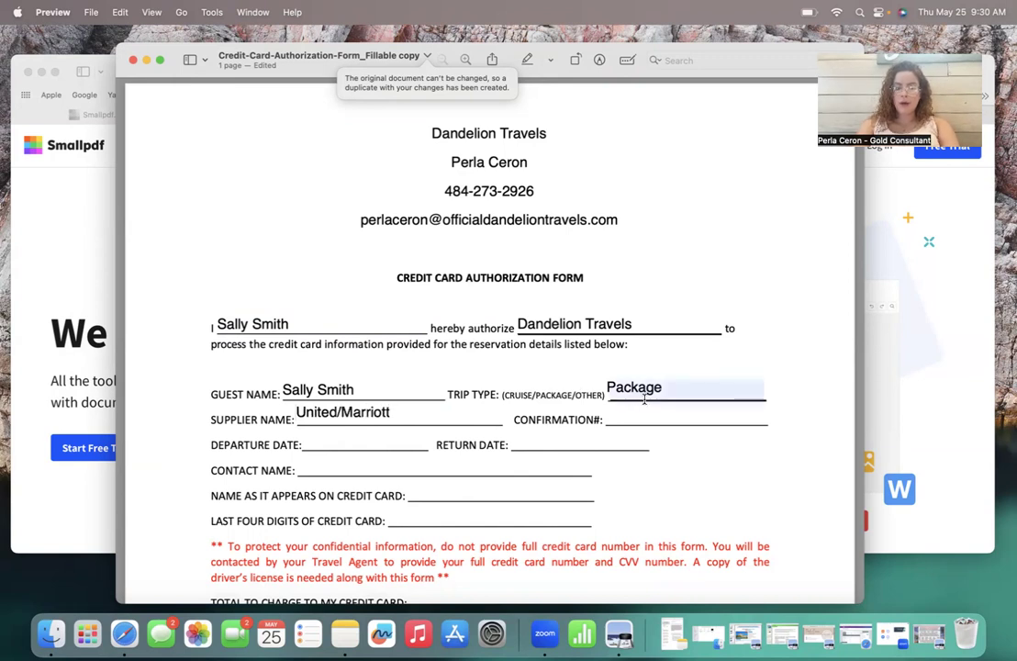
Step: Enter the booking confirmation number, departure date 06/01/2023 and return date 06/07/2023
{"action": "scroll", "coordinate": [644, 411], "scroll_direction": "down", "scroll_amount": 2}
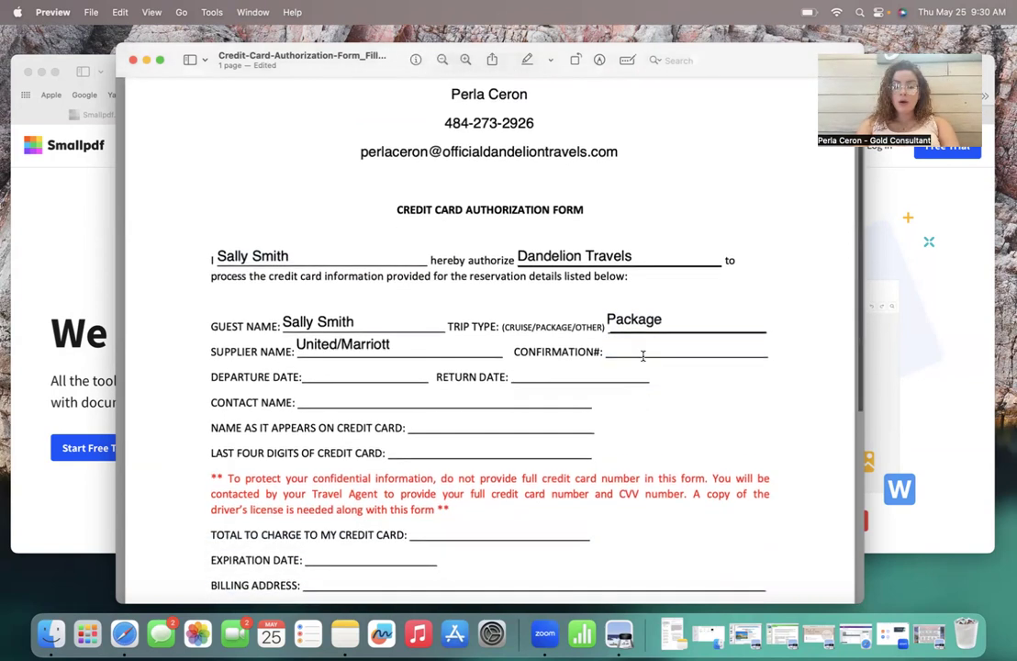
{"action": "left_click", "coordinate": [631, 349]}
{"action": "type", "text": "A"}
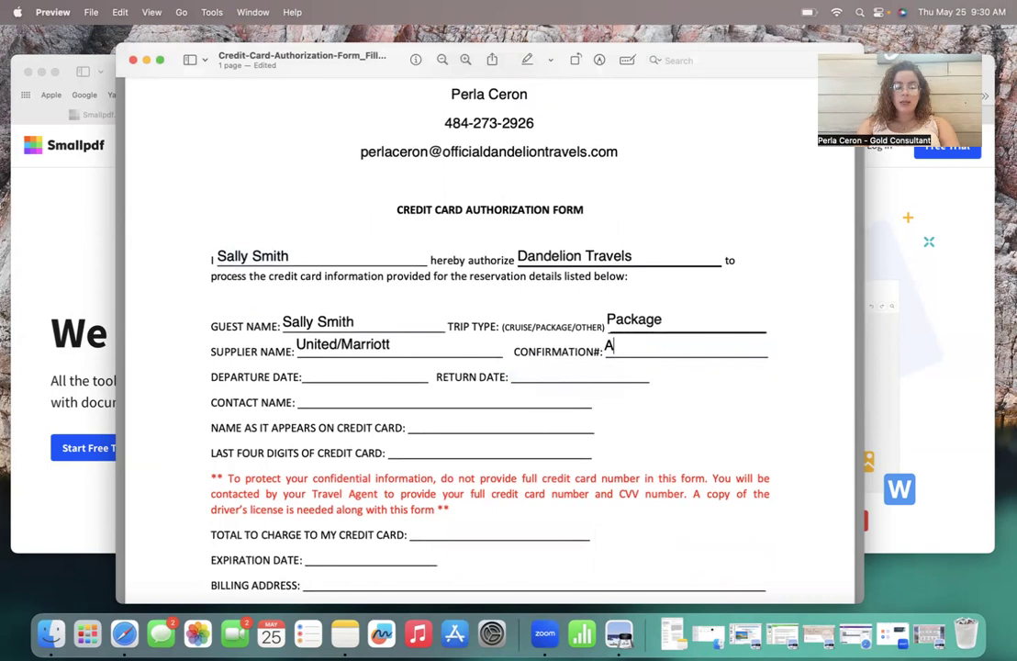
{"action": "type", "text": "123456"}
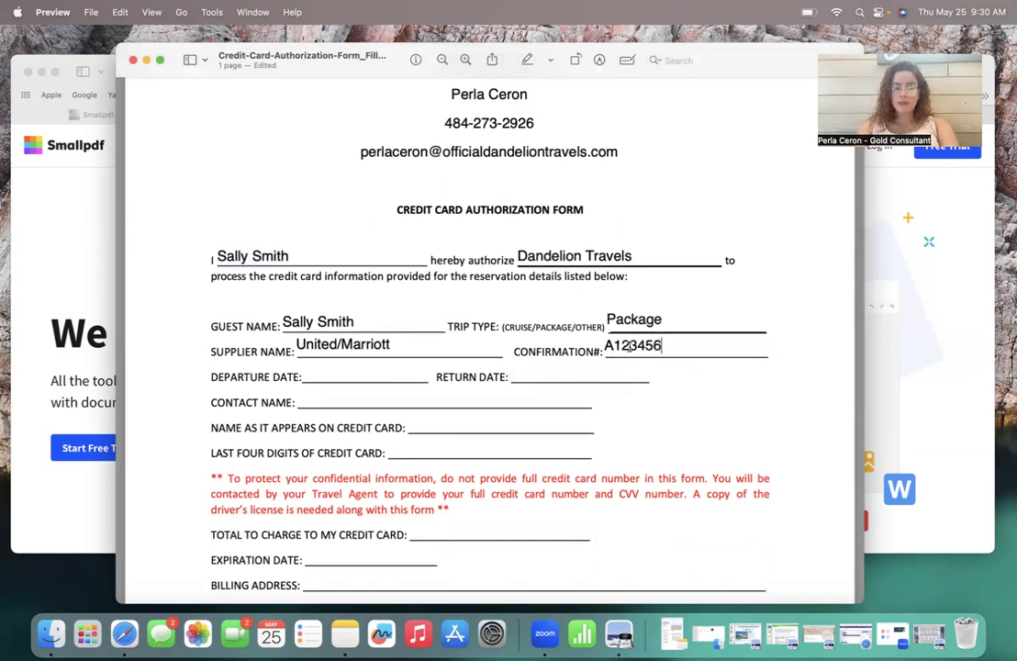
{"action": "left_click", "coordinate": [325, 373]}
{"action": "type", "text": "0"}
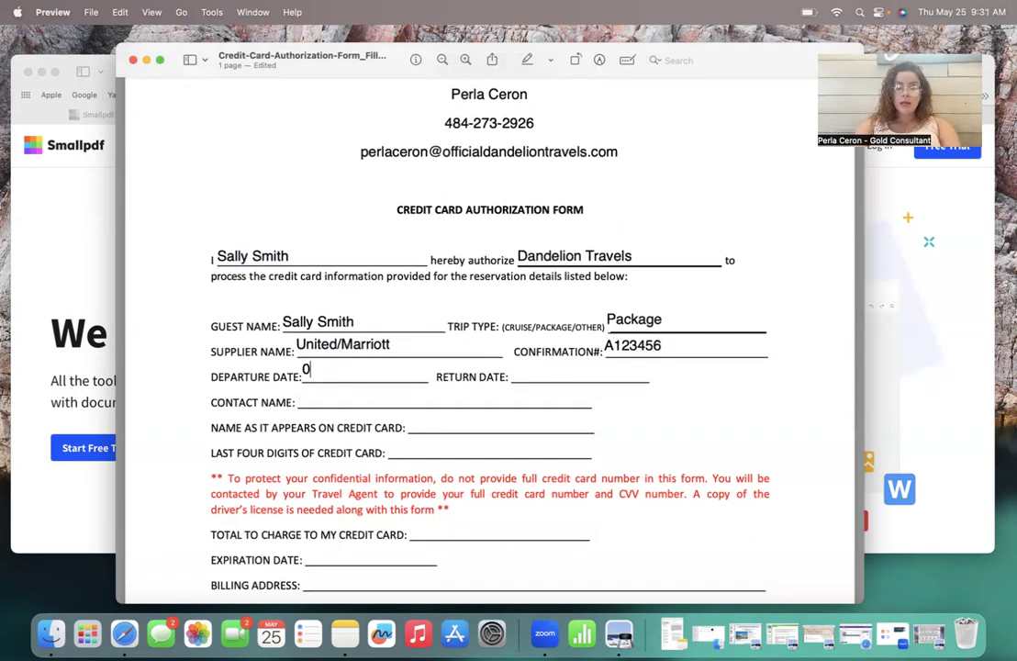
{"action": "type", "text": "6/01/2023"}
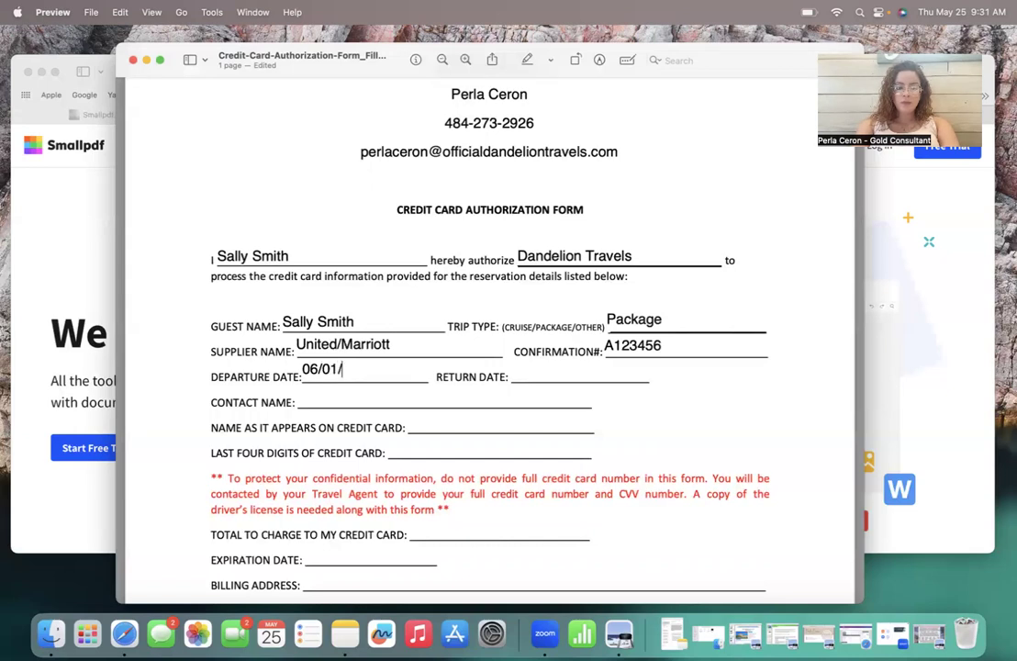
{"action": "left_click", "coordinate": [533, 371]}
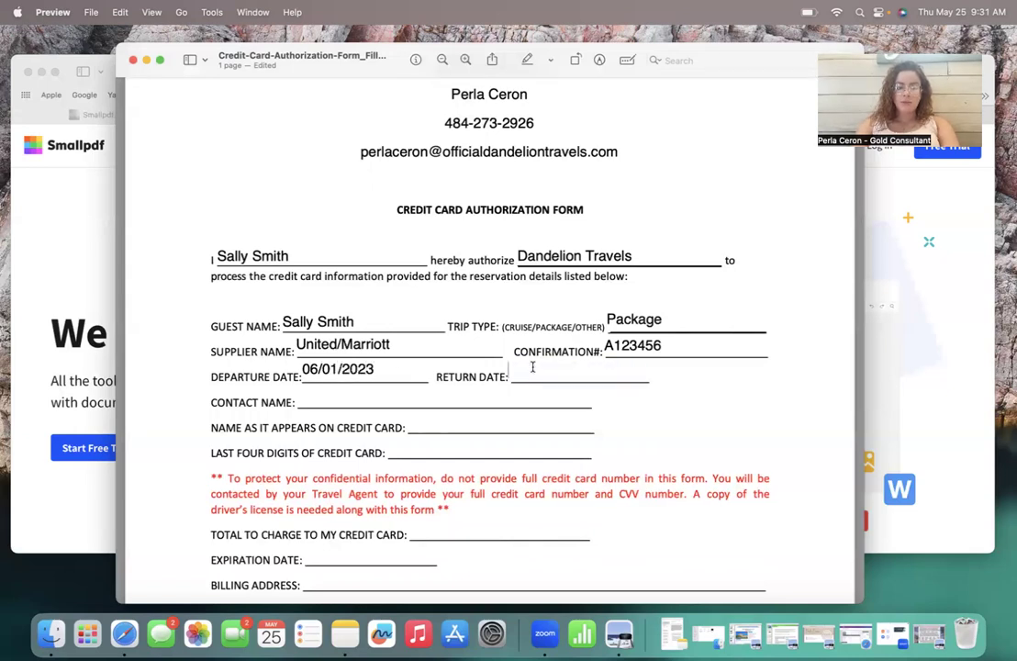
{"action": "type", "text": "06/07"}
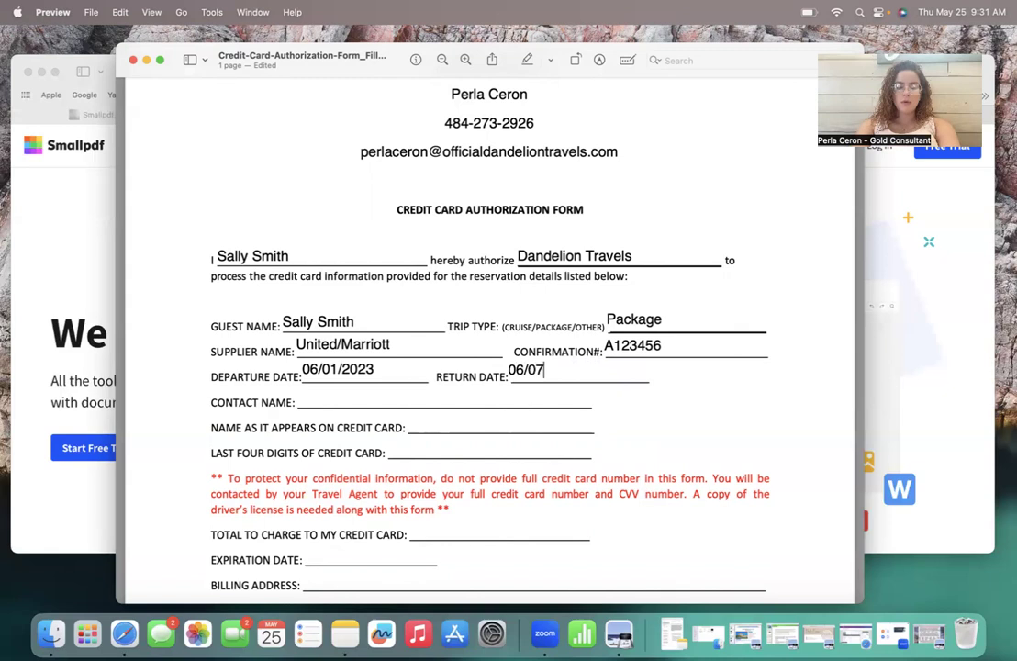
{"action": "type", "text": "/2023"}
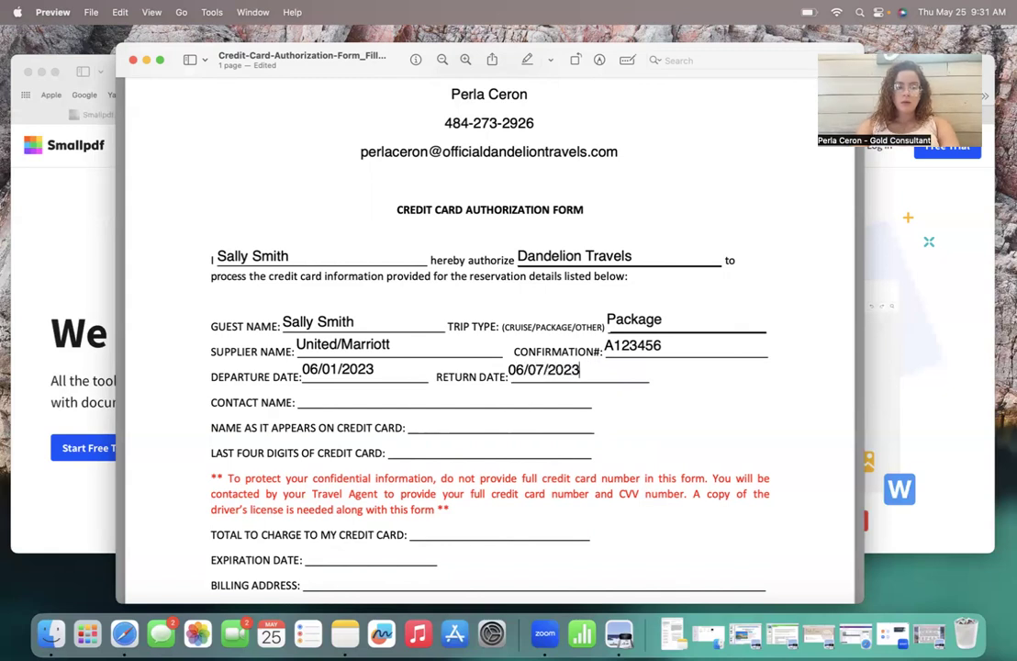
Step: Enter the client's name as contact and name on card, plus the card's last four digits
{"action": "left_click", "coordinate": [447, 400]}
{"action": "type", "text": "Sally Smith"}
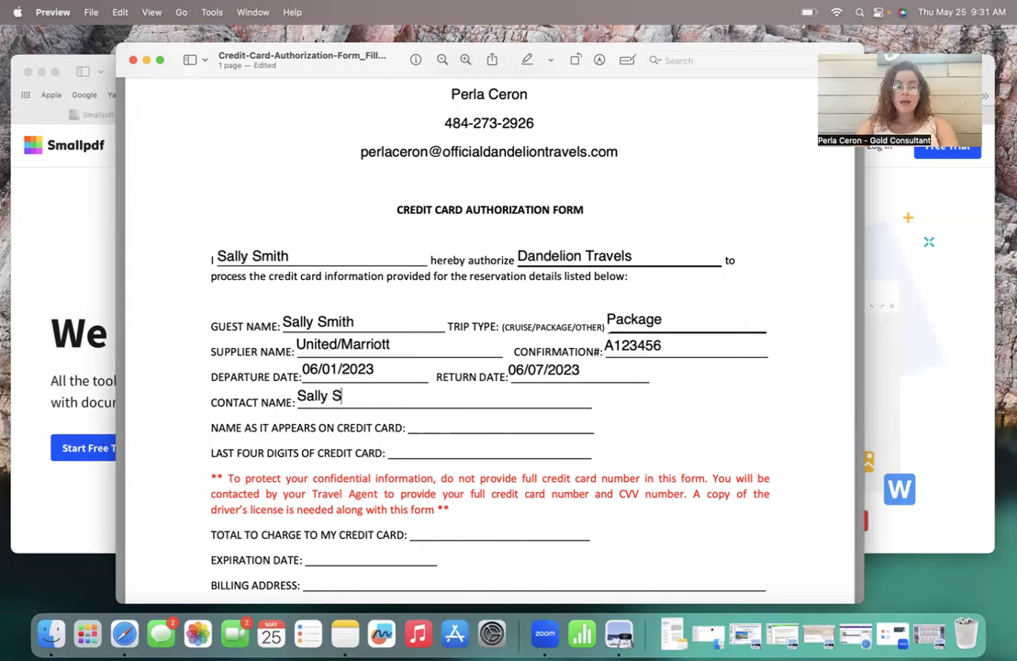
{"action": "left_click", "coordinate": [461, 422]}
{"action": "scroll", "coordinate": [461, 420], "scroll_direction": "down", "scroll_amount": 2}
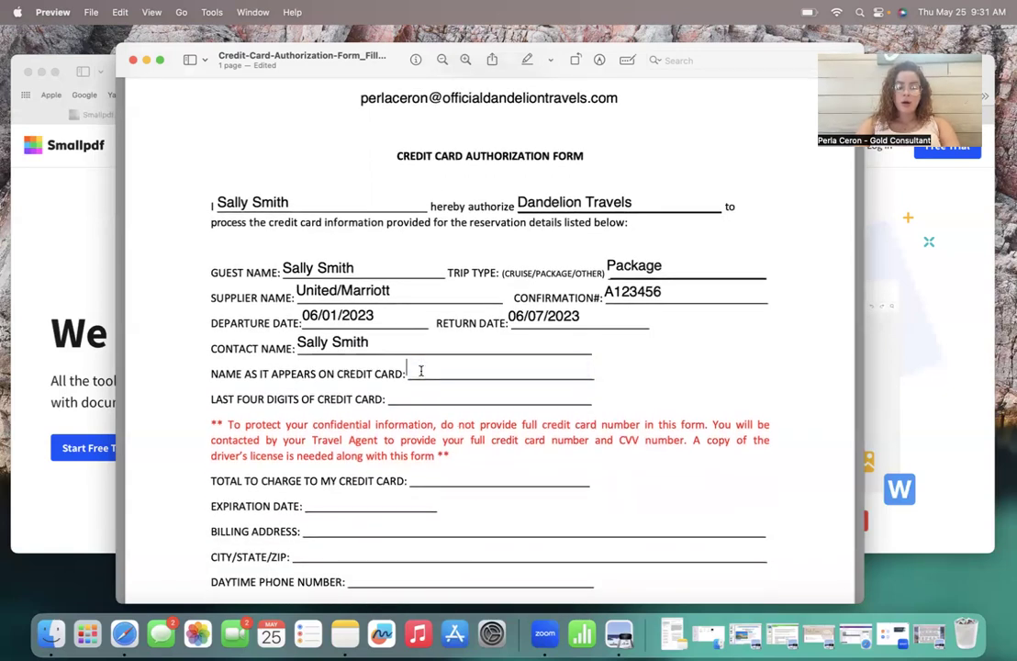
{"action": "type", "text": "Sally Smith"}
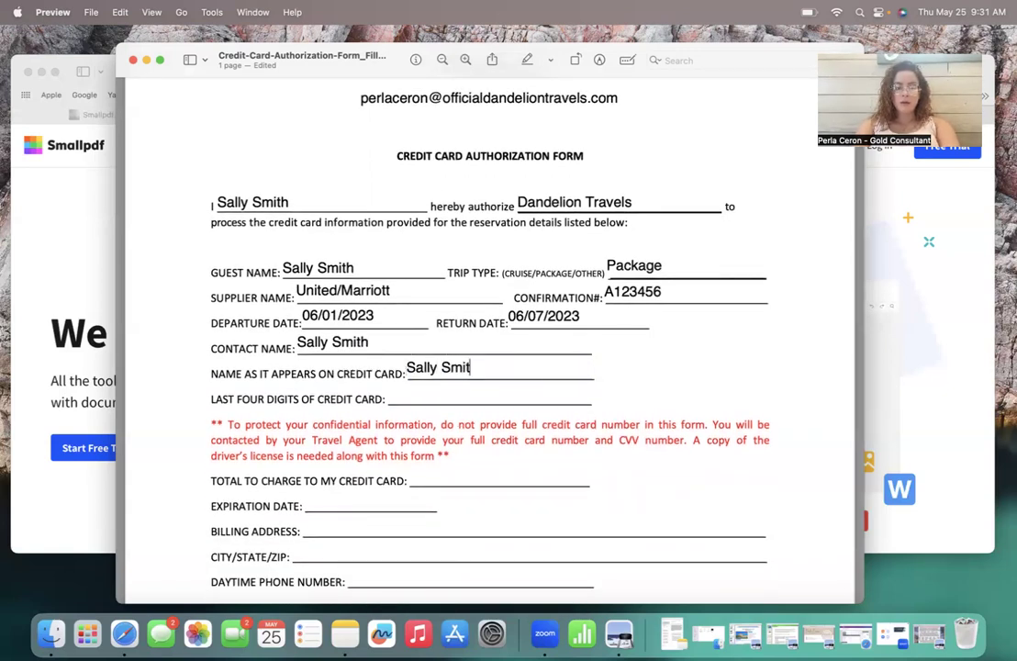
{"action": "left_click", "coordinate": [409, 395]}
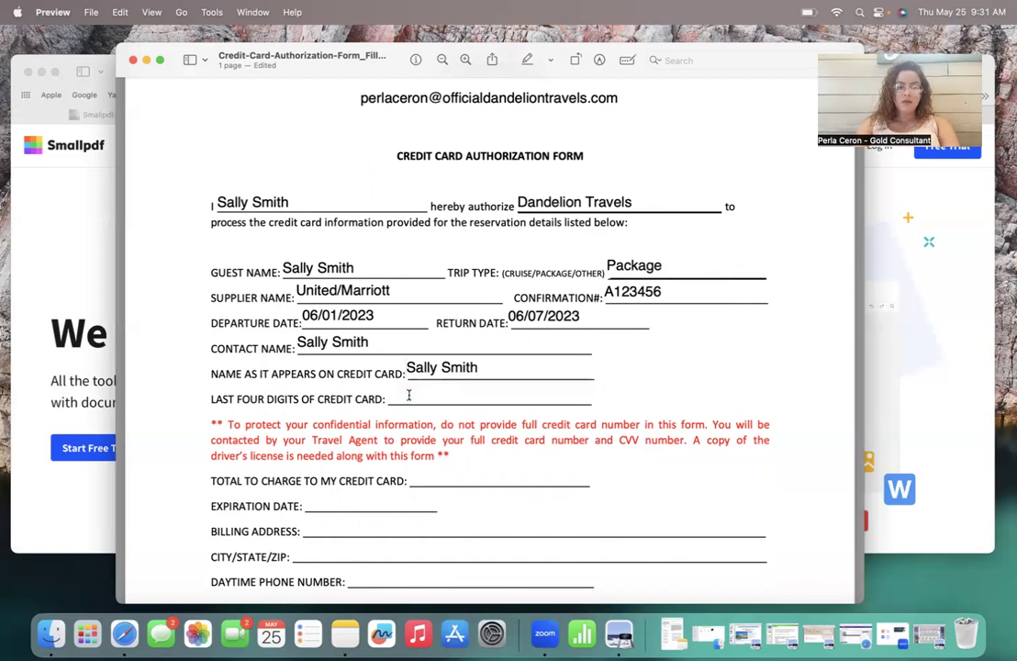
{"action": "type", "text": "1234"}
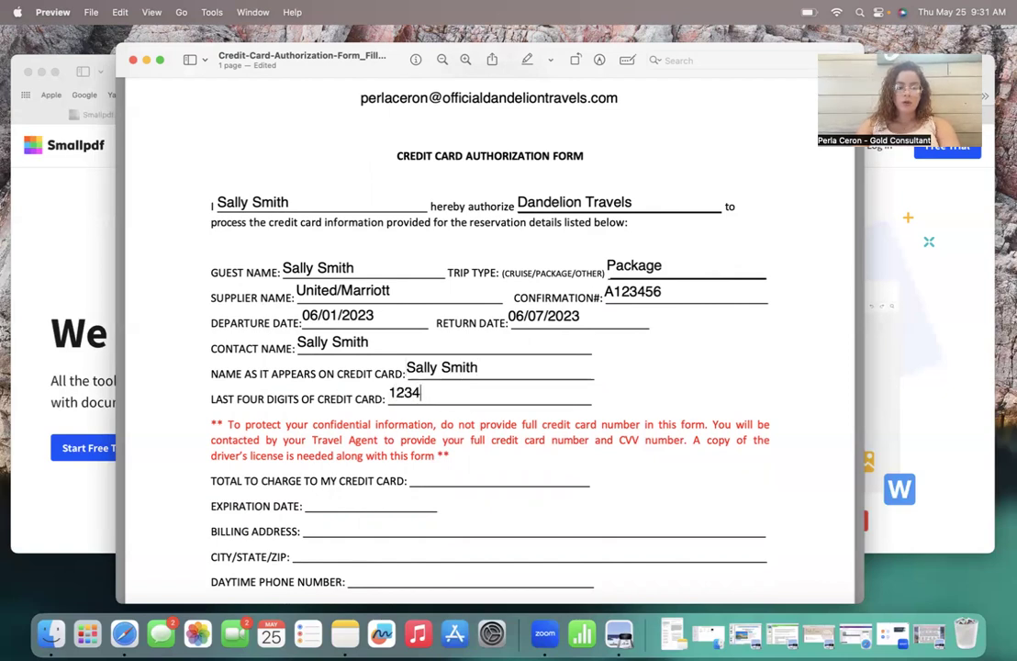
{"action": "scroll", "coordinate": [462, 386], "scroll_direction": "down", "scroll_amount": 3}
Step: Enter a total charge of $5,000.00 and card expiration date 06/2023
{"action": "left_click", "coordinate": [443, 373]}
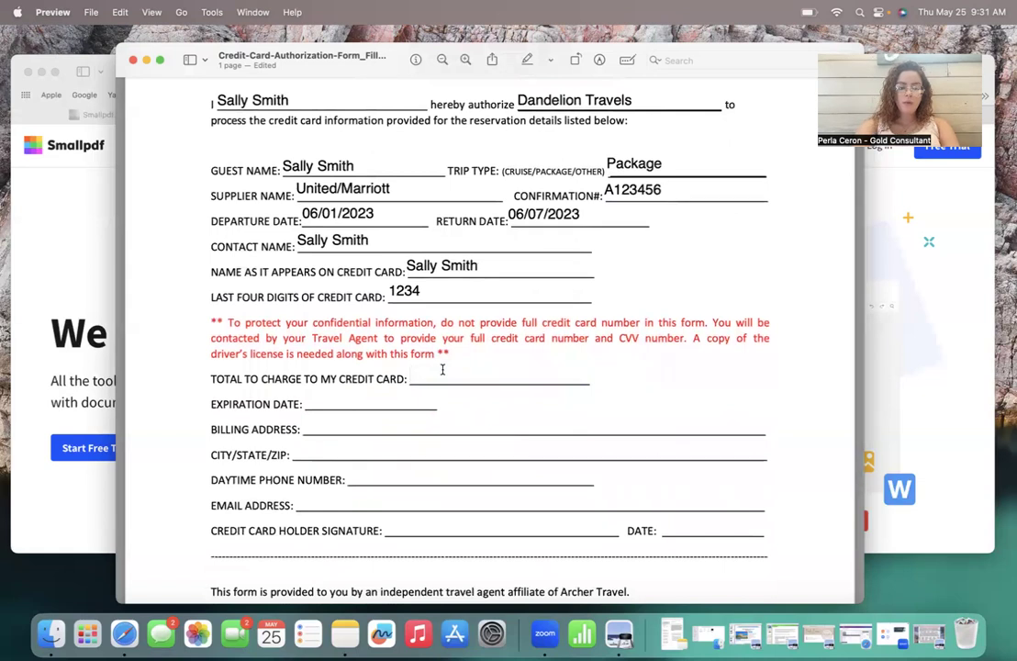
{"action": "type", "text": "$"}
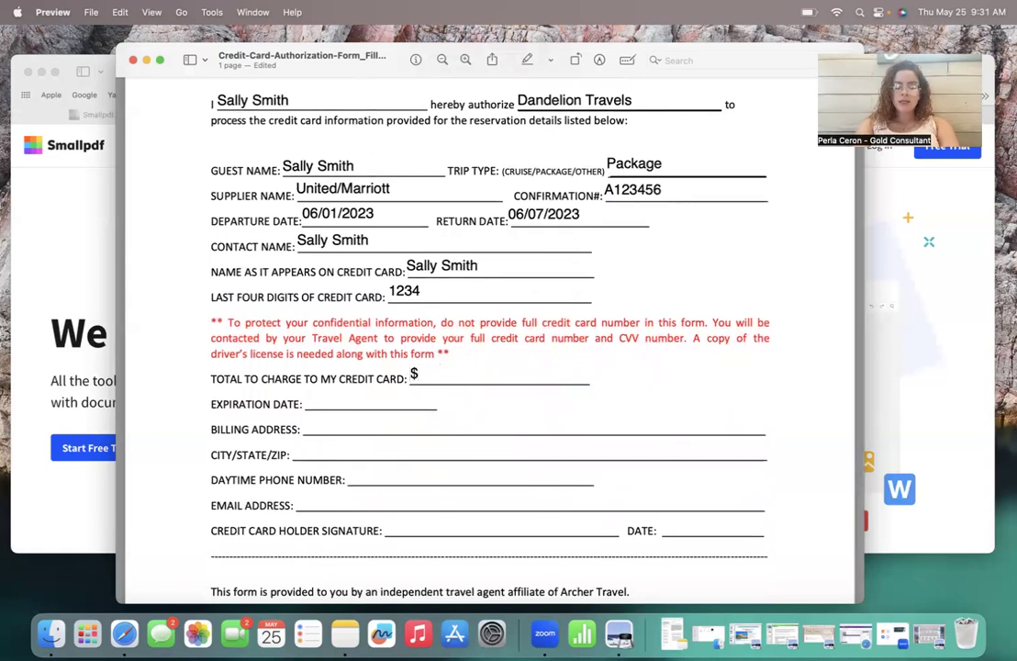
{"action": "type", "text": "5,000.00"}
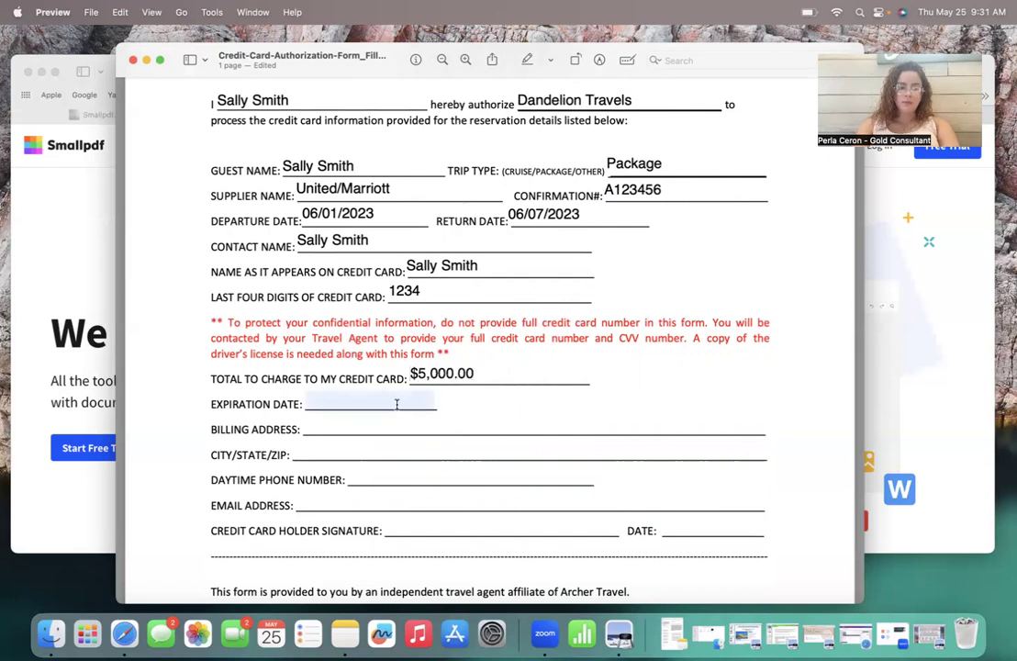
{"action": "left_click", "coordinate": [348, 393]}
{"action": "type", "text": "06/0"}
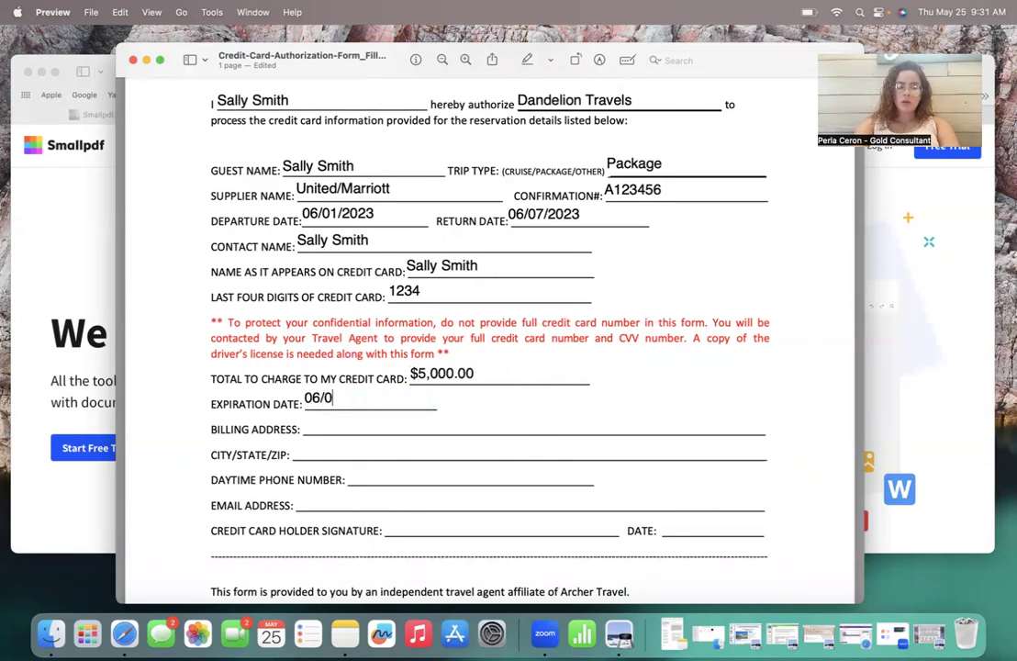
{"action": "key", "text": "BackSpace"}
{"action": "type", "text": "2023"}
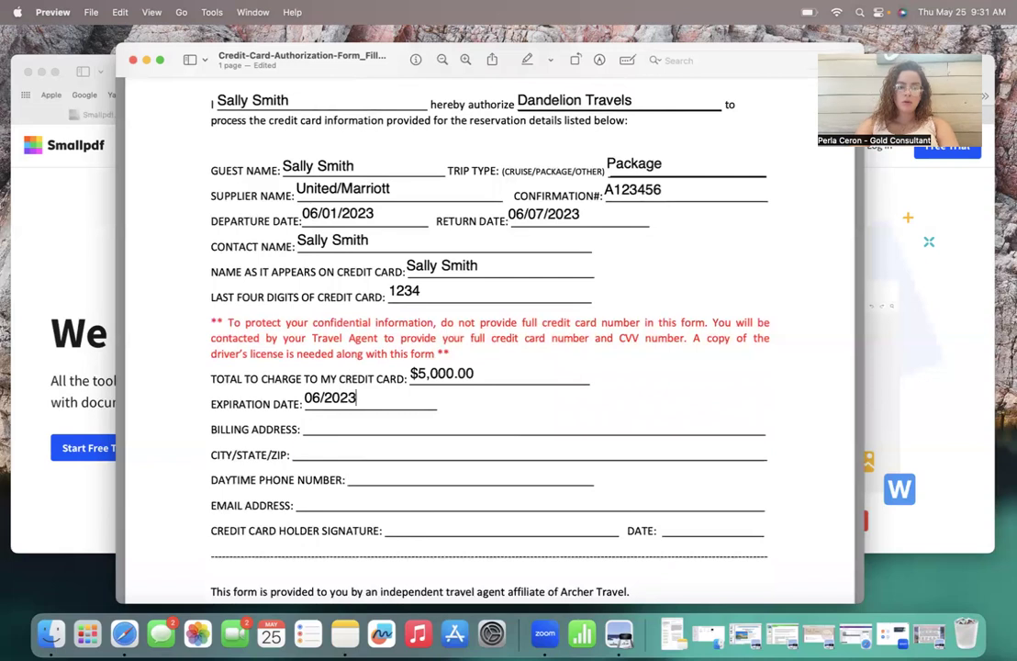
Step: Fill in the cardholder's billing street address and city, state and zip
{"action": "left_click", "coordinate": [331, 428]}
{"action": "type", "text": "321 D"}
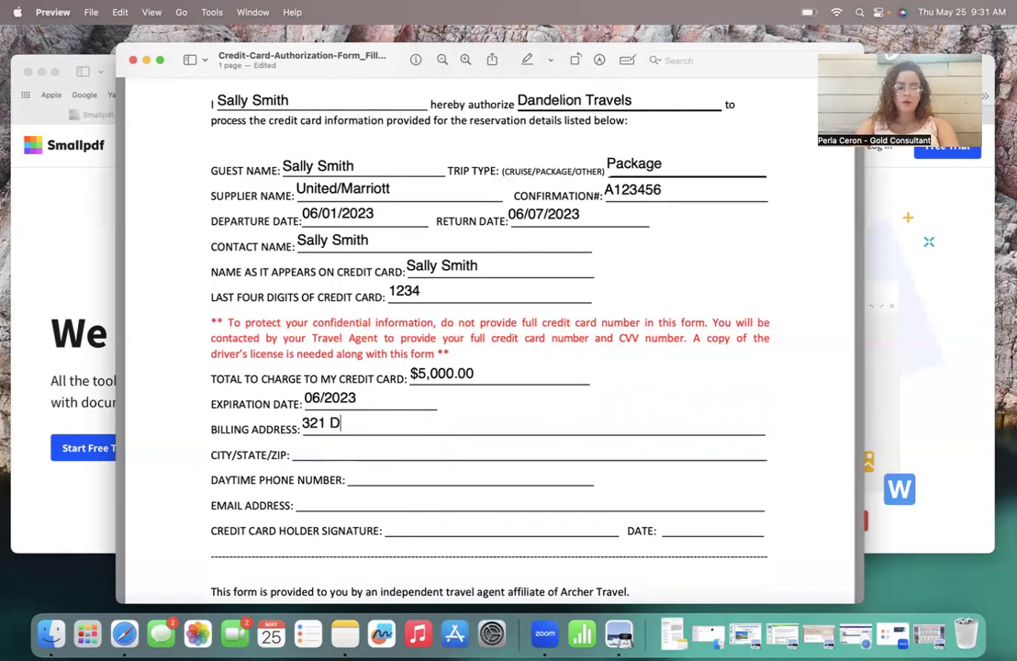
{"action": "type", "text": "rury Lane"}
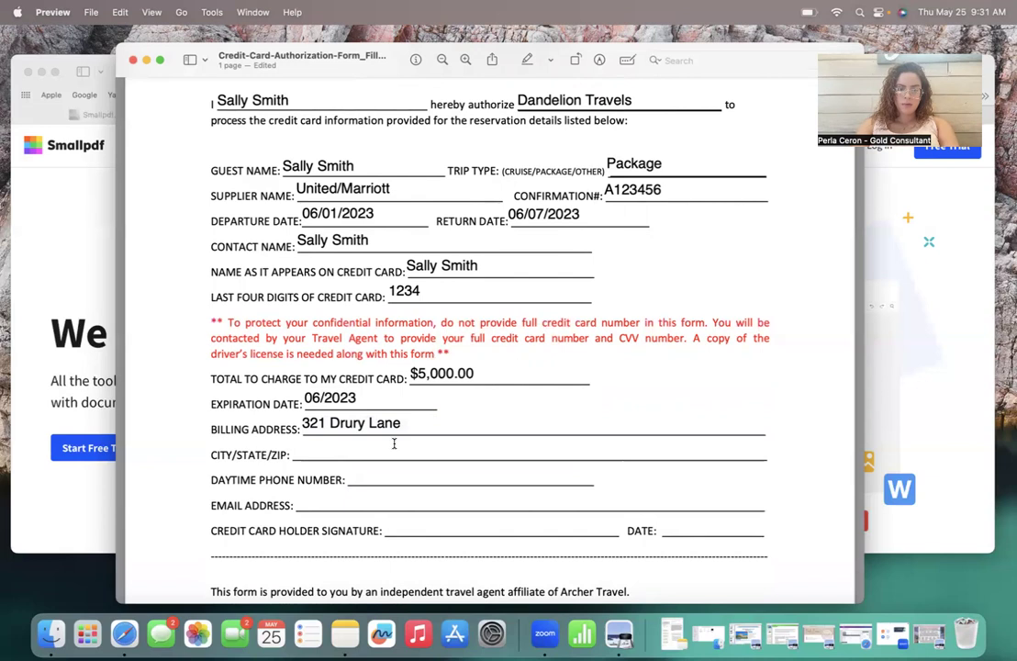
{"action": "left_click", "coordinate": [394, 444]}
{"action": "type", "text": "Me"}
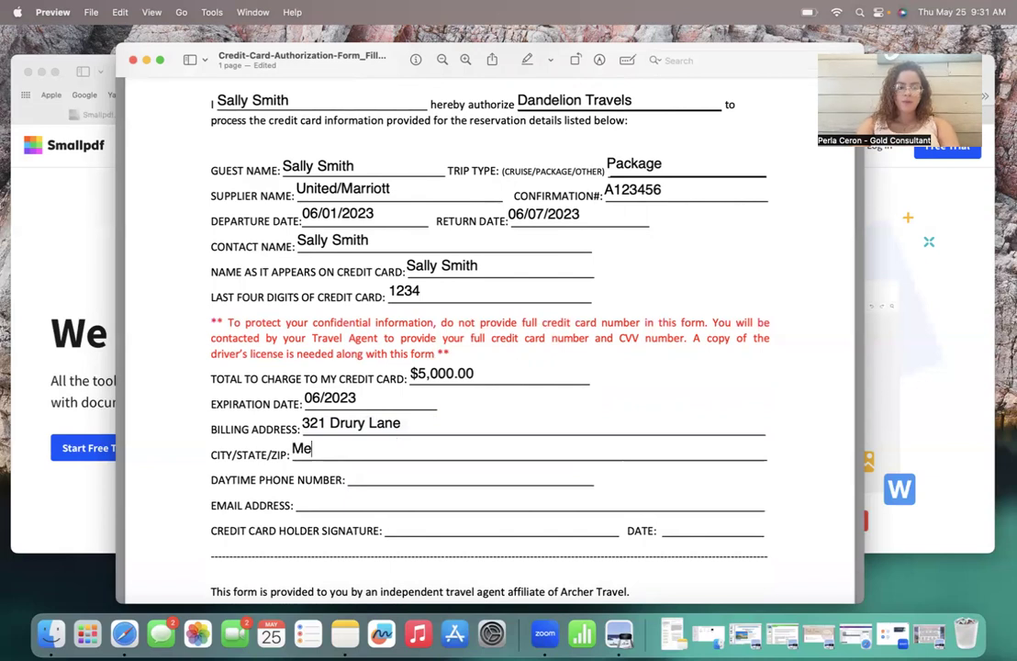
{"action": "type", "text": "phi"}
{"action": "key", "text": "BackSpace"}
{"action": "key", "text": "BackSpace"}
{"action": "key", "text": "BackSpace"}
{"action": "key", "text": "BackSpace"}
{"action": "key", "text": "BackSpace"}
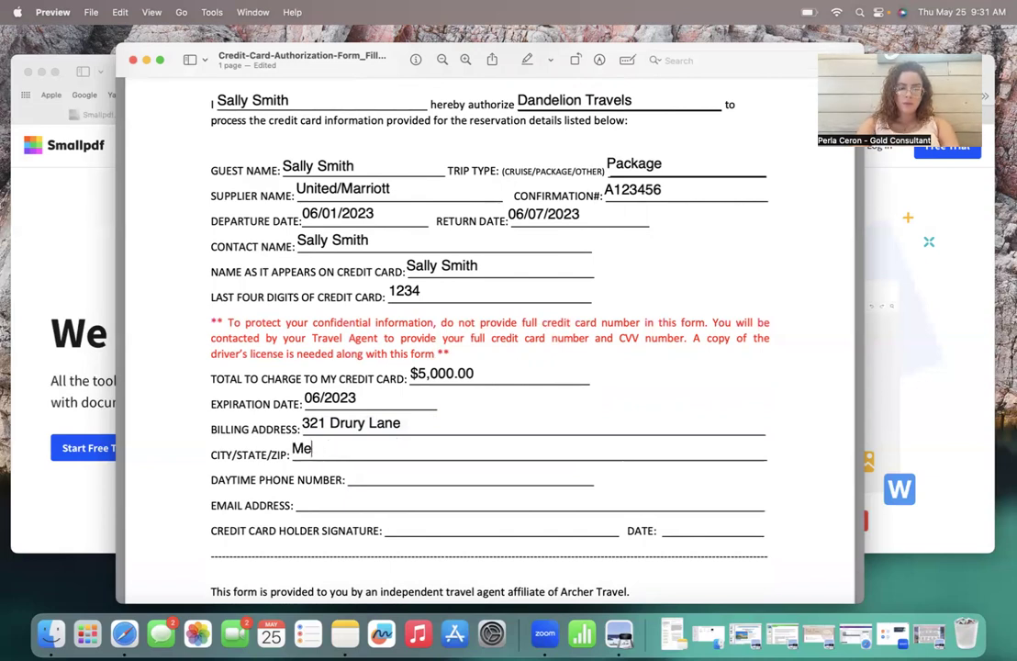
{"action": "type", "text": "Austin,"}
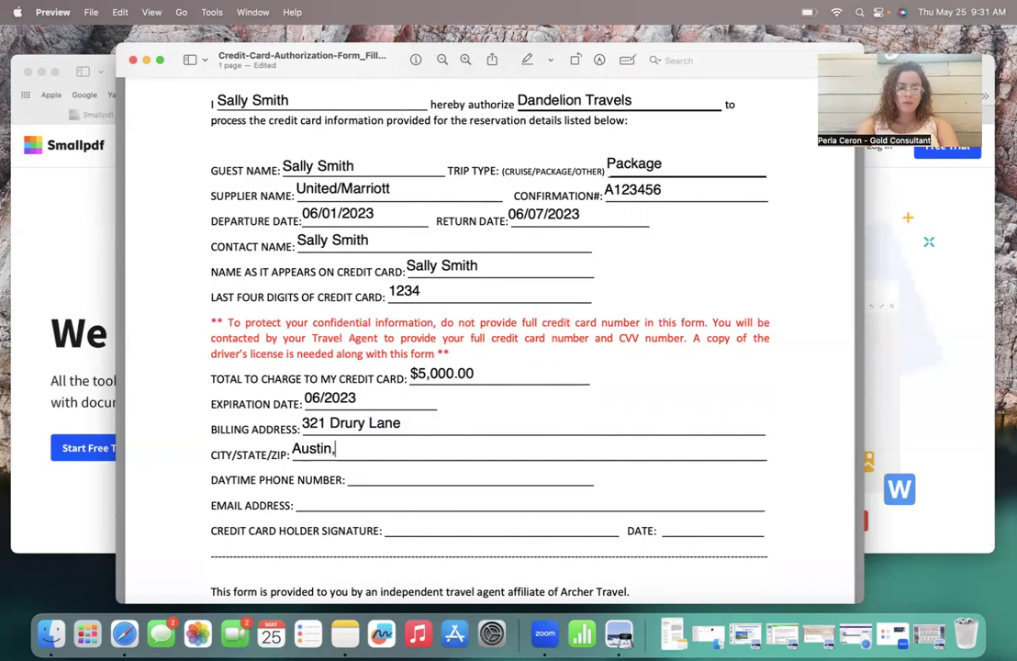
{"action": "type", "text": " TX 09789"}
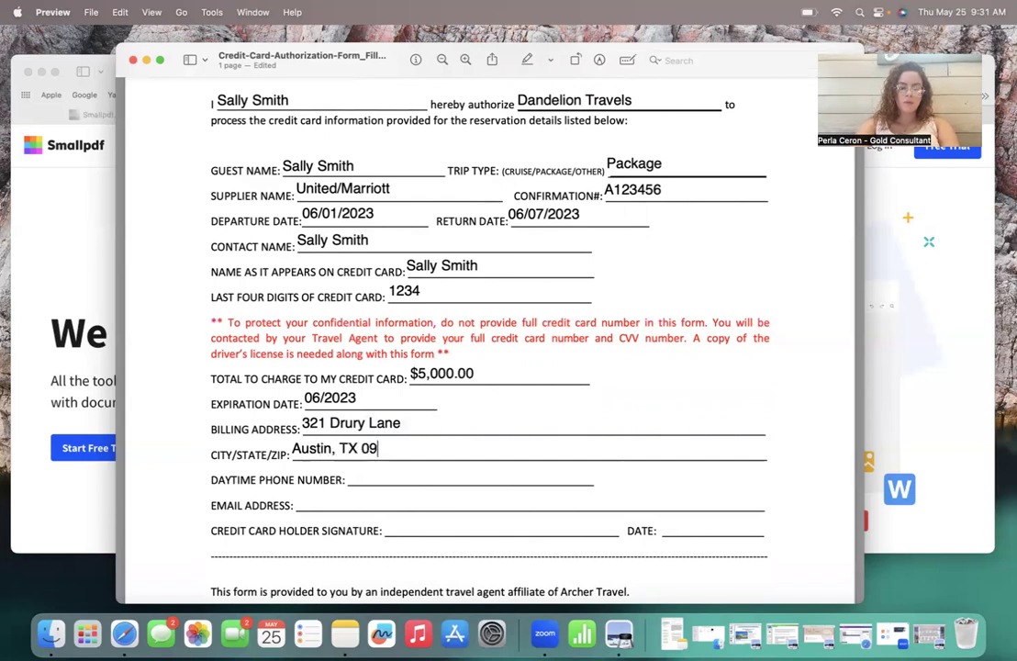
{"action": "left_click", "coordinate": [397, 499]}
Step: Add the cardholder's daytime phone and e-mail, and date the signature line 05/25/23
{"action": "left_click", "coordinate": [372, 471]}
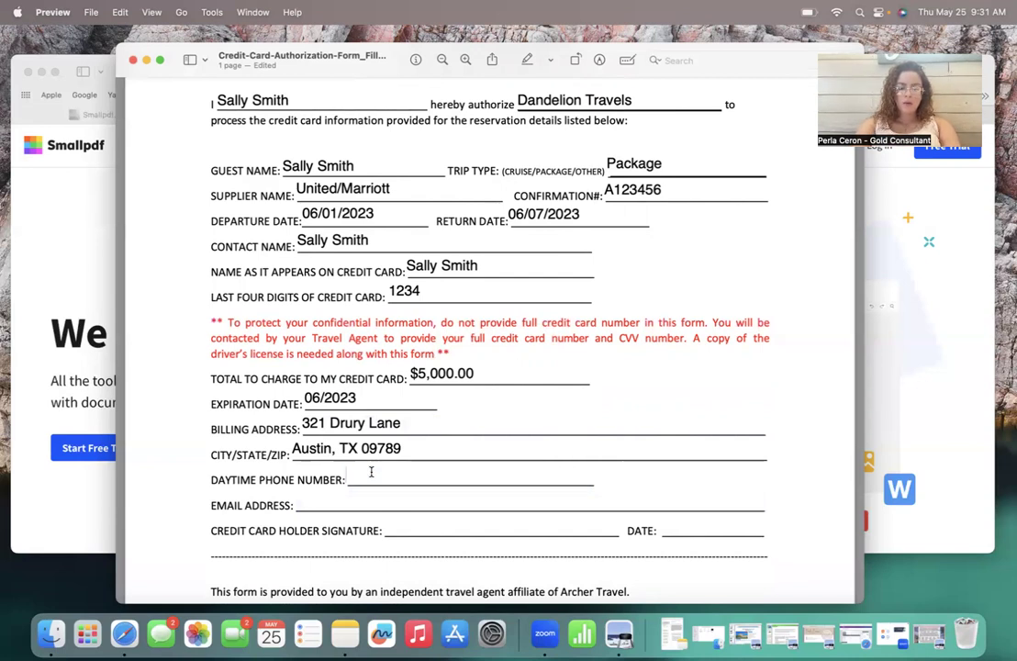
{"action": "type", "text": "(123)"}
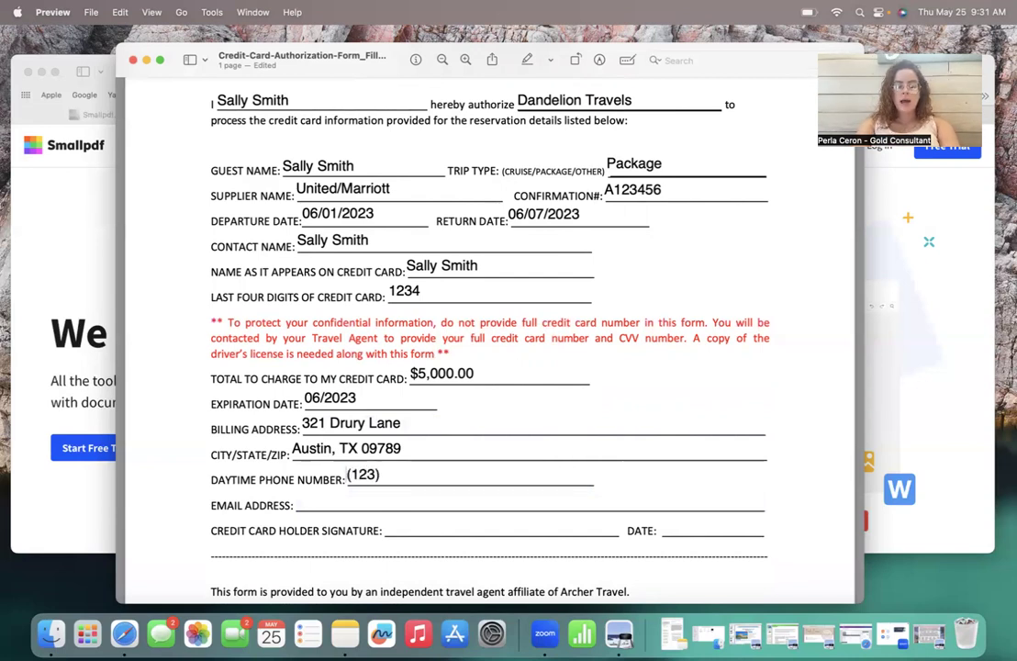
{"action": "type", "text": "45"}
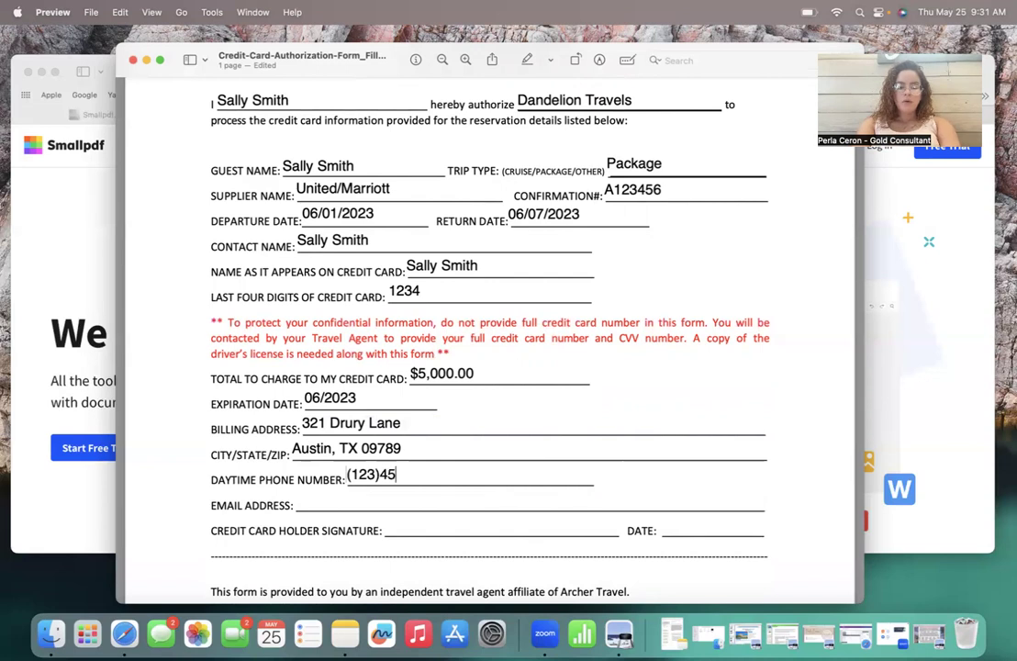
{"action": "type", "text": "6-7890"}
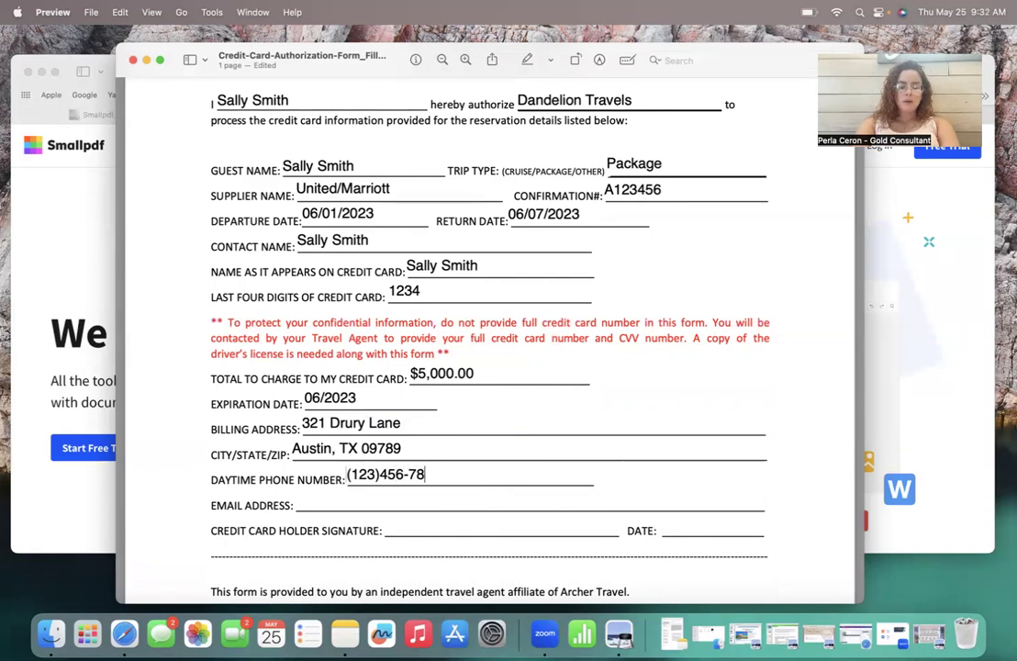
{"action": "left_click", "coordinate": [351, 501]}
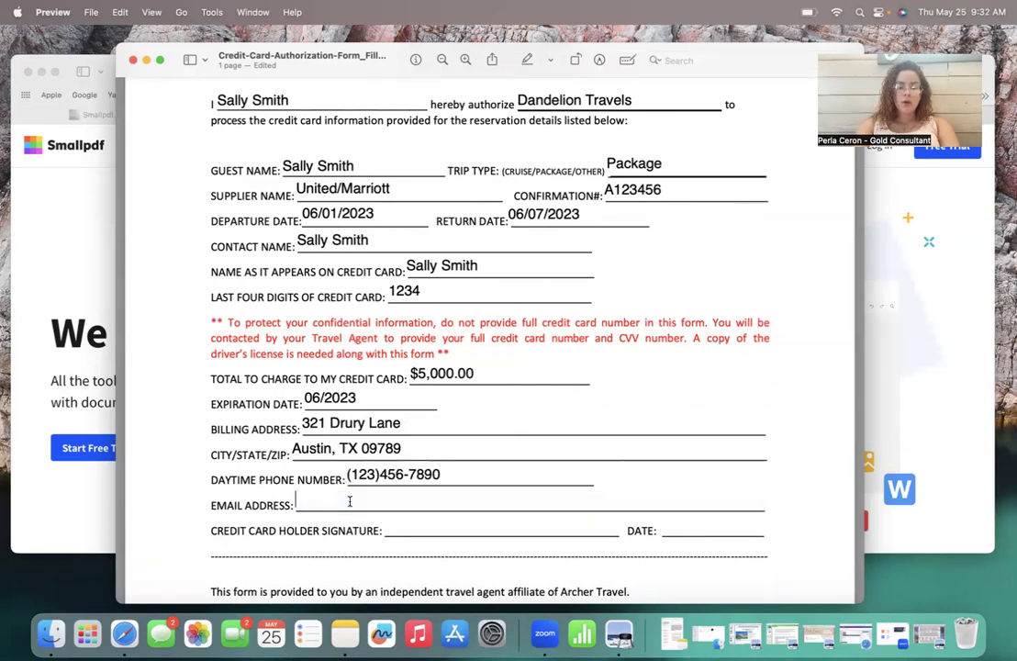
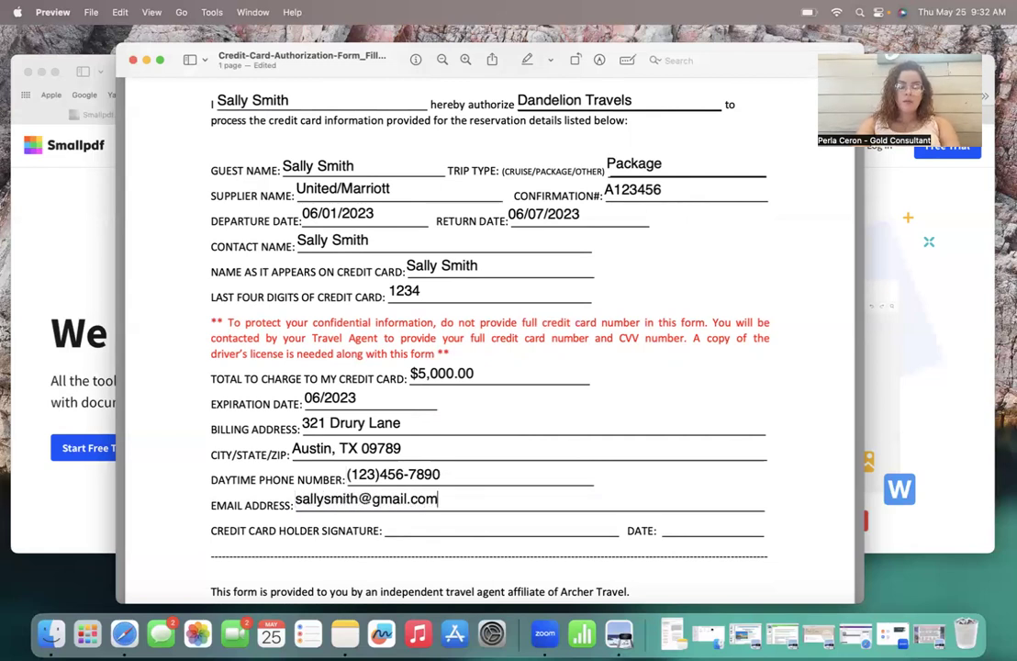
{"action": "left_click", "coordinate": [700, 526]}
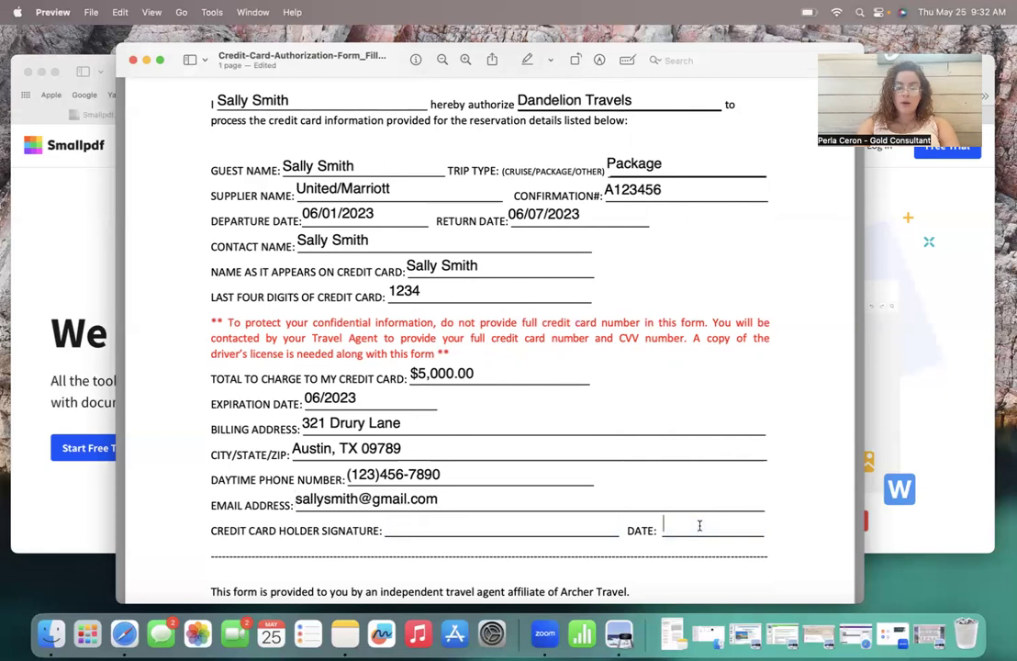
{"action": "type", "text": "05"}
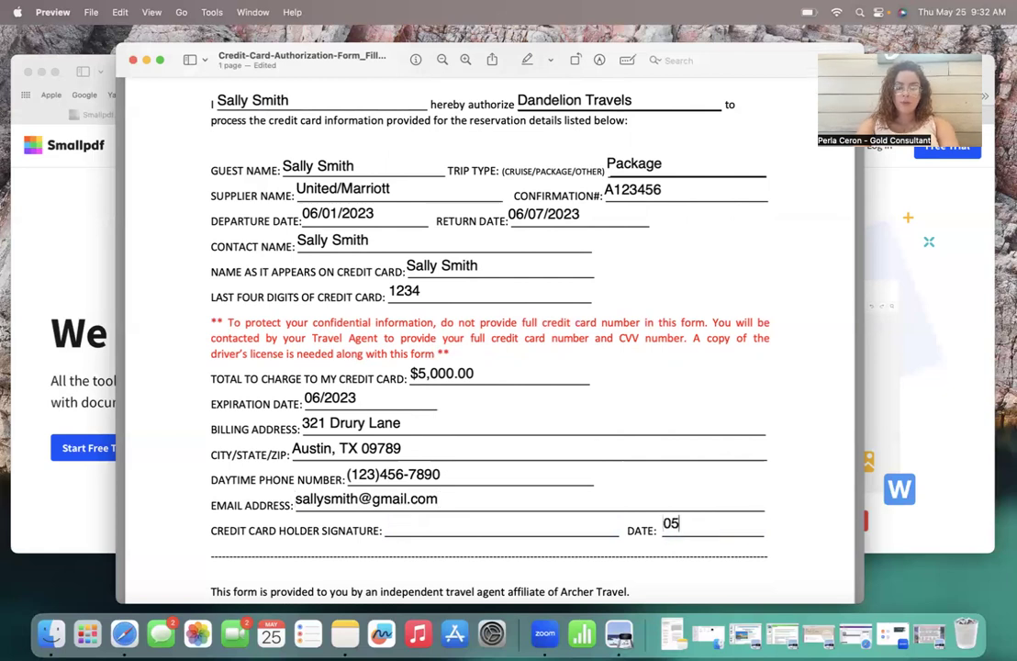
{"action": "type", "text": "/25/23"}
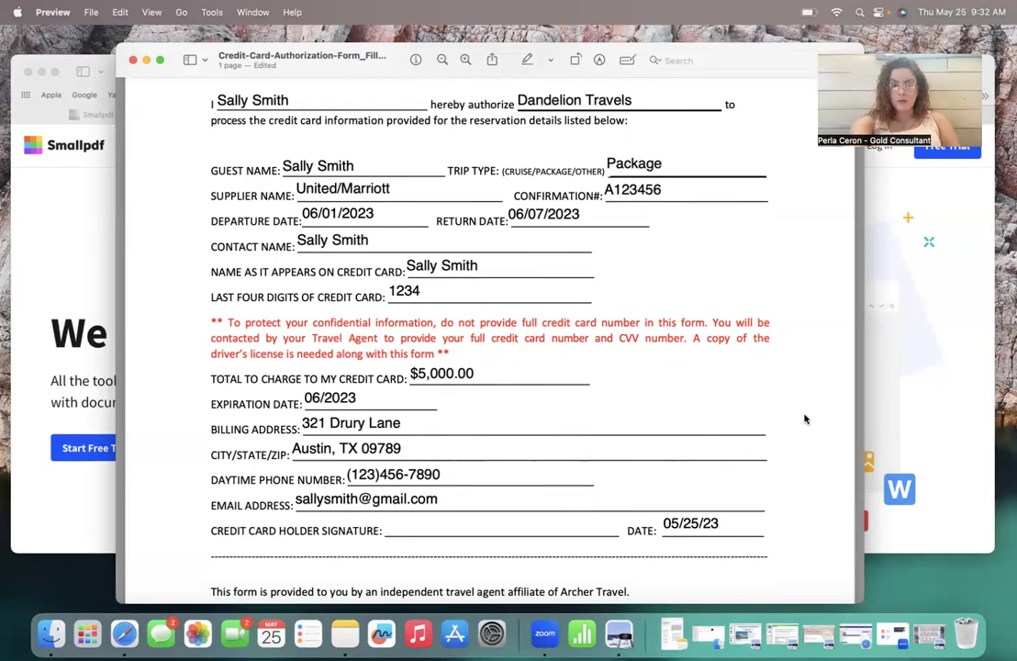
Step: Prefix the form's document name with the client's full name, then minimize the Preview window
{"action": "scroll", "coordinate": [721, 293], "scroll_direction": "up", "scroll_amount": 4}
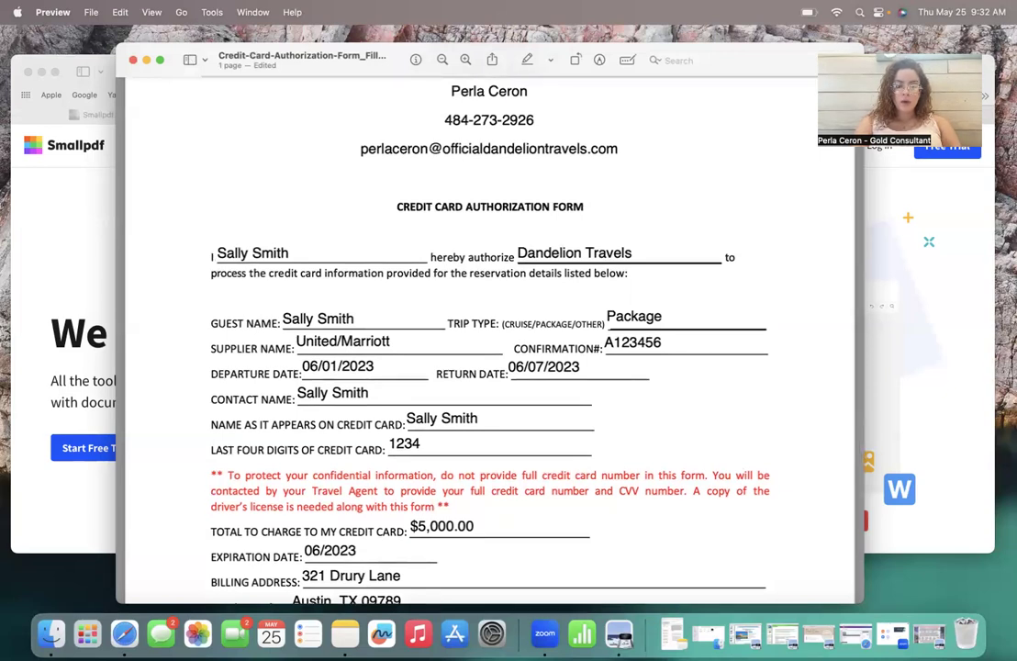
{"action": "left_click", "coordinate": [288, 58]}
{"action": "left_click", "coordinate": [336, 114]}
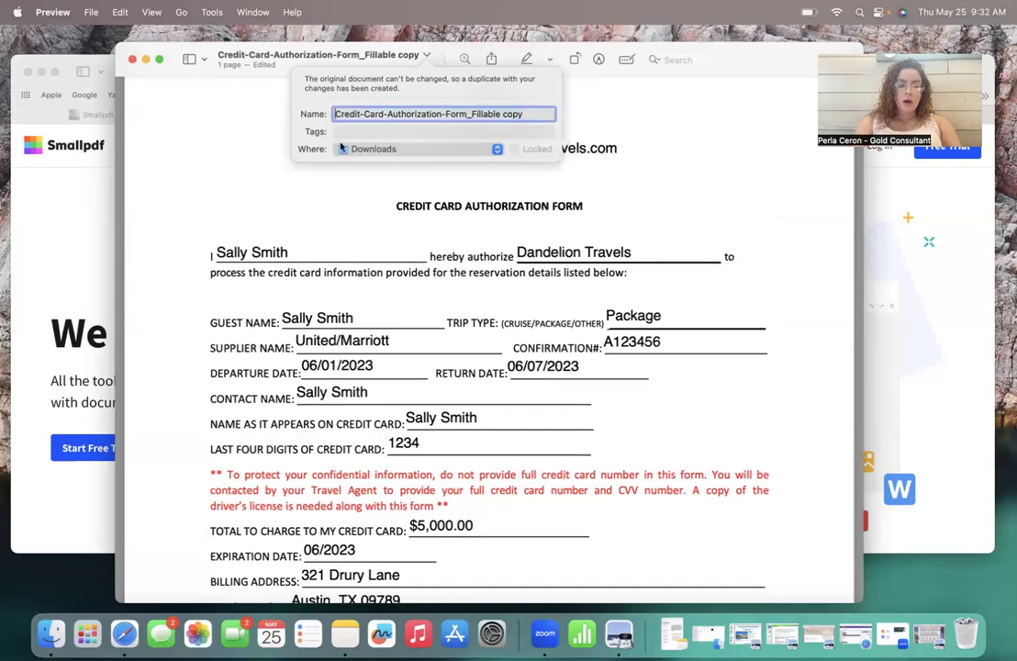
{"action": "type", "text": "Sally Smith"}
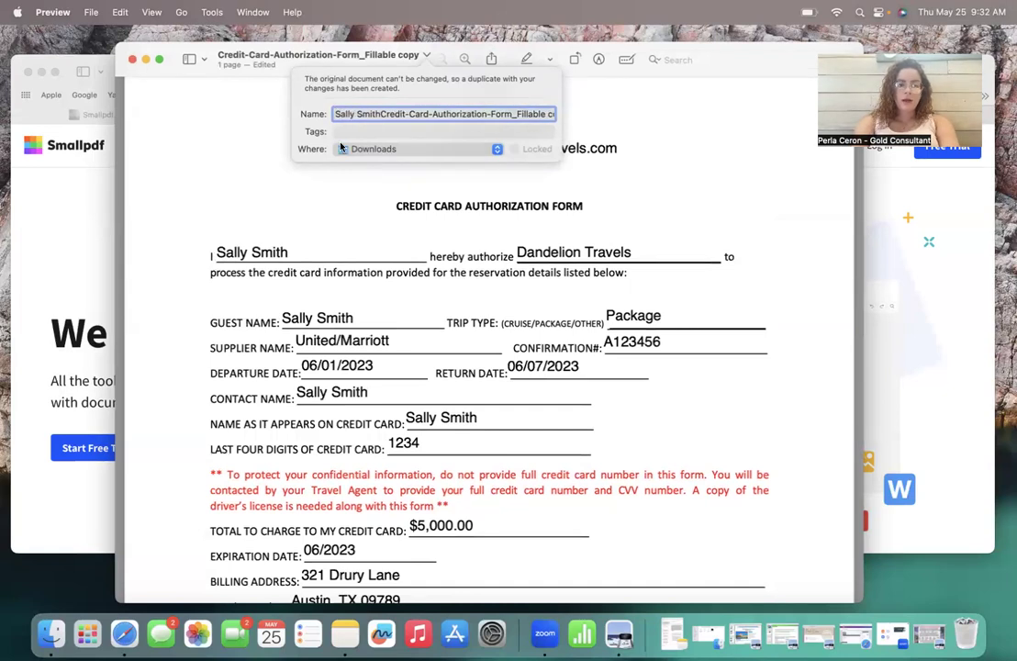
{"action": "key", "text": "Return"}
{"action": "left_click", "coordinate": [146, 61]}
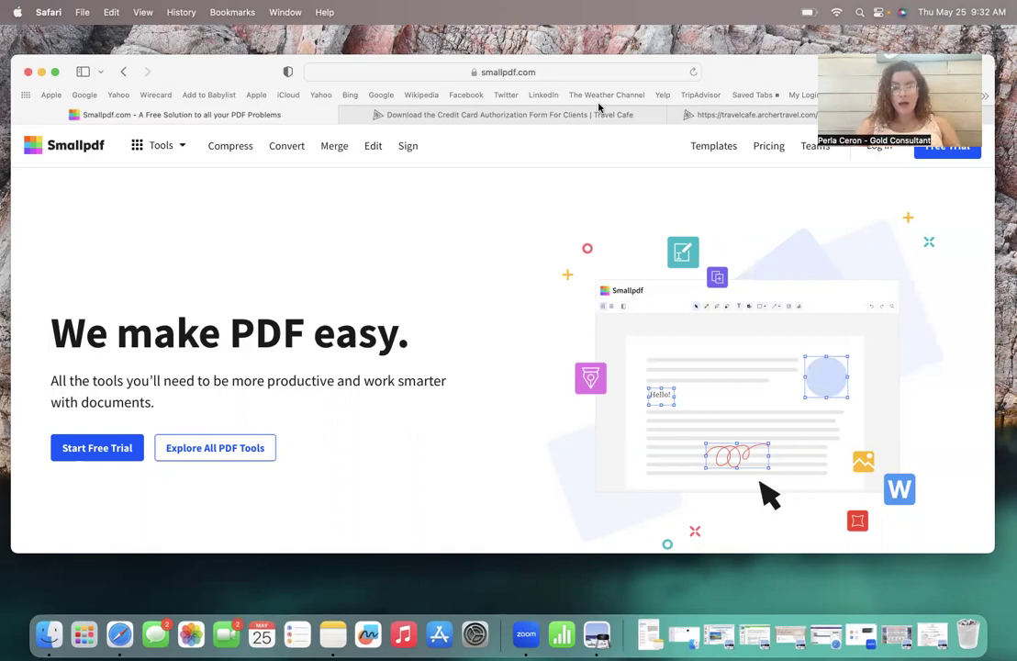
Step: Log in to Smallpdf through Continue with Google using the first listed account
{"action": "left_click_drag", "start_coordinate": [780, 84], "coordinate": [779, 116]}
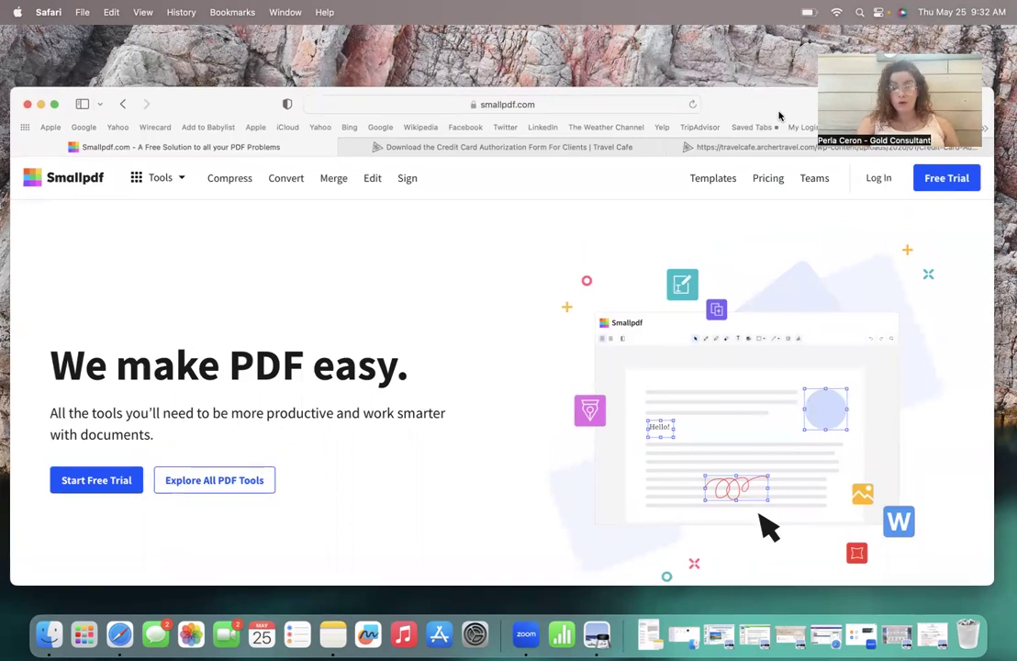
{"action": "left_click", "coordinate": [881, 181]}
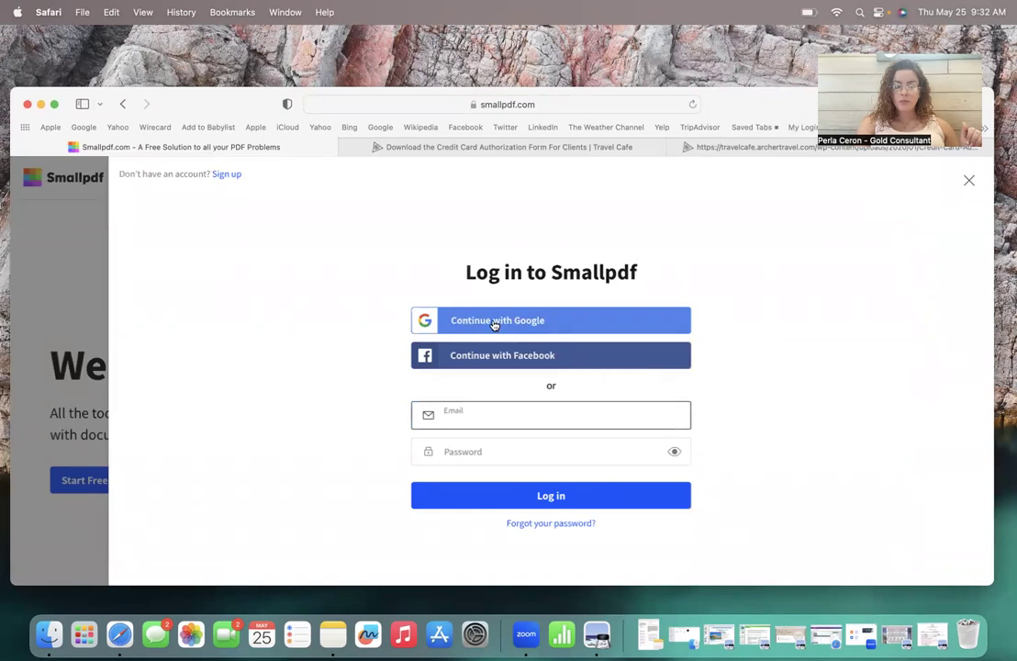
{"action": "left_click", "coordinate": [494, 324]}
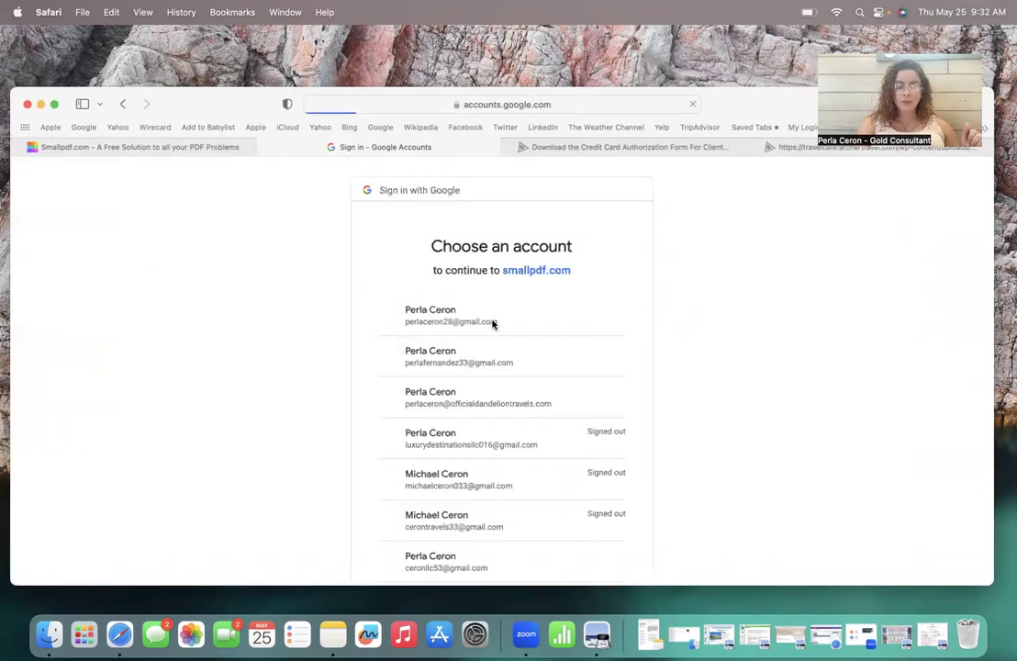
{"action": "left_click", "coordinate": [436, 316]}
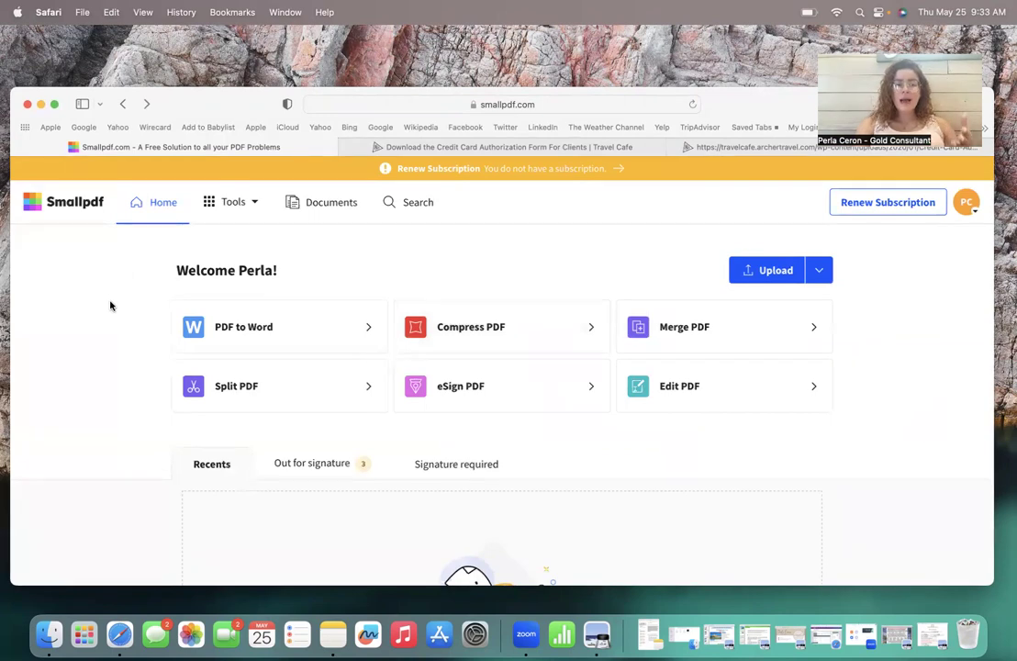
Step: In the eSign PDF tool, search the file picker for 'sally' and upload the client's renamed form
{"action": "scroll", "coordinate": [110, 305], "scroll_direction": "down", "scroll_amount": 1}
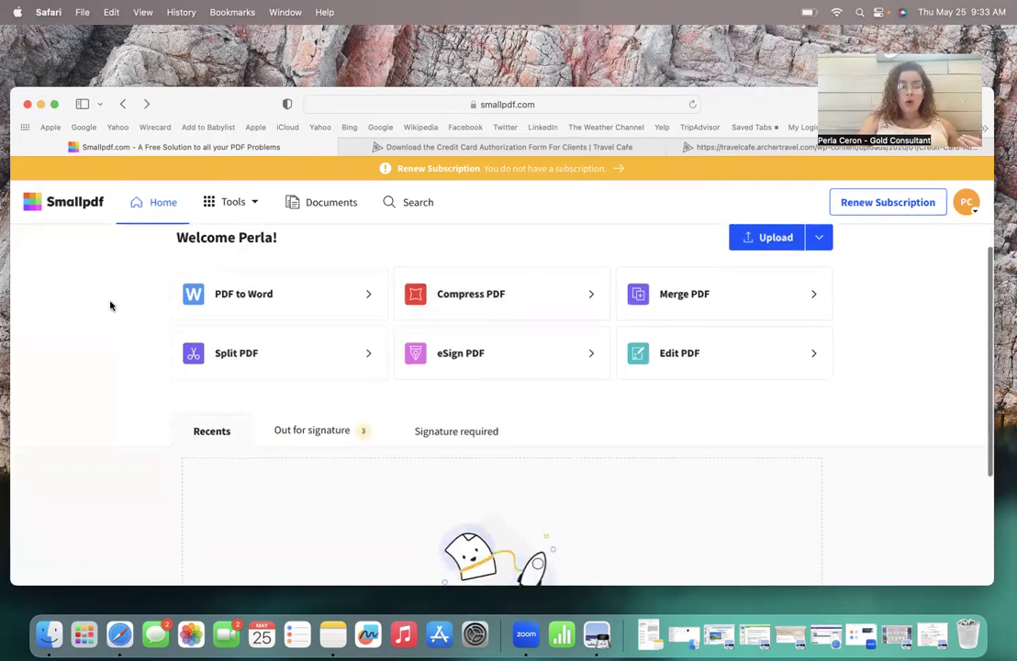
{"action": "left_click", "coordinate": [468, 368]}
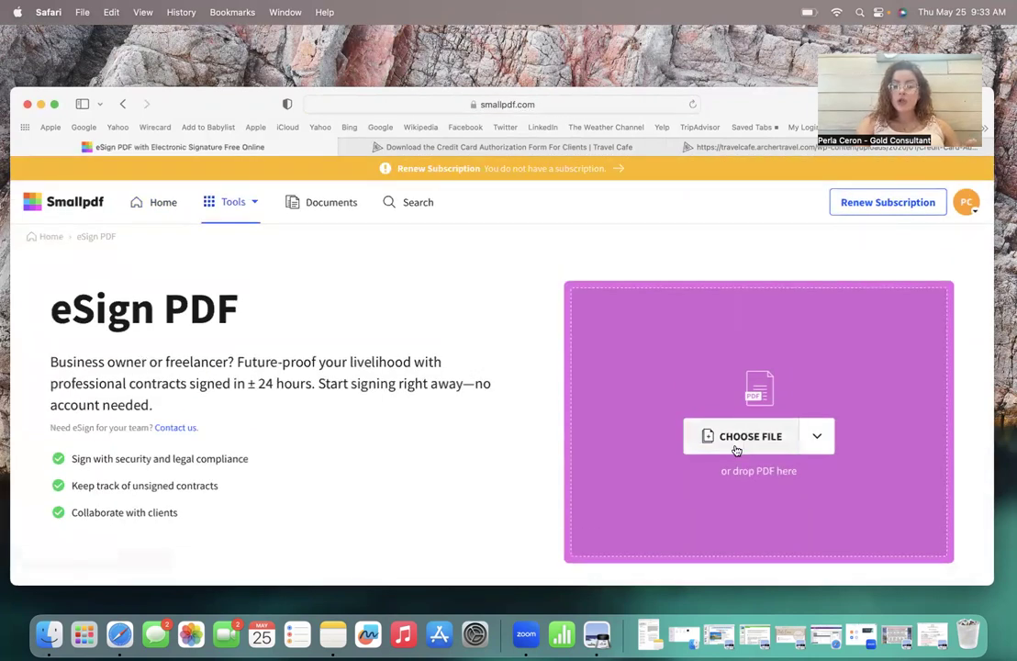
{"action": "left_click", "coordinate": [737, 449]}
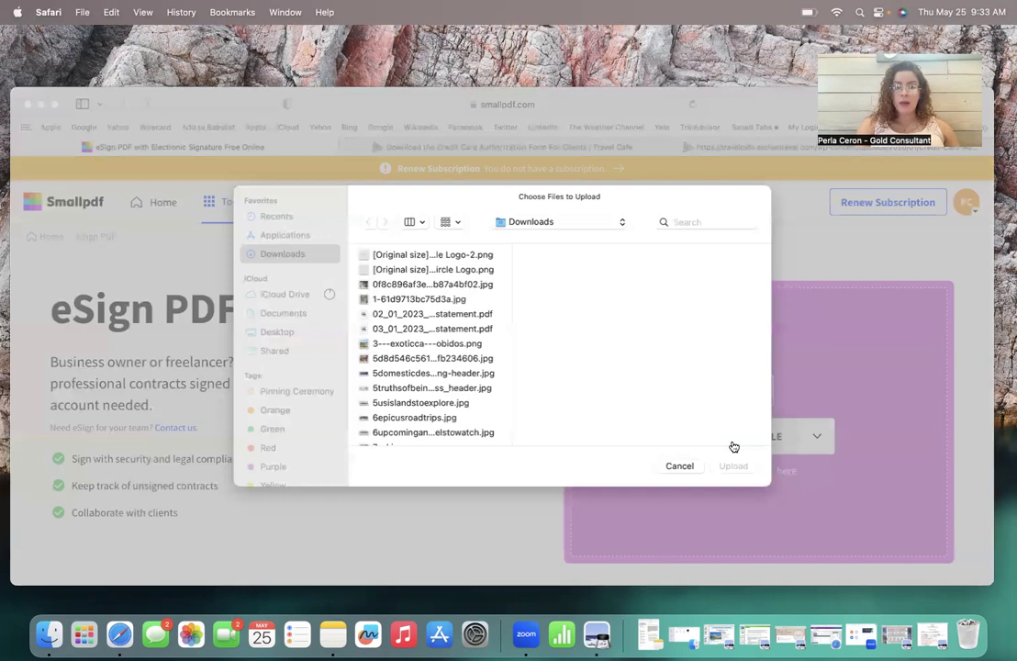
{"action": "left_click", "coordinate": [717, 221]}
{"action": "type", "text": "sally"}
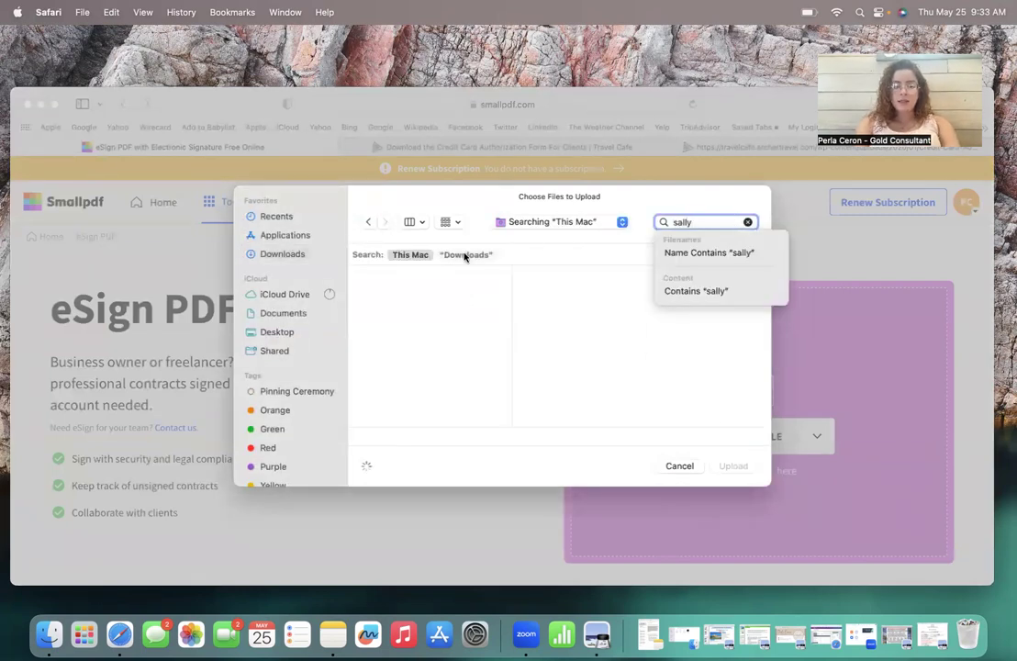
{"action": "left_click", "coordinate": [429, 296]}
{"action": "left_click", "coordinate": [721, 466]}
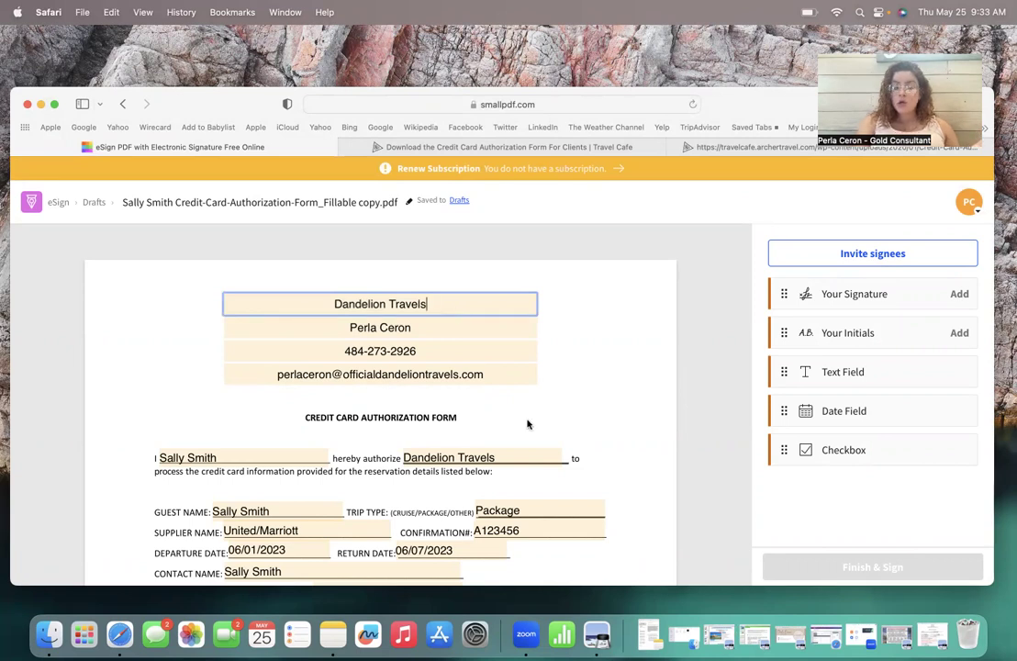
{"action": "scroll", "coordinate": [527, 422], "scroll_direction": "down", "scroll_amount": 5}
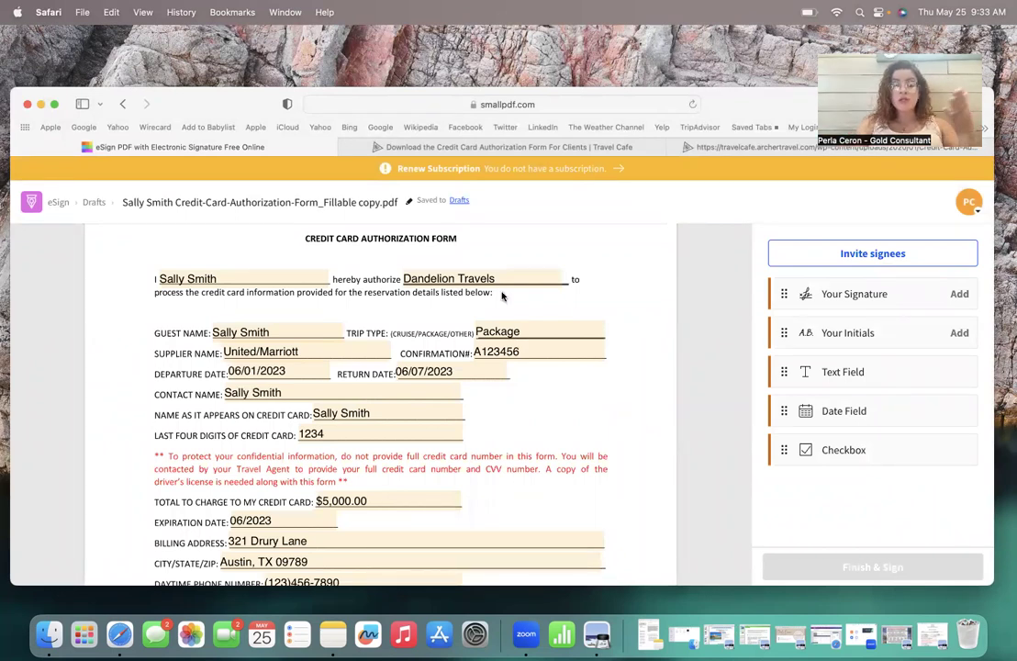
{"action": "scroll", "coordinate": [628, 465], "scroll_direction": "down", "scroll_amount": 3}
{"action": "scroll", "coordinate": [628, 466], "scroll_direction": "down", "scroll_amount": 4}
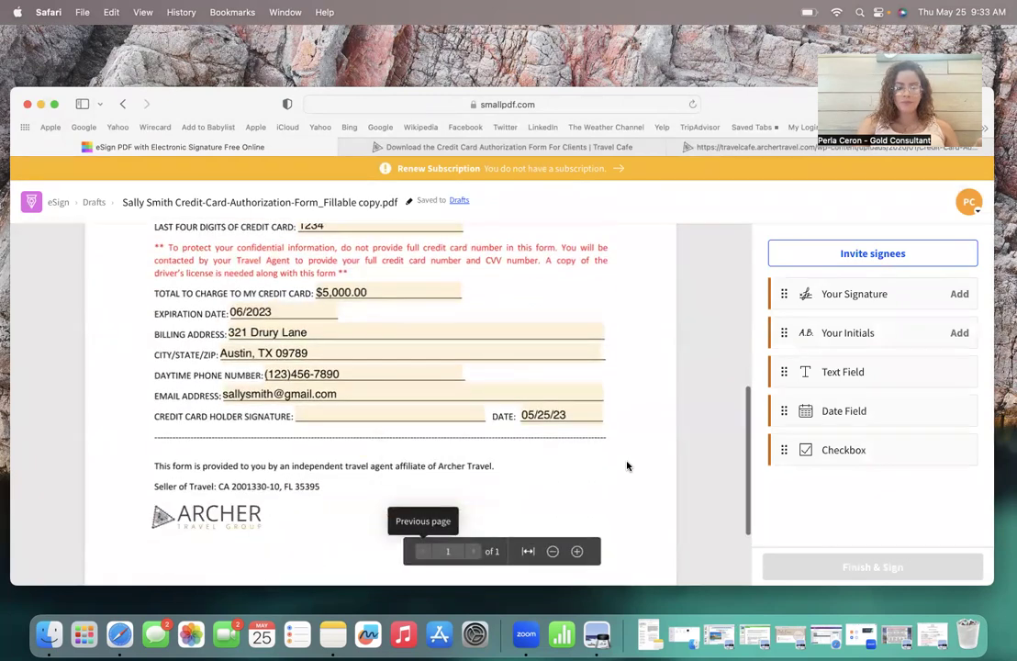
{"action": "scroll", "coordinate": [627, 466], "scroll_direction": "up", "scroll_amount": 10}
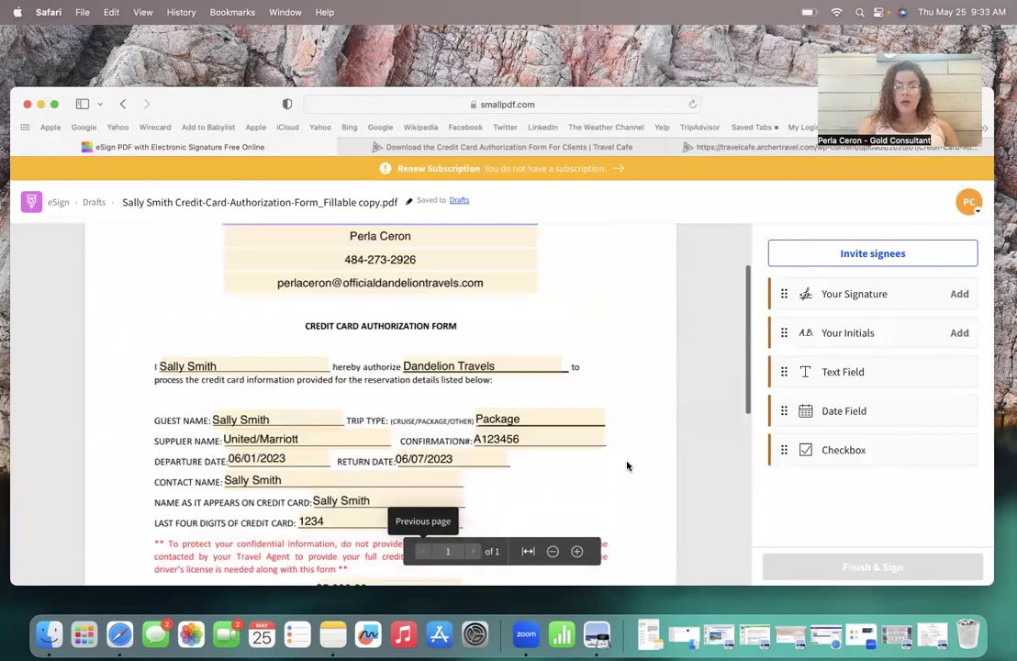
Step: Invite the client as the sole signee with first name, last name and an e-mail address, then continue
{"action": "left_click", "coordinate": [875, 255]}
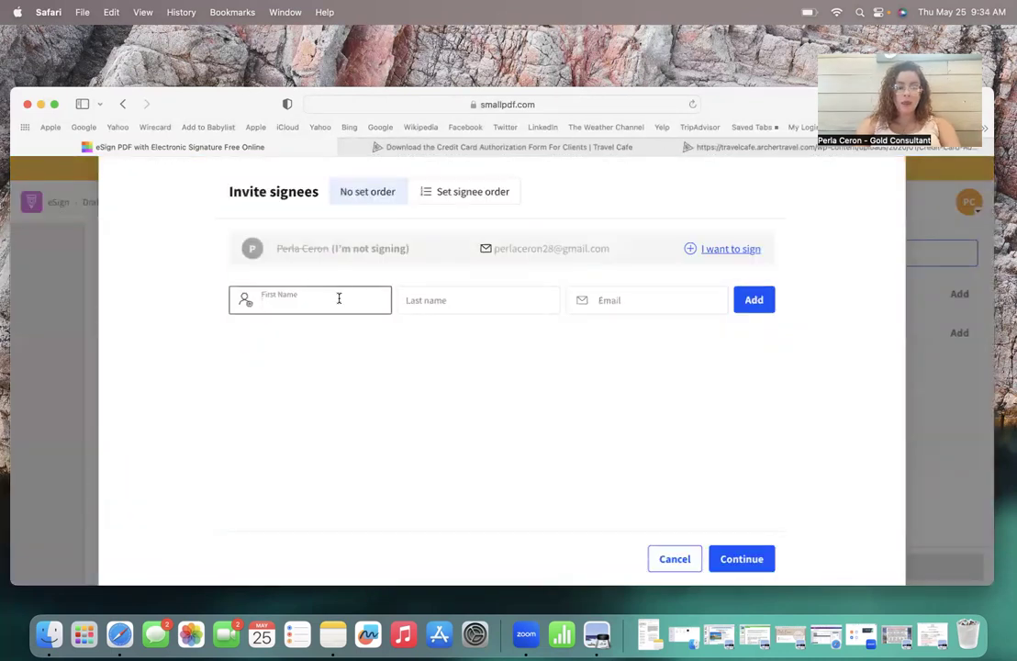
{"action": "type", "text": "Sally"}
{"action": "key", "text": "Tab"}
{"action": "type", "text": "Smith"}
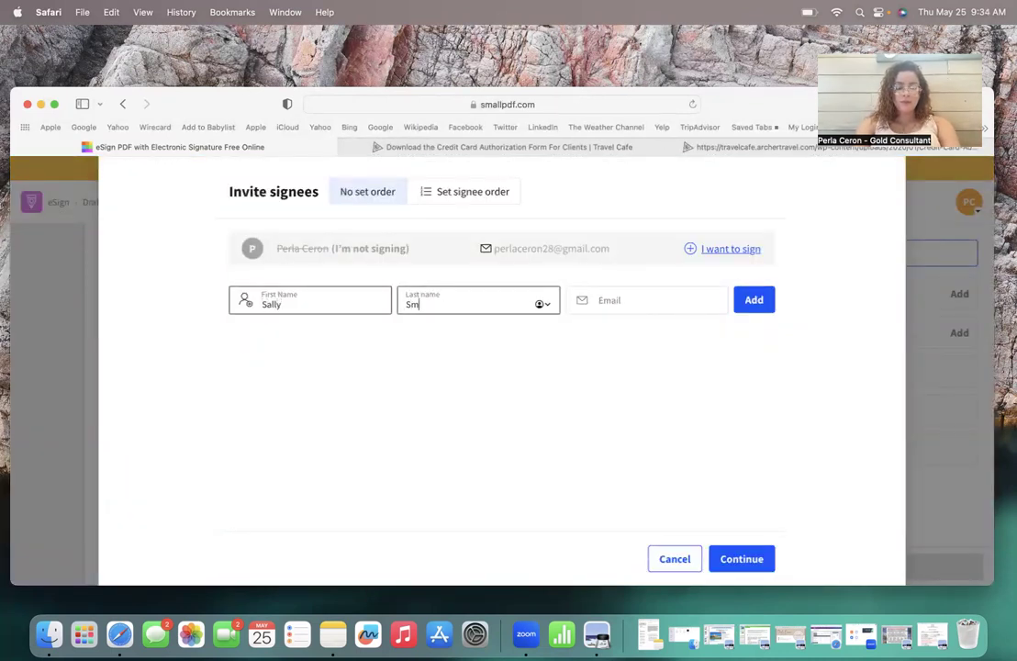
{"action": "left_click", "coordinate": [654, 305]}
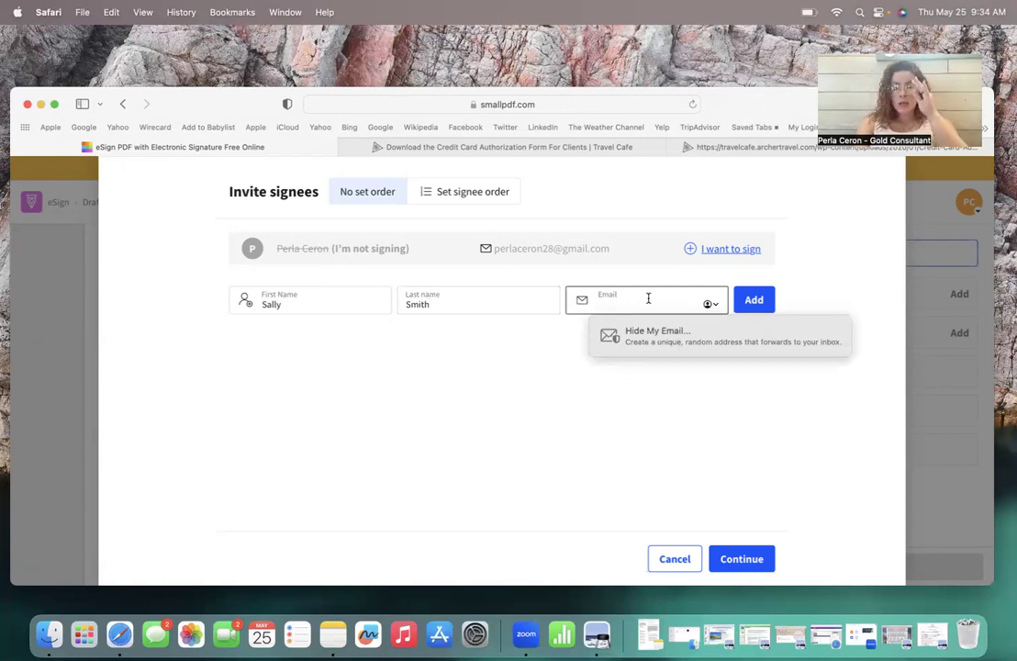
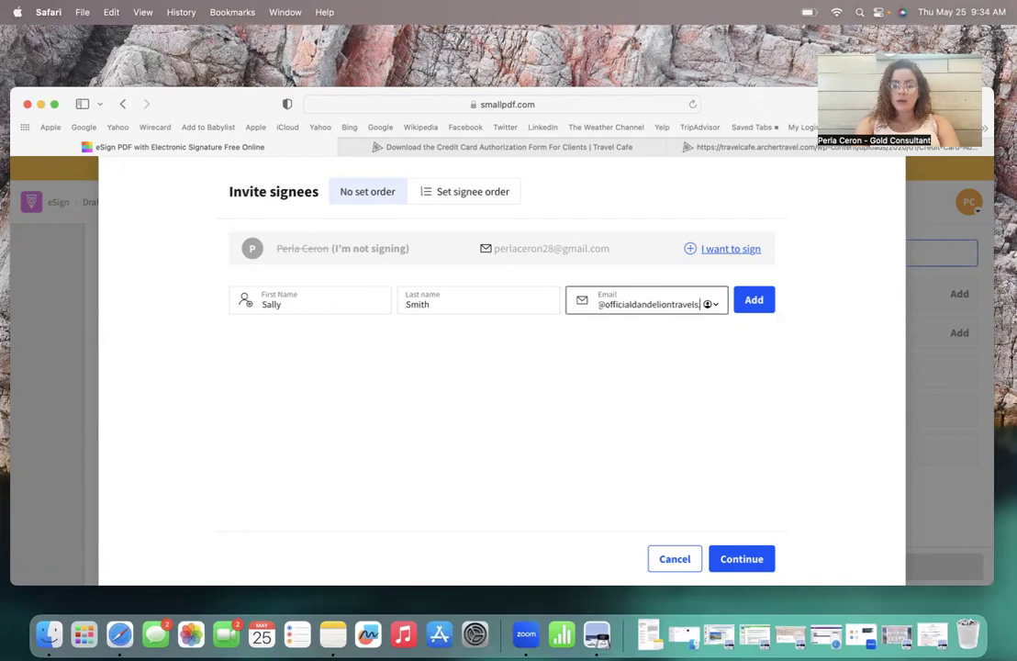
{"action": "left_click", "coordinate": [753, 299]}
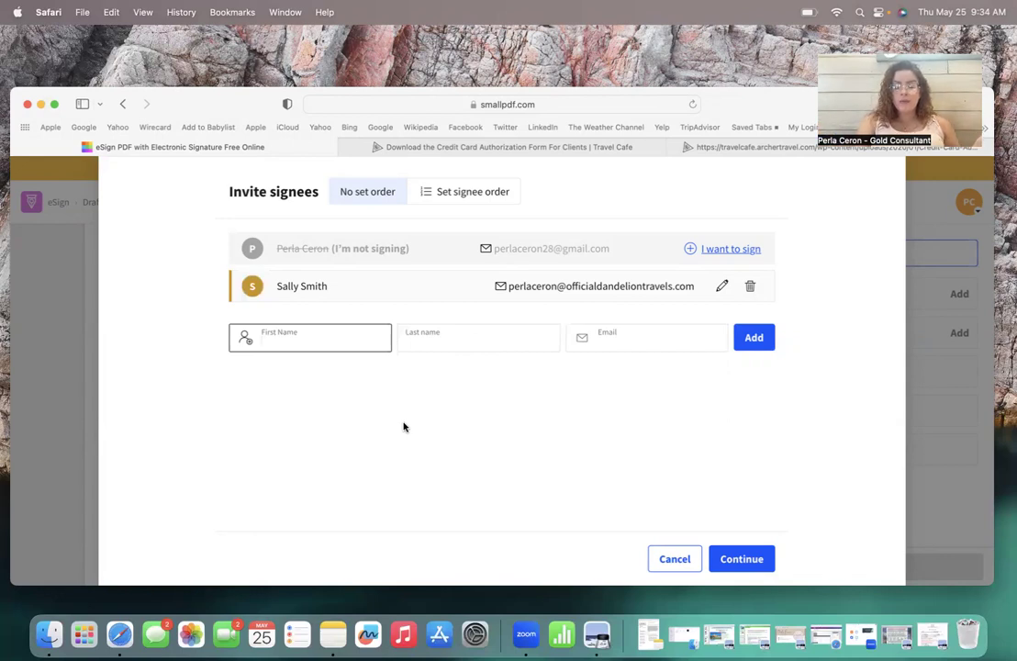
{"action": "left_click", "coordinate": [741, 560]}
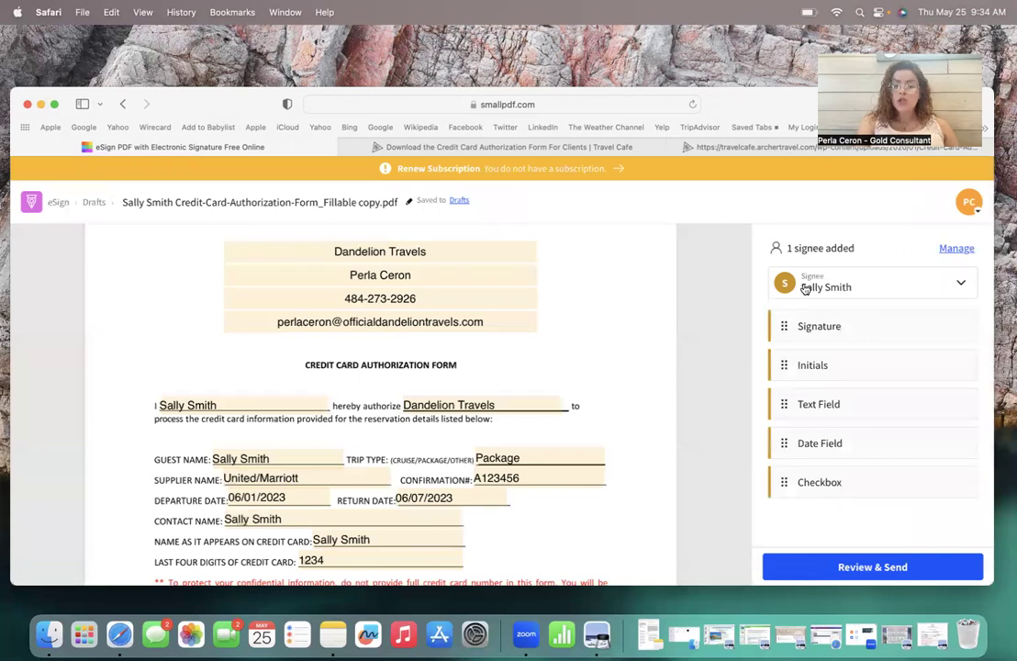
Step: Keep the client selected as signee, and add then delete a Signature field on the form
{"action": "left_click", "coordinate": [854, 281]}
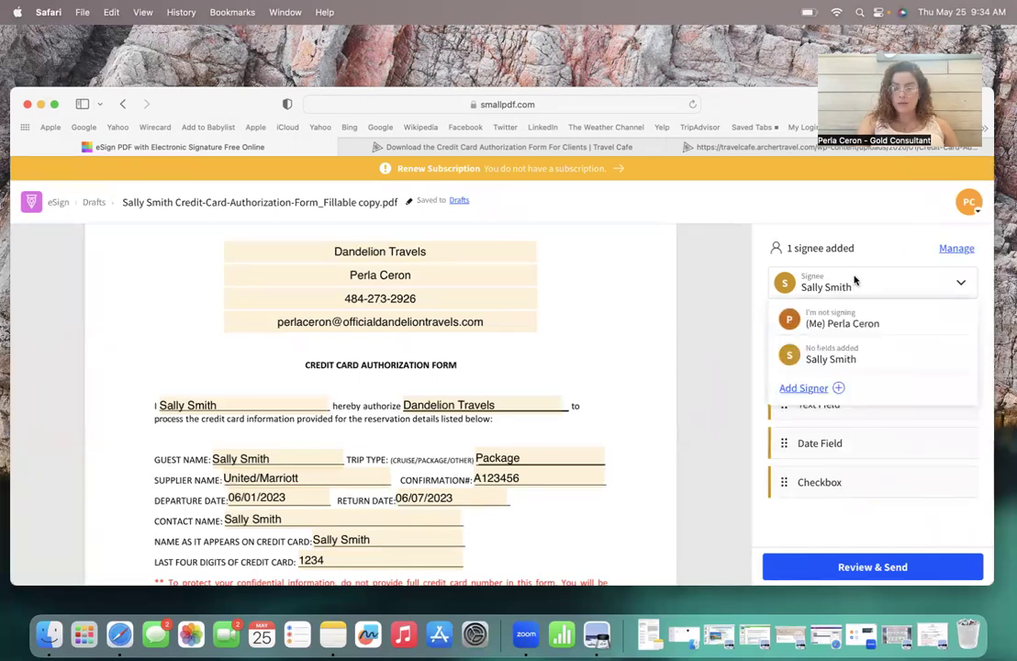
{"action": "left_click", "coordinate": [825, 362]}
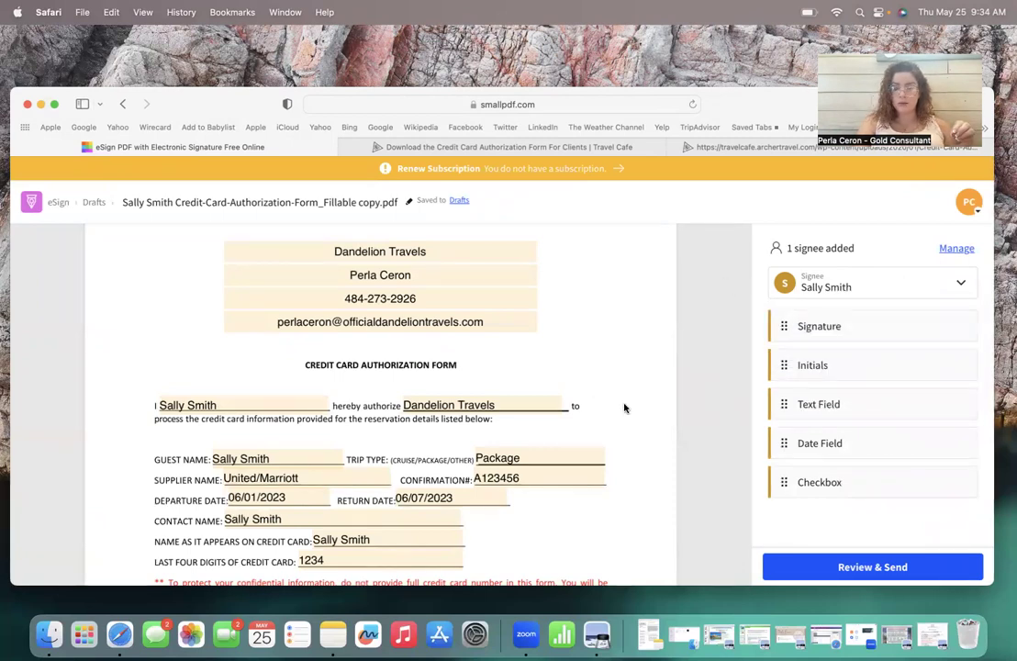
{"action": "scroll", "coordinate": [682, 409], "scroll_direction": "down", "scroll_amount": 5}
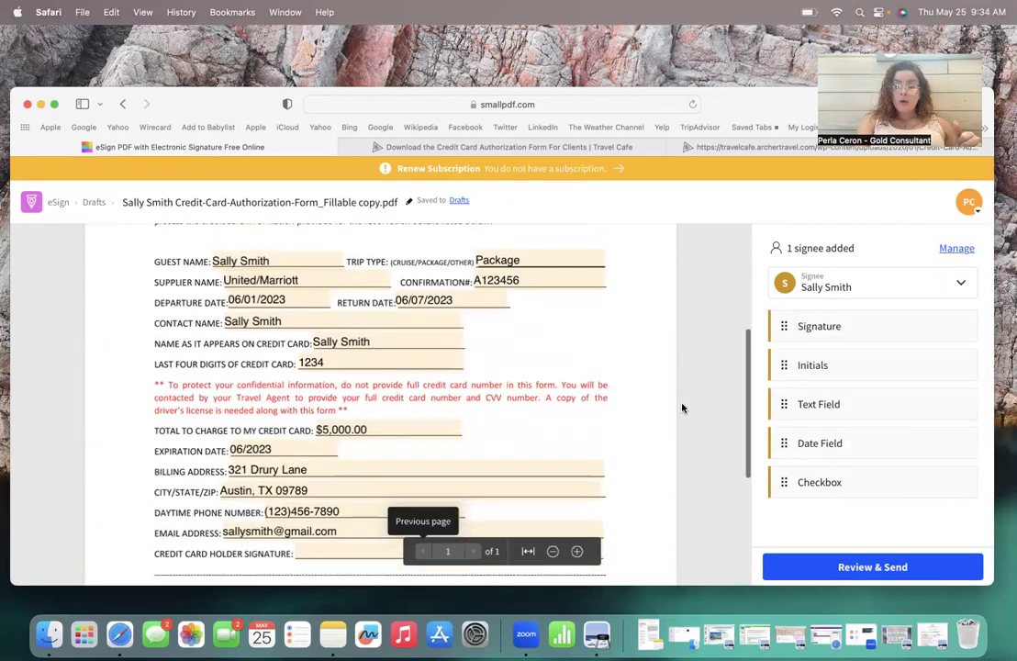
{"action": "scroll", "coordinate": [681, 408], "scroll_direction": "up", "scroll_amount": 6}
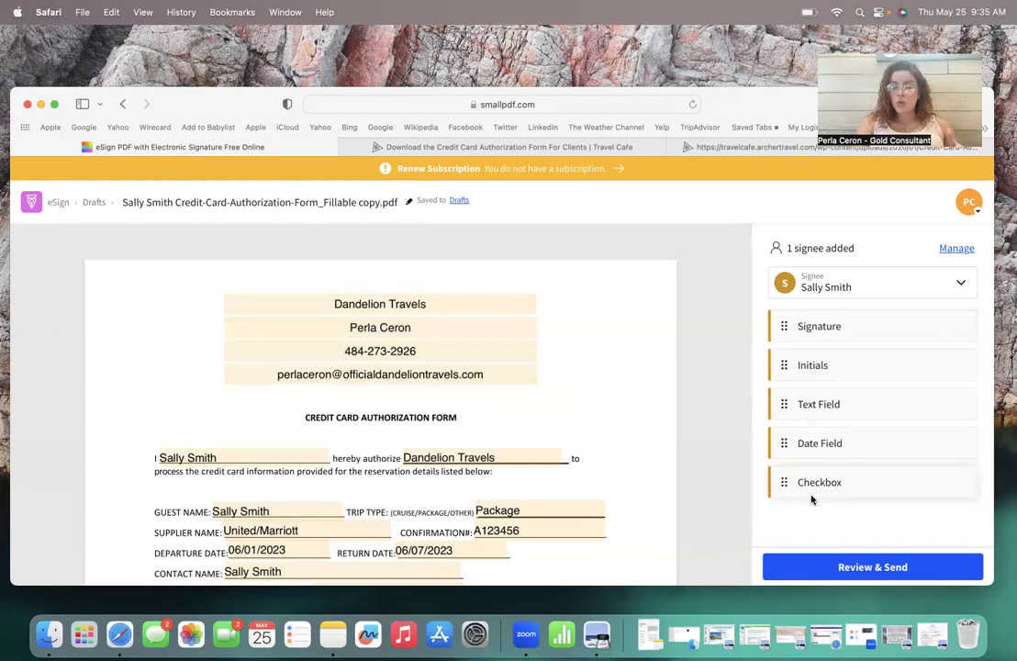
{"action": "scroll", "coordinate": [709, 428], "scroll_direction": "down", "scroll_amount": 10}
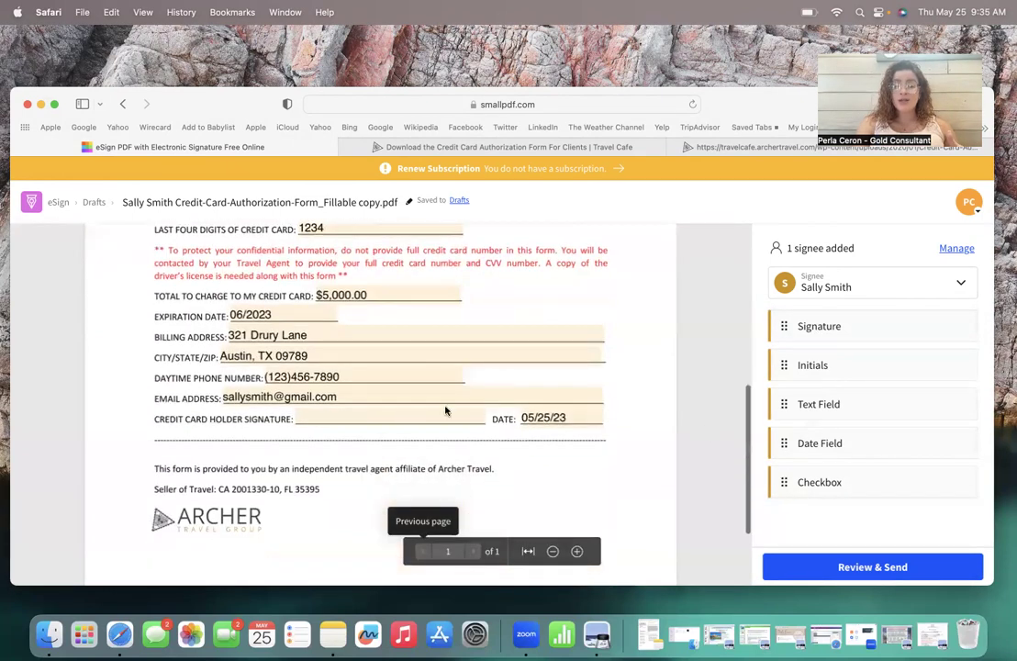
{"action": "scroll", "coordinate": [670, 376], "scroll_direction": "up", "scroll_amount": 4}
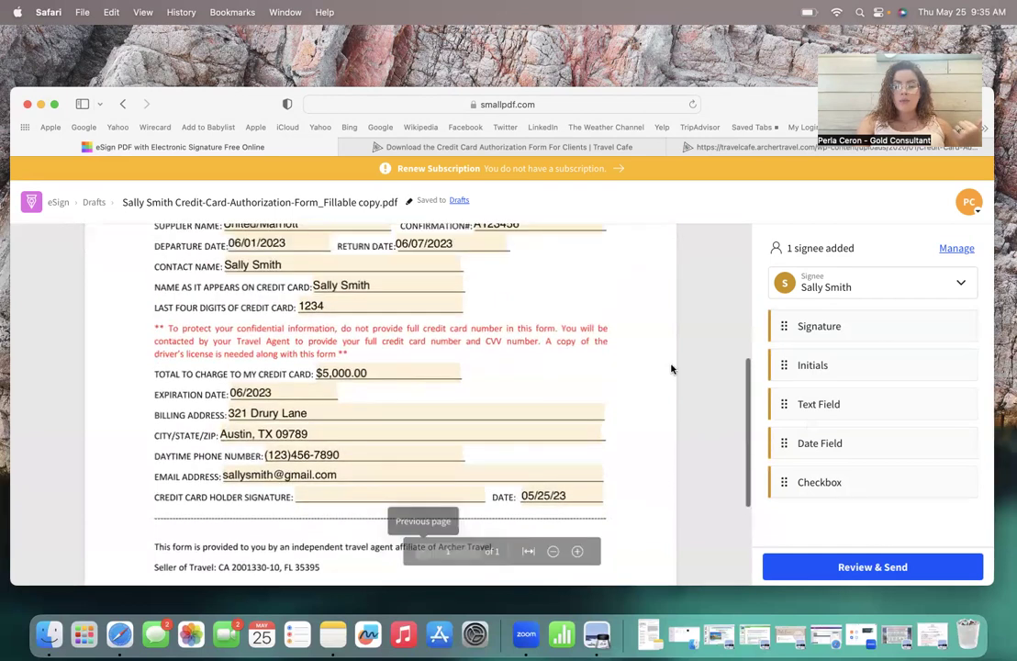
{"action": "left_click", "coordinate": [815, 330]}
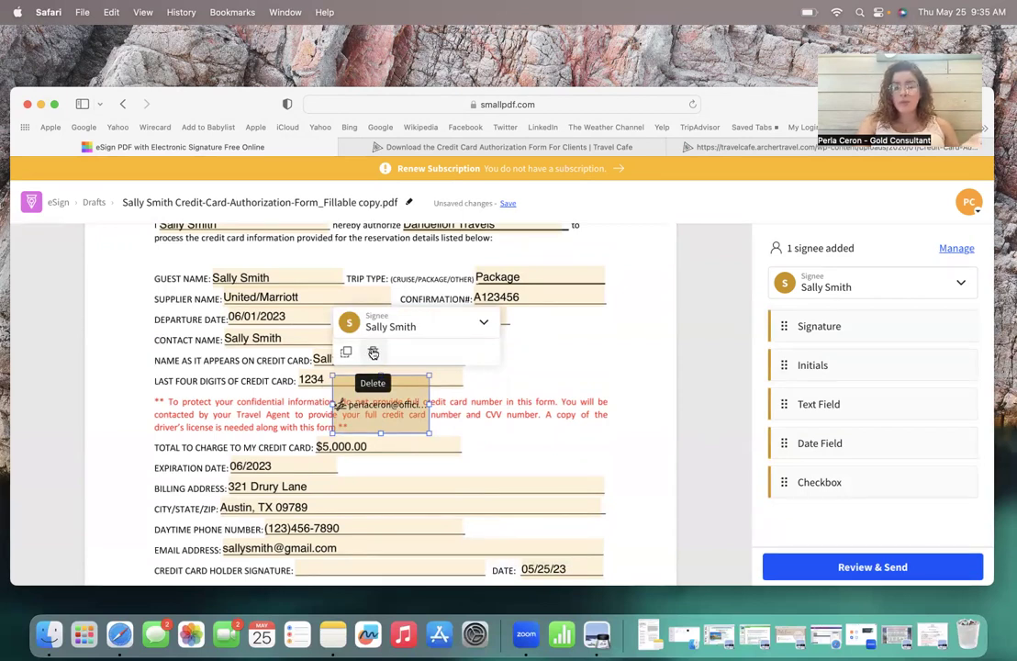
{"action": "left_click", "coordinate": [372, 354]}
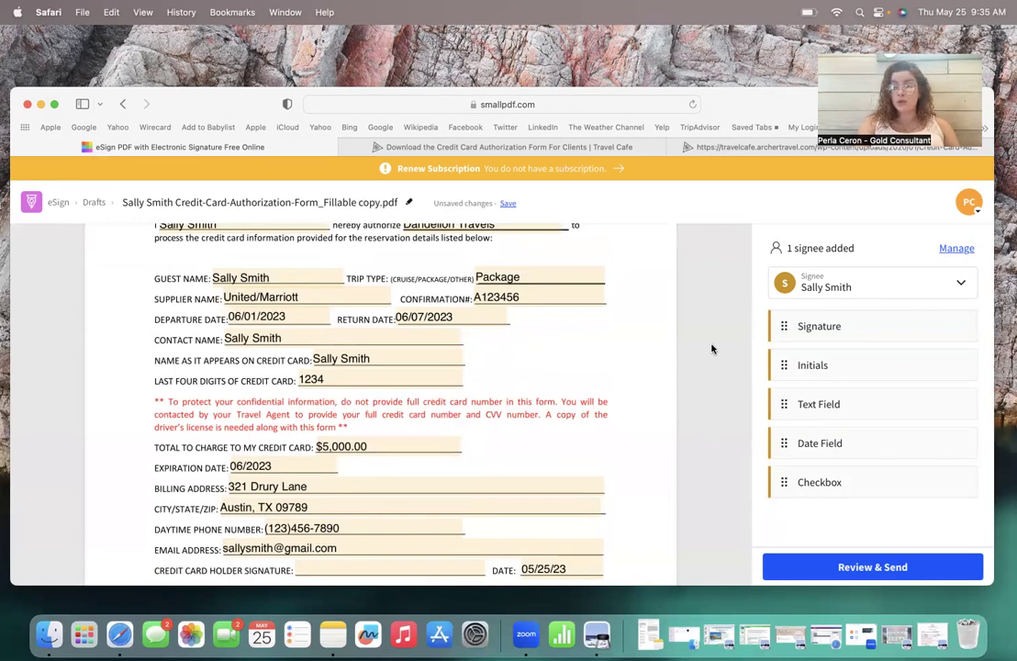
Step: Review the request and confirm sending the form to the signee with Finish & Send
{"action": "scroll", "coordinate": [712, 348], "scroll_direction": "down", "scroll_amount": 5}
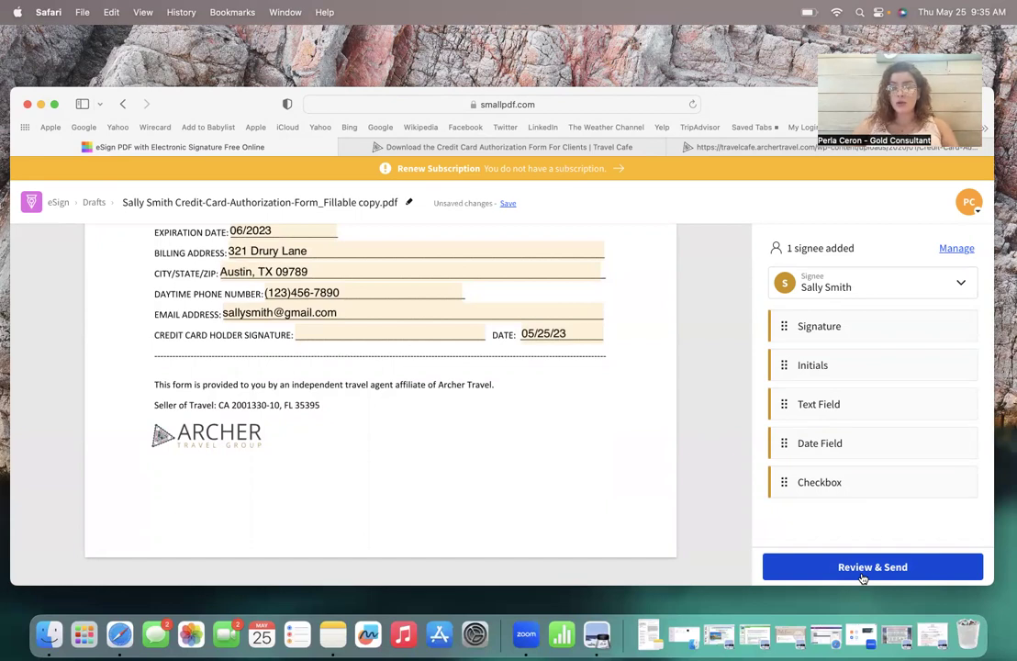
{"action": "left_click", "coordinate": [864, 577]}
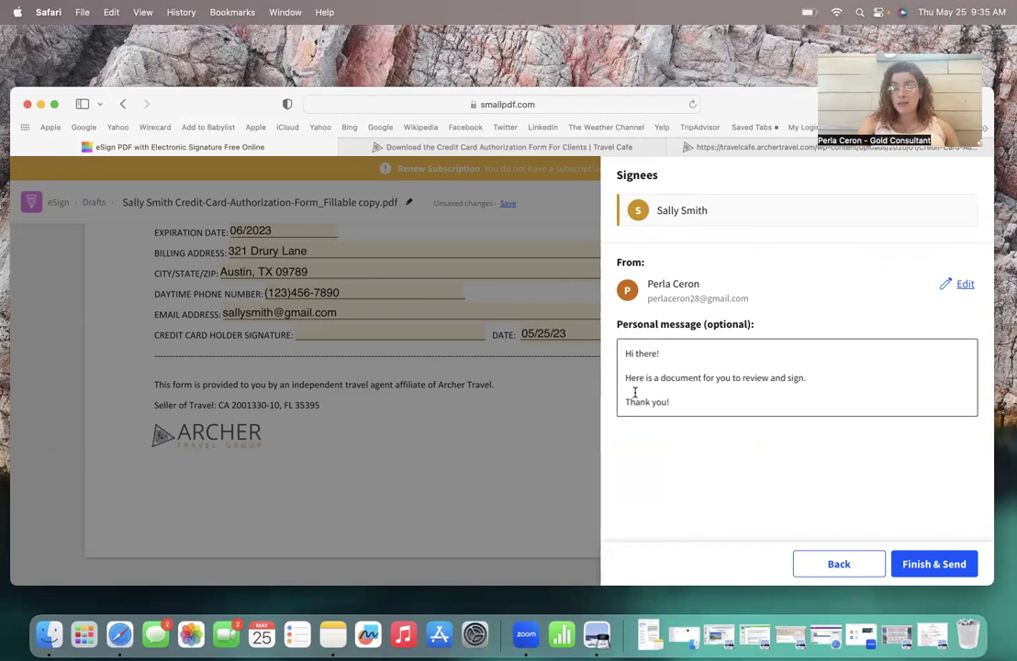
{"action": "left_click", "coordinate": [940, 571]}
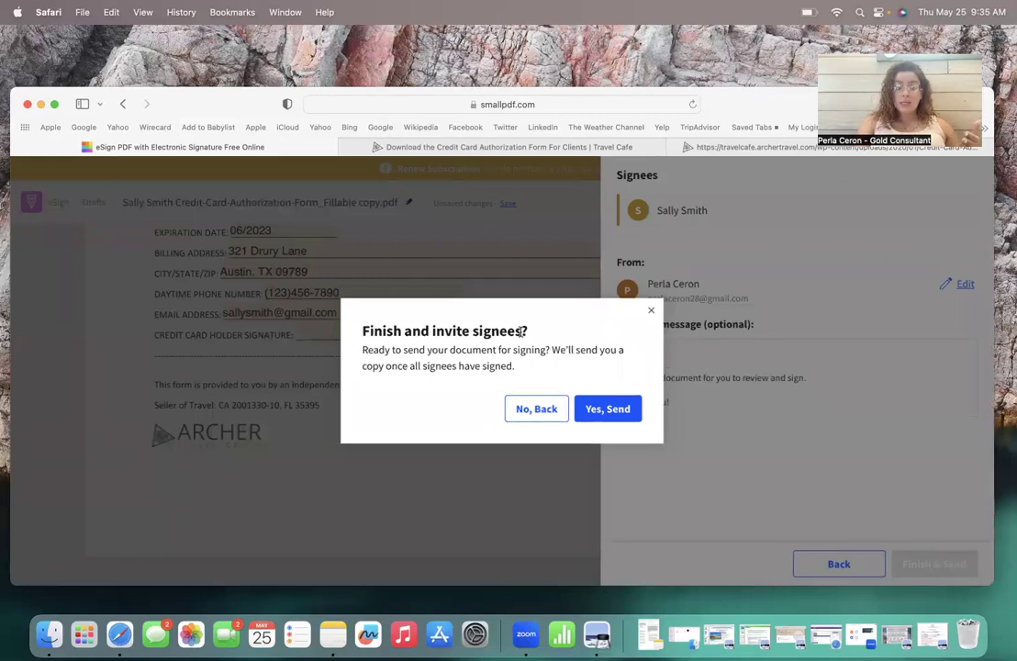
{"action": "left_click", "coordinate": [607, 411]}
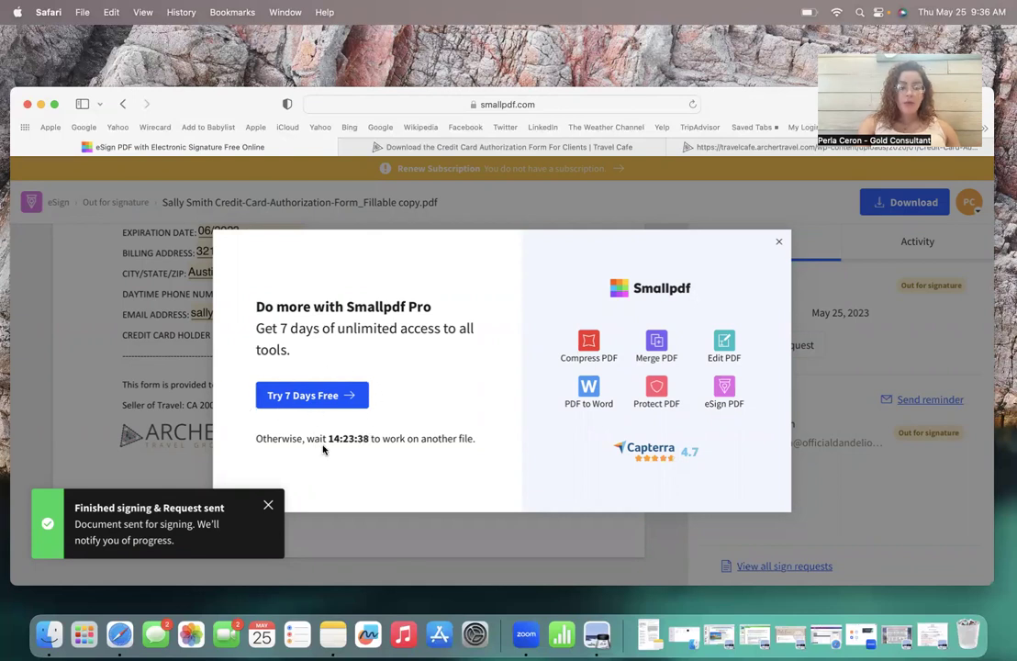
Step: Close the 'Finished signing & Request sent' notification, leaving the Pro upgrade offer visible
{"action": "left_click_drag", "start_coordinate": [328, 439], "coordinate": [370, 439]}
{"action": "left_click", "coordinate": [362, 465]}
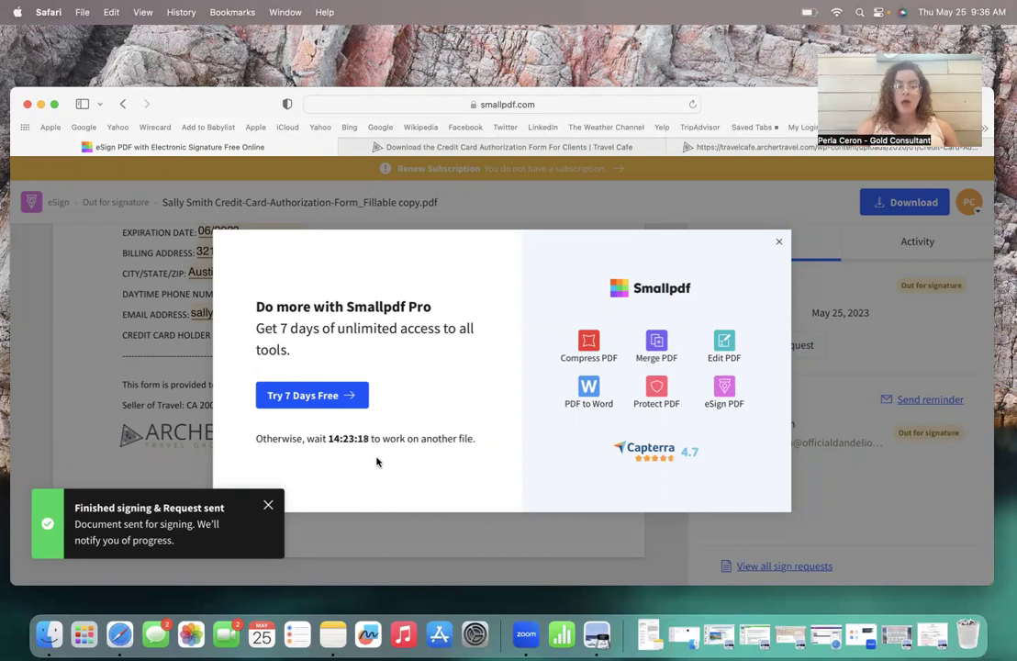
{"action": "left_click", "coordinate": [269, 506]}
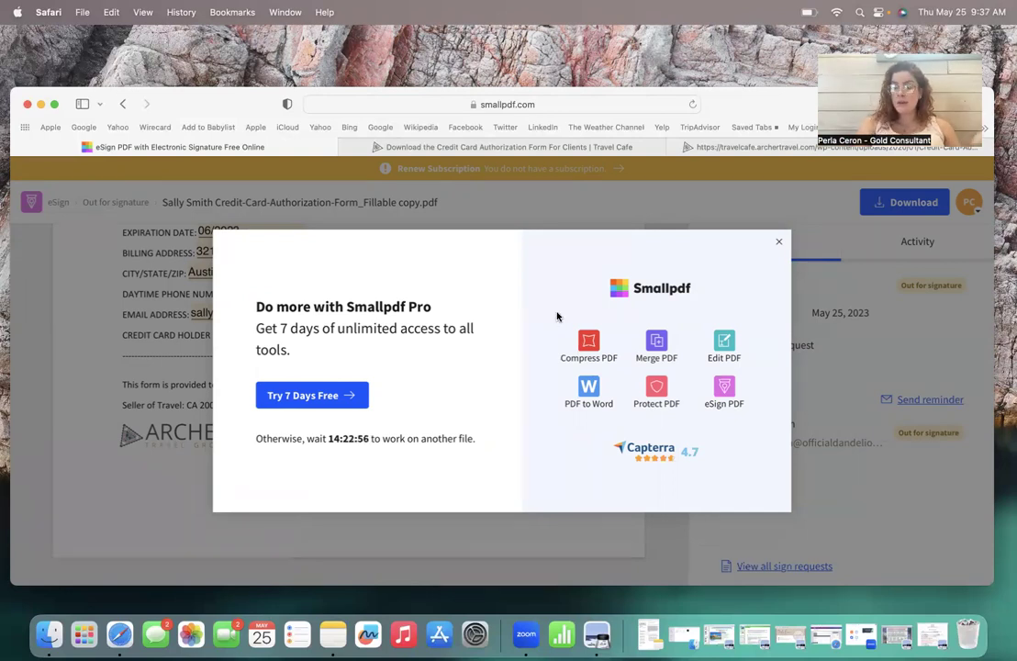
Step: Dismiss the Smallpdf Pro offer and go to the Dandelion Travels Gmail inbox
{"action": "left_click", "coordinate": [779, 245]}
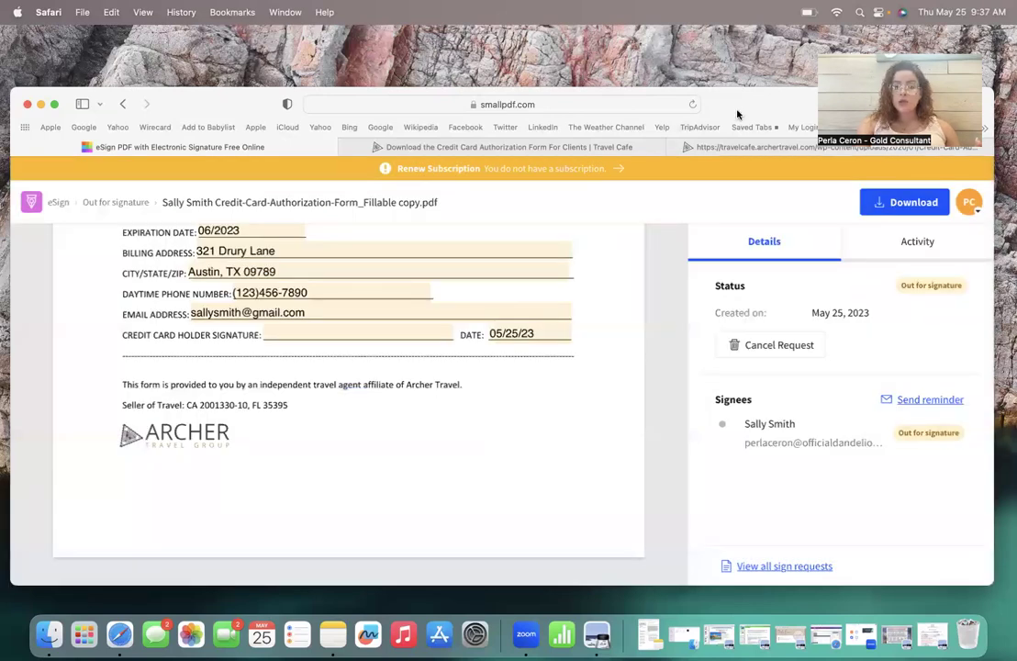
{"action": "left_click", "coordinate": [698, 147]}
{"action": "left_click", "coordinate": [542, 104]}
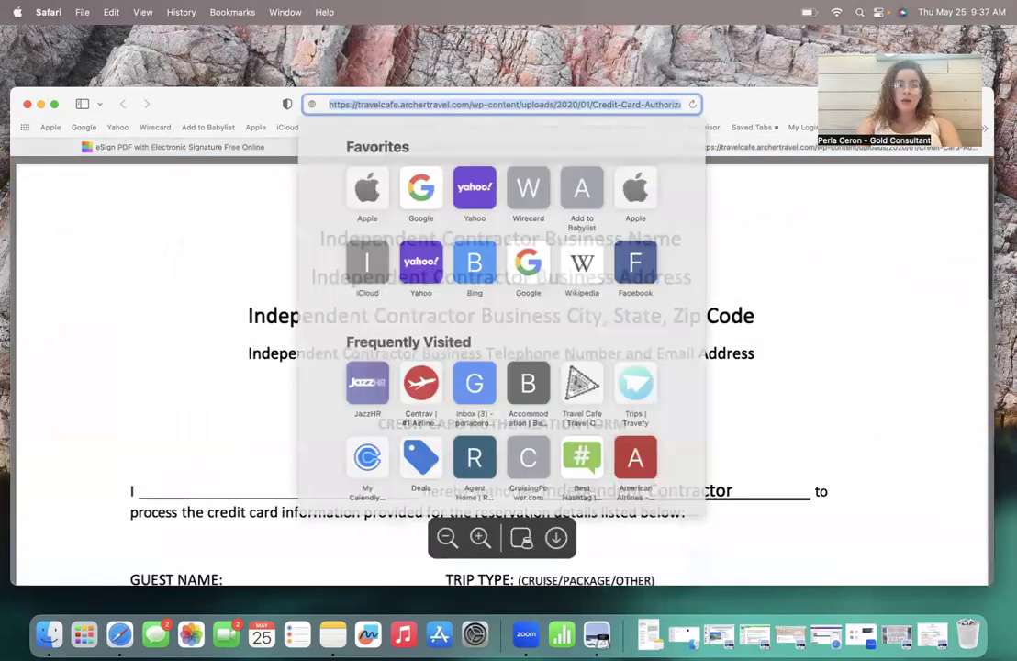
{"action": "type", "text": "gmail.com"}
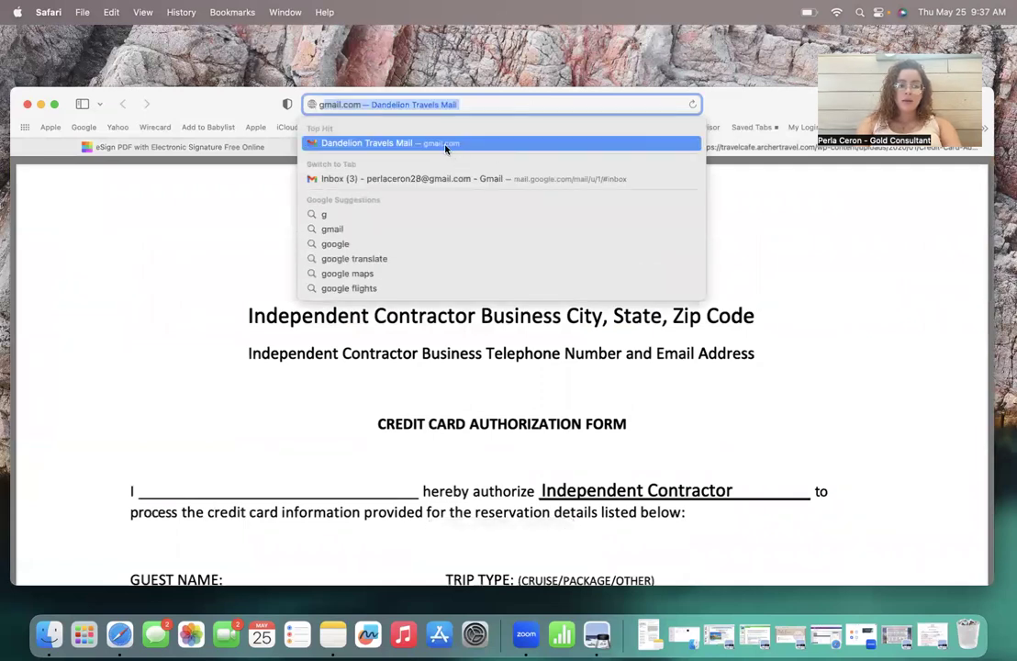
{"action": "left_click", "coordinate": [447, 145]}
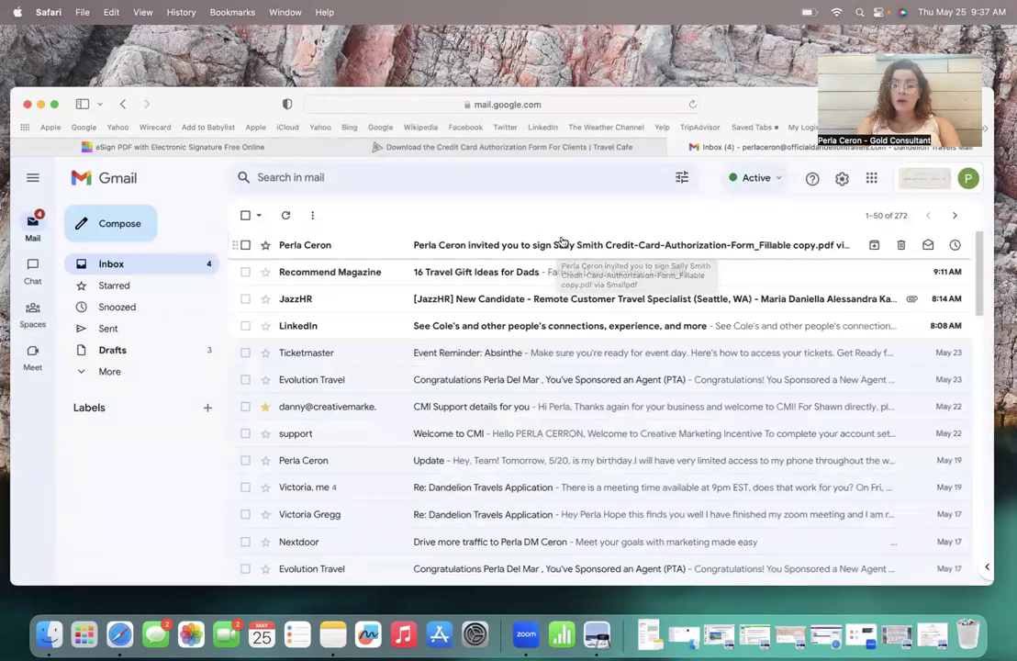
Step: Open the Smallpdf signing invitation email, which allows signing until 2023-06-08
{"action": "left_click", "coordinate": [684, 245]}
{"action": "scroll", "coordinate": [400, 397], "scroll_direction": "down", "scroll_amount": 1}
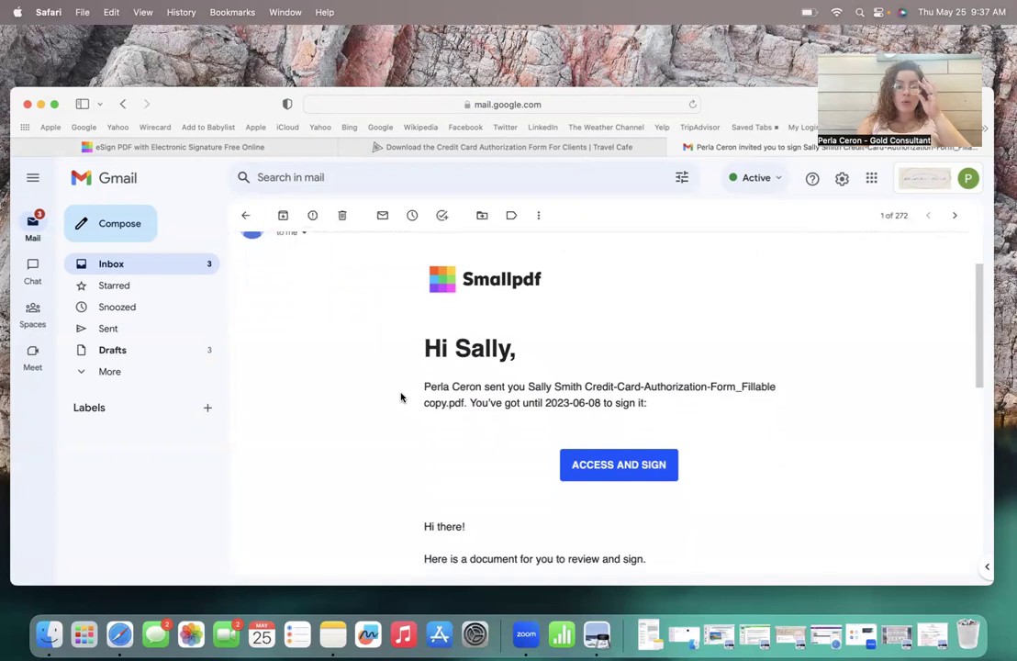
{"action": "scroll", "coordinate": [401, 397], "scroll_direction": "down", "scroll_amount": 1}
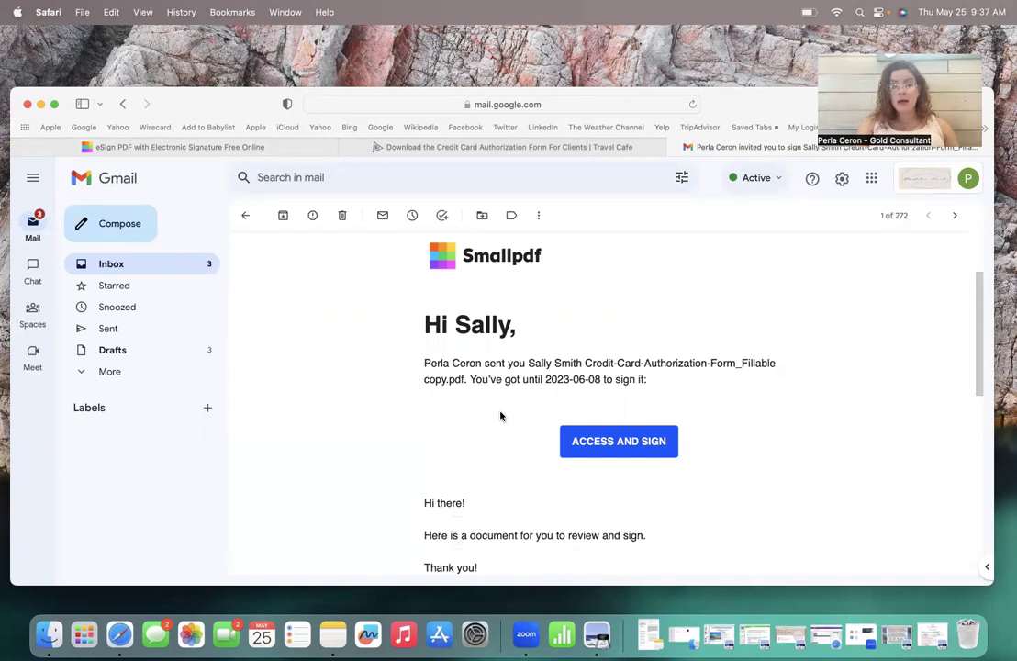
Step: Access the credit card authorization form for signing in Smallpdf eSign
{"action": "left_click", "coordinate": [622, 443]}
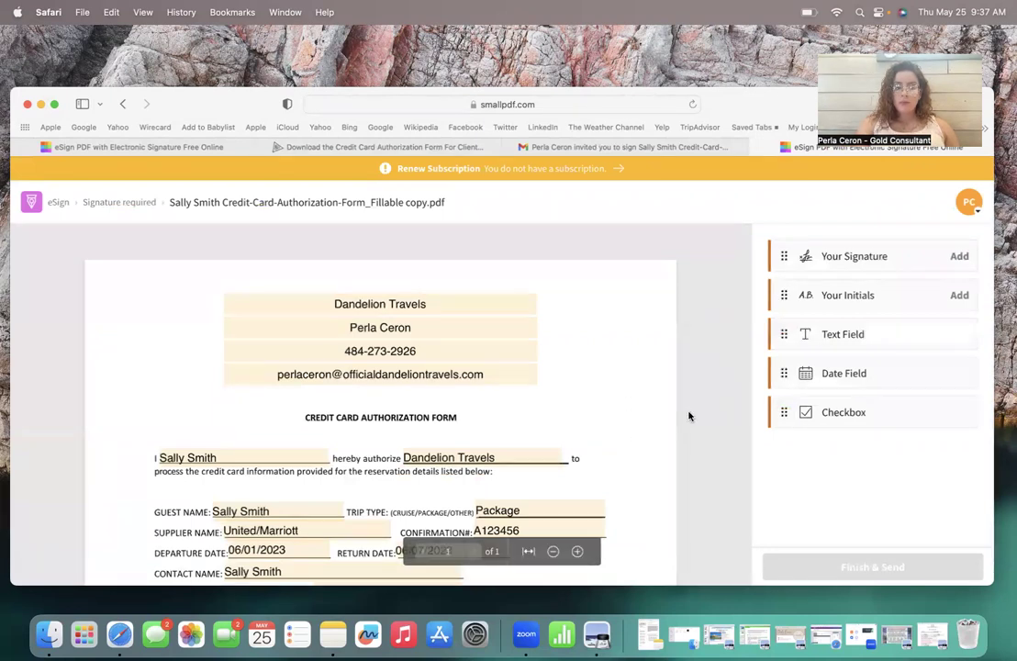
{"action": "scroll", "coordinate": [689, 416], "scroll_direction": "down", "scroll_amount": 3}
{"action": "scroll", "coordinate": [689, 416], "scroll_direction": "down", "scroll_amount": 5}
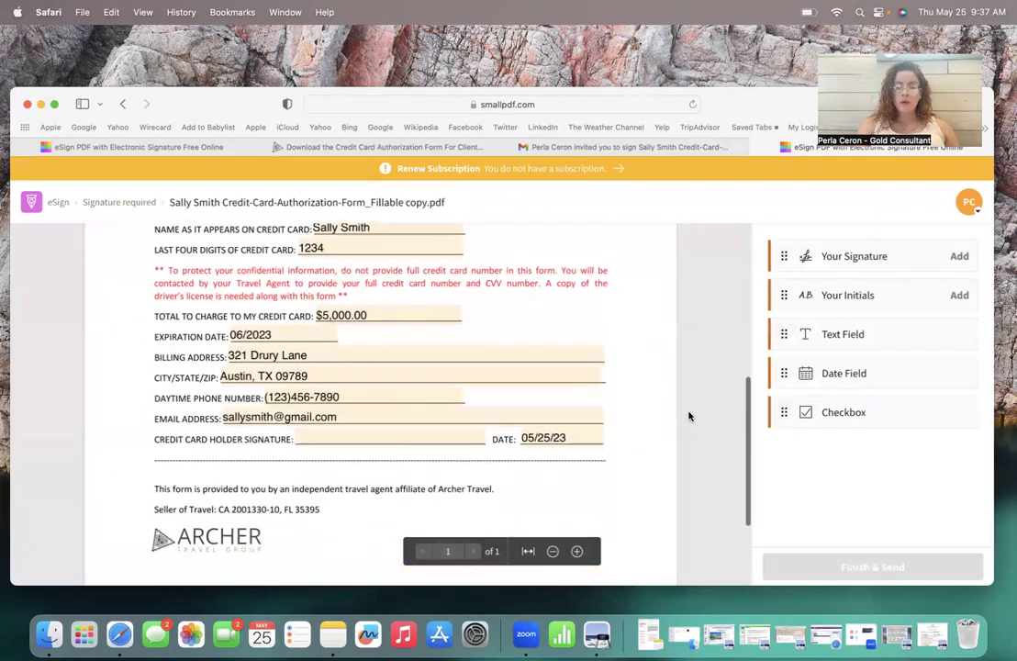
Step: Create a typed signature of the client's name in the third, flowing script style
{"action": "left_click", "coordinate": [867, 264]}
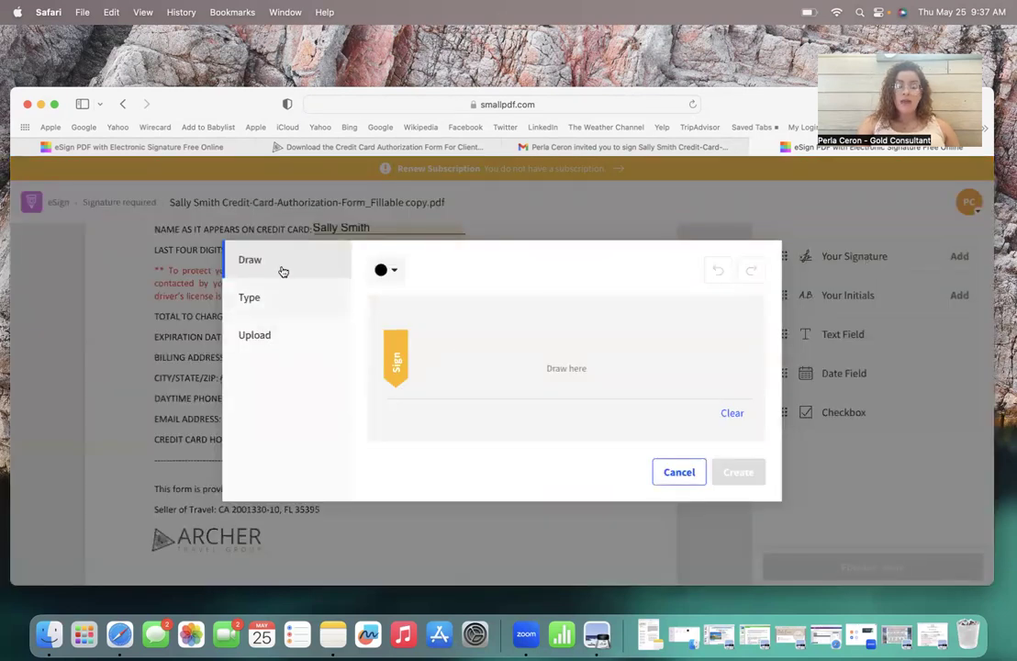
{"action": "left_click", "coordinate": [284, 303]}
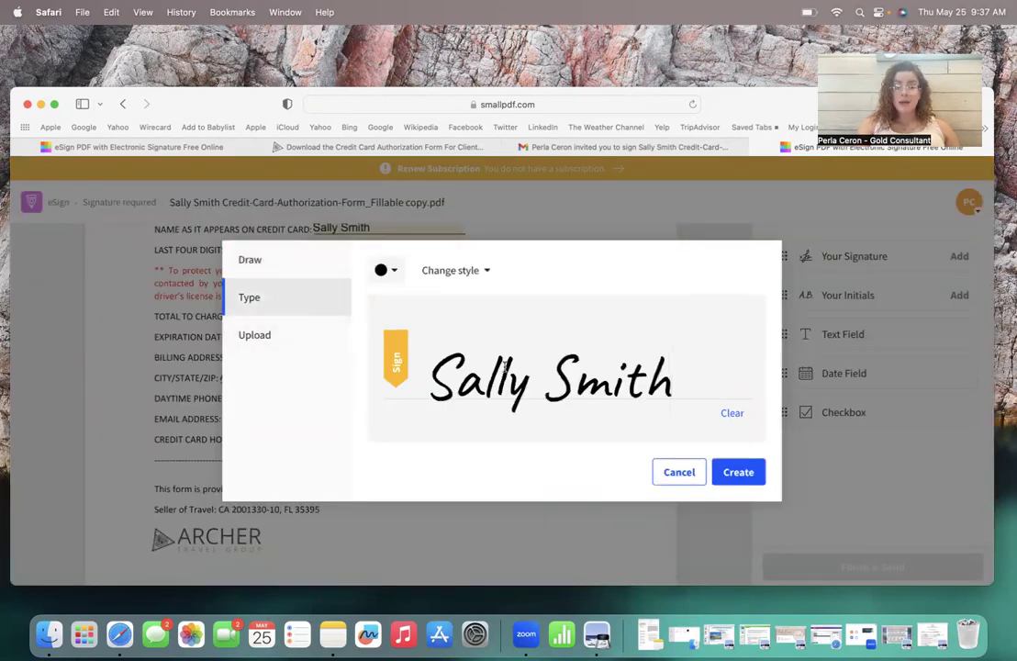
{"action": "left_click", "coordinate": [243, 325]}
{"action": "left_click", "coordinate": [273, 298]}
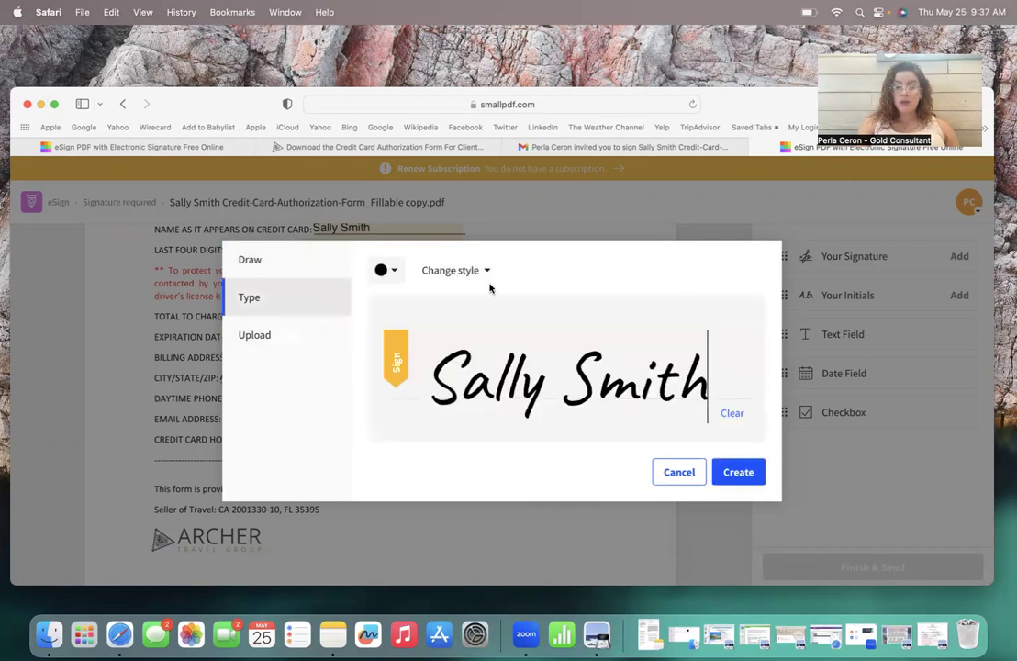
{"action": "left_click", "coordinate": [486, 270]}
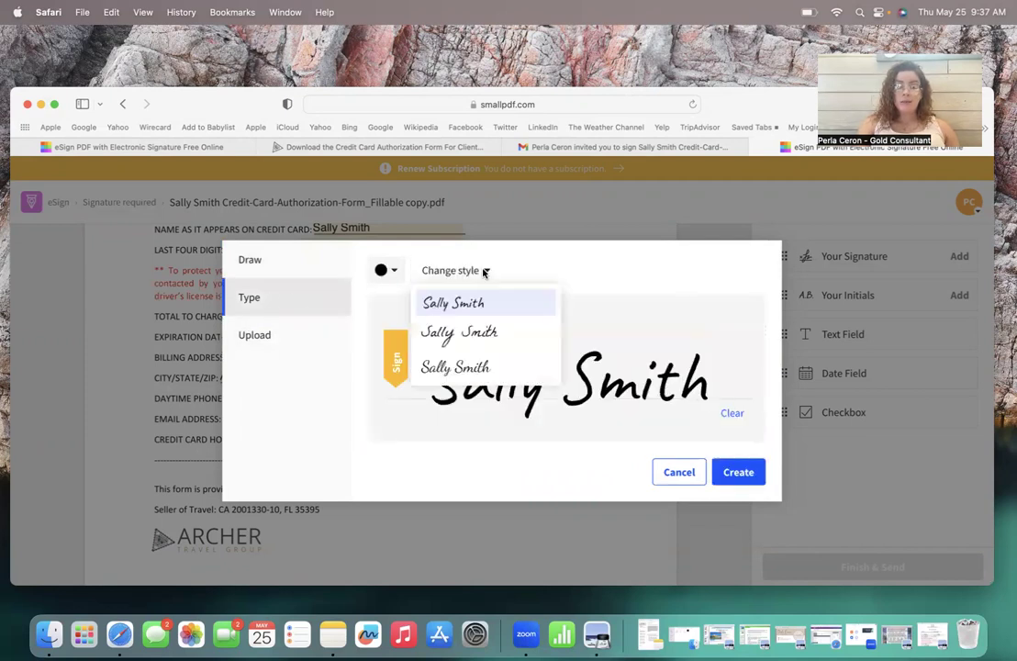
{"action": "left_click", "coordinate": [469, 369]}
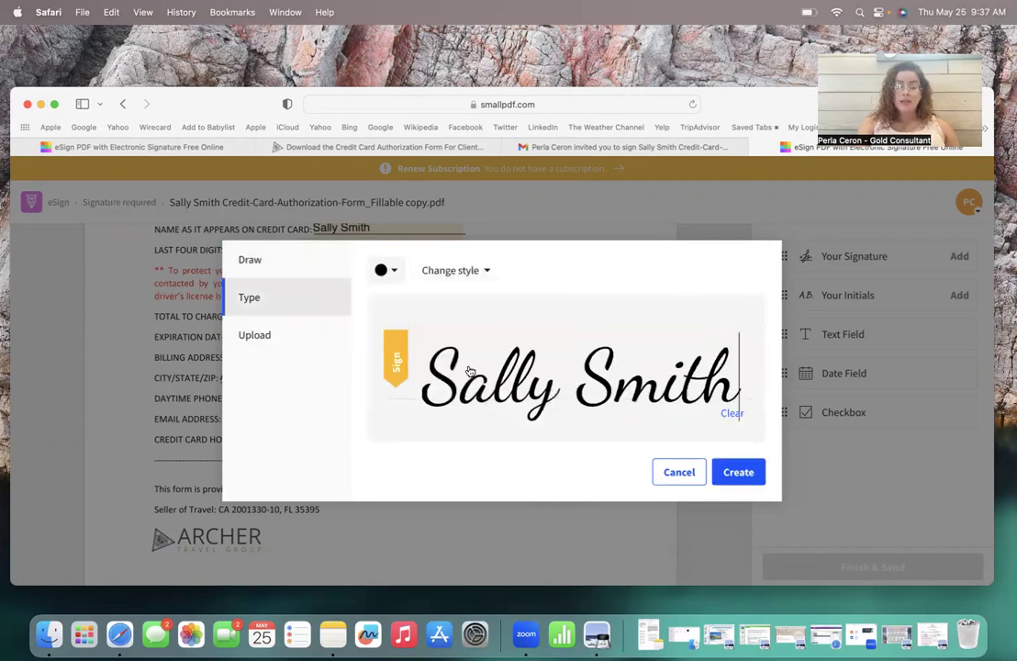
{"action": "left_click", "coordinate": [740, 474]}
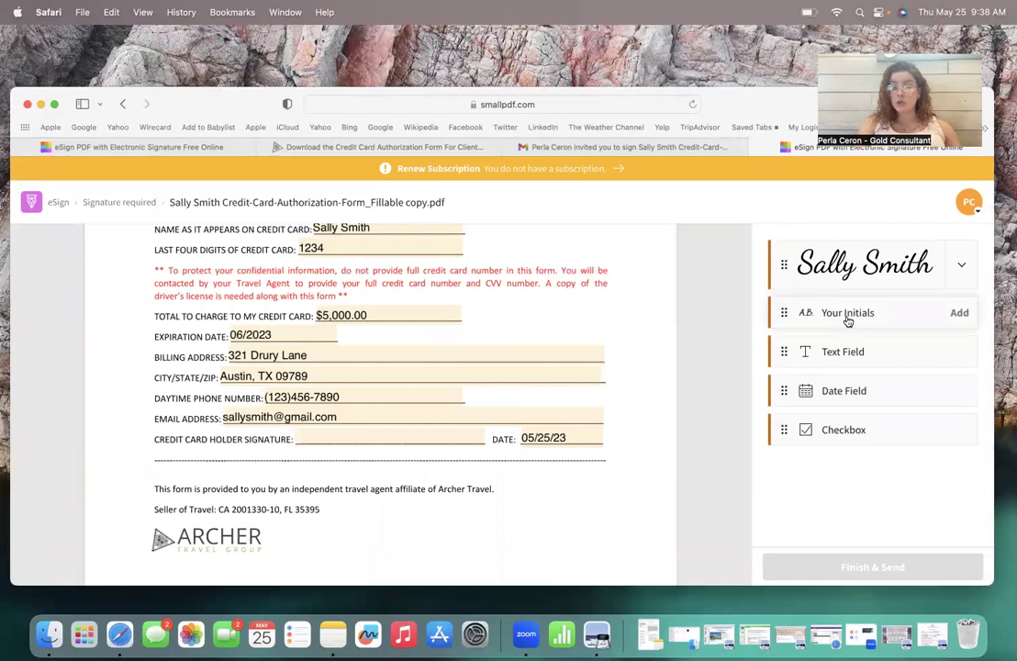
Step: Place the cursive signature on the cardholder signature line of the form
{"action": "left_click", "coordinate": [836, 272]}
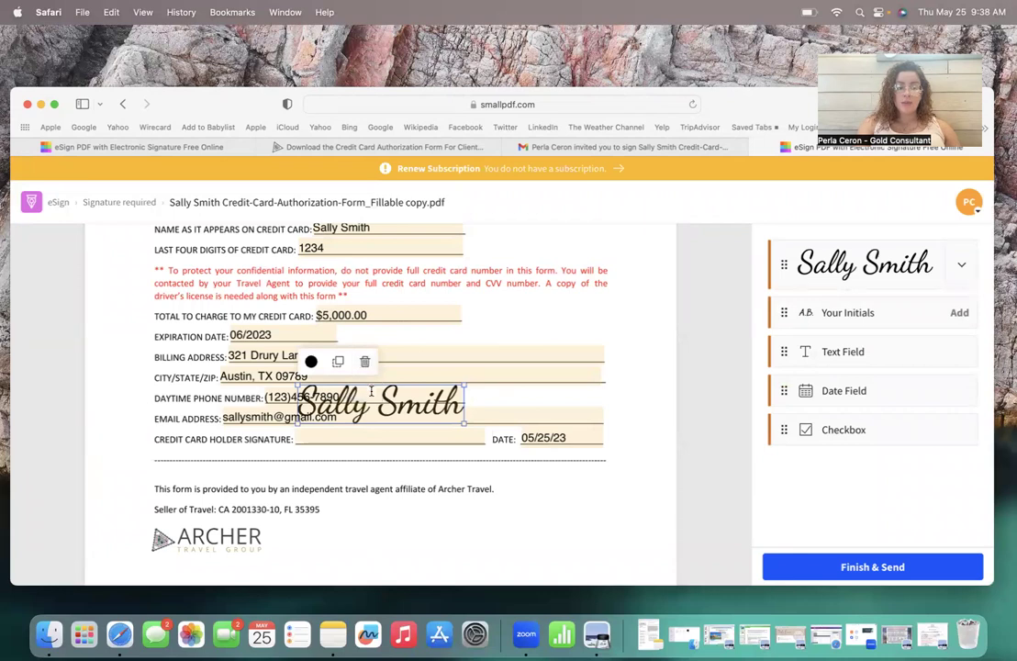
{"action": "left_click_drag", "start_coordinate": [371, 391], "coordinate": [371, 402]}
{"action": "mouse_move", "coordinate": [428, 421]}
{"action": "left_mouse_down"}
{"action": "mouse_move", "coordinate": [440, 439]}
{"action": "mouse_move", "coordinate": [465, 414]}
{"action": "mouse_move", "coordinate": [441, 422]}
{"action": "left_mouse_up"}
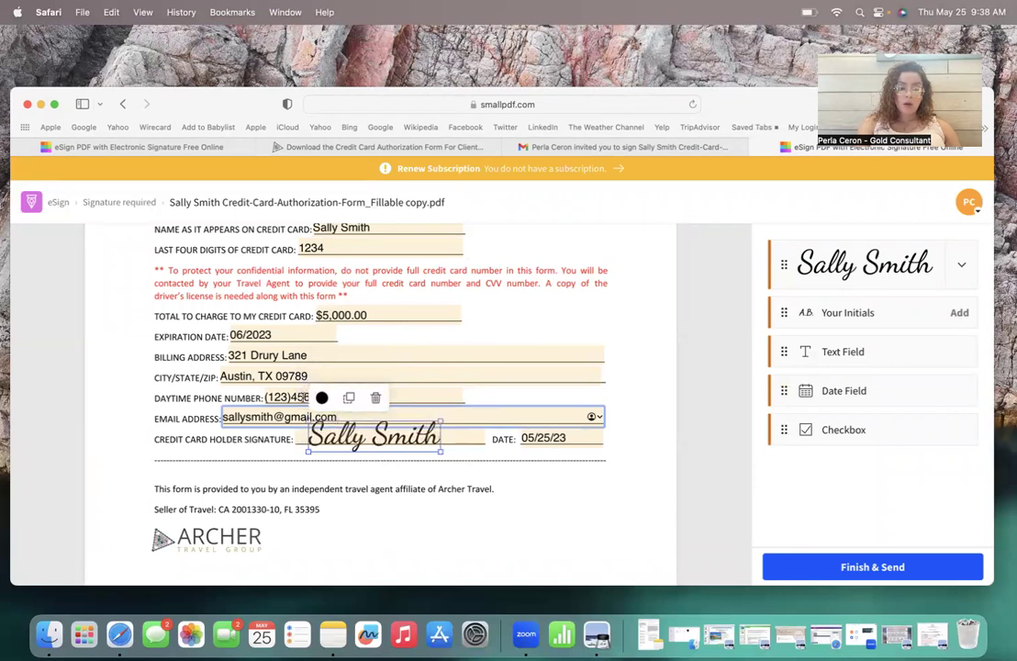
Step: Try red and blue signature colours, then set the signature back to black
{"action": "left_click", "coordinate": [321, 398]}
{"action": "left_click", "coordinate": [329, 481]}
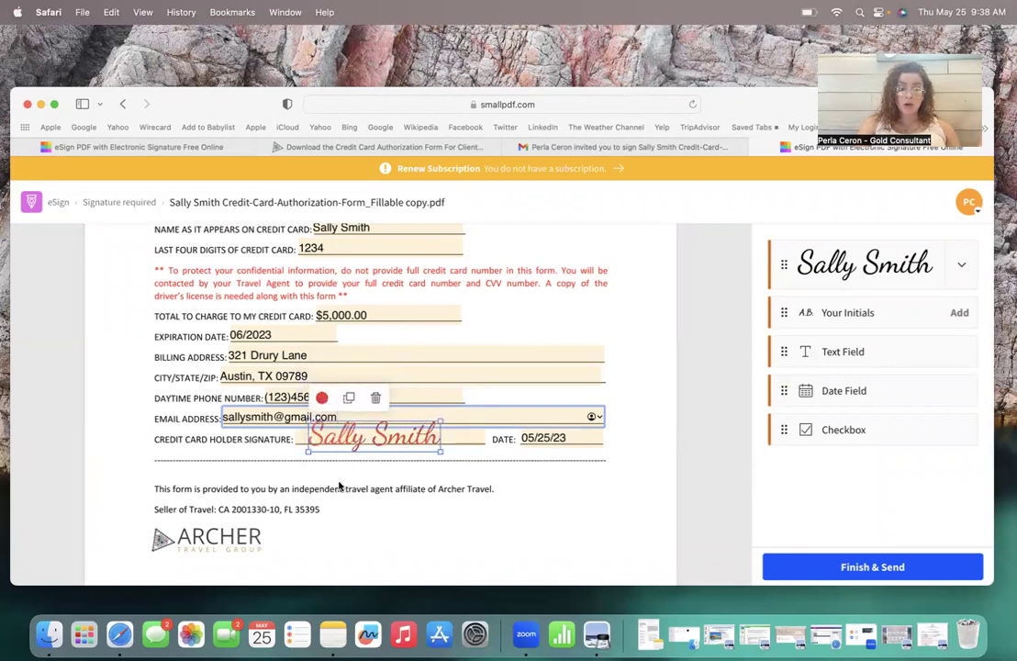
{"action": "left_click", "coordinate": [321, 397]}
{"action": "left_click", "coordinate": [326, 455]}
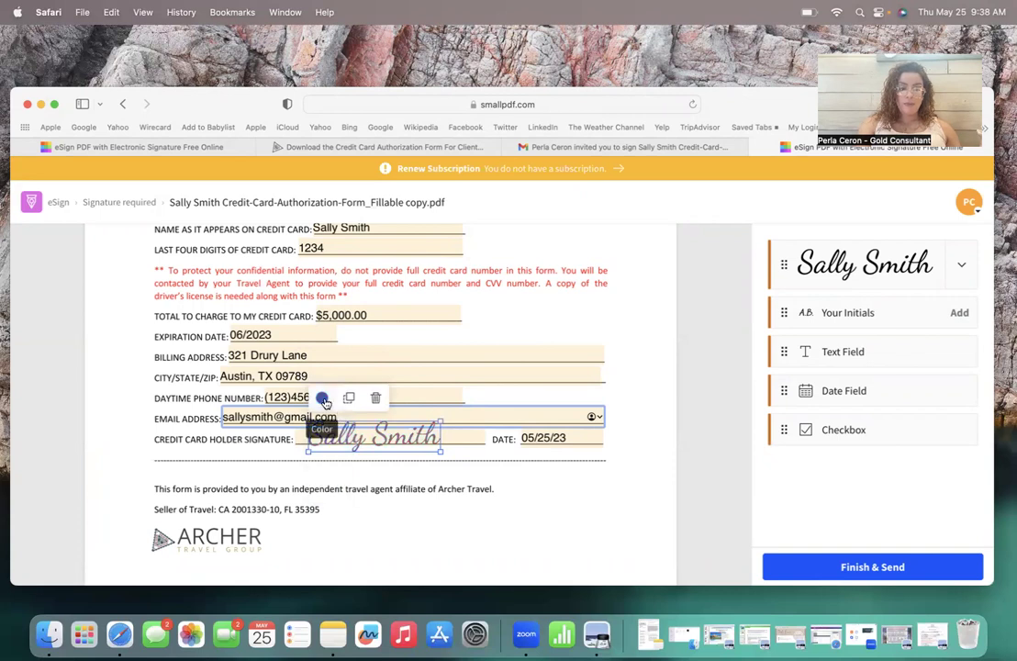
{"action": "left_click", "coordinate": [323, 399]}
{"action": "left_click", "coordinate": [327, 429]}
Step: Finish signing and confirm sending the signed form back to the sender
{"action": "left_click", "coordinate": [654, 470]}
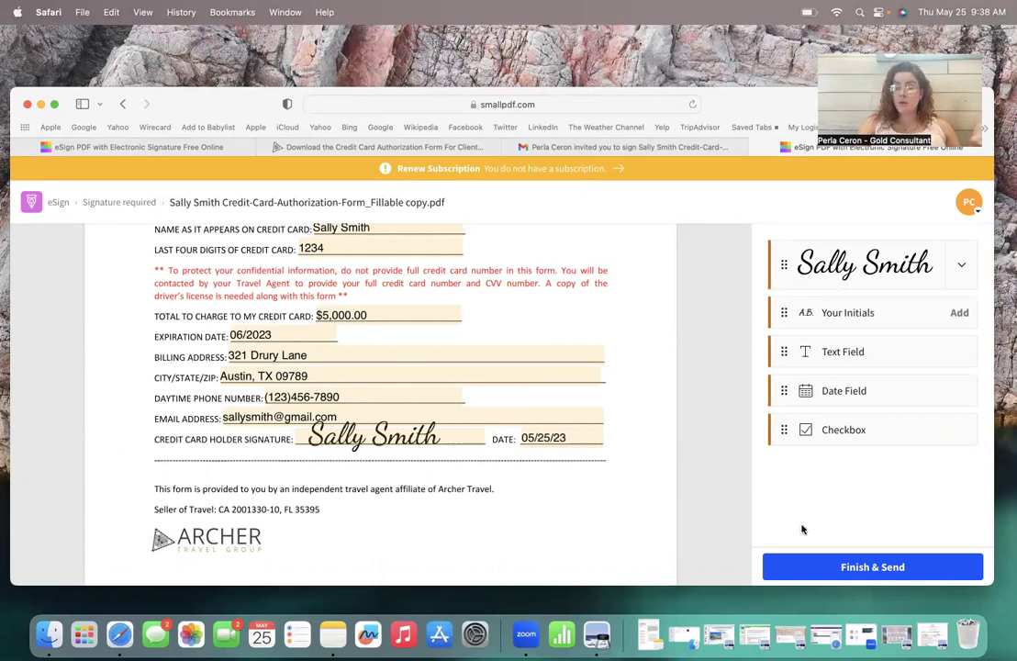
{"action": "left_click", "coordinate": [848, 568]}
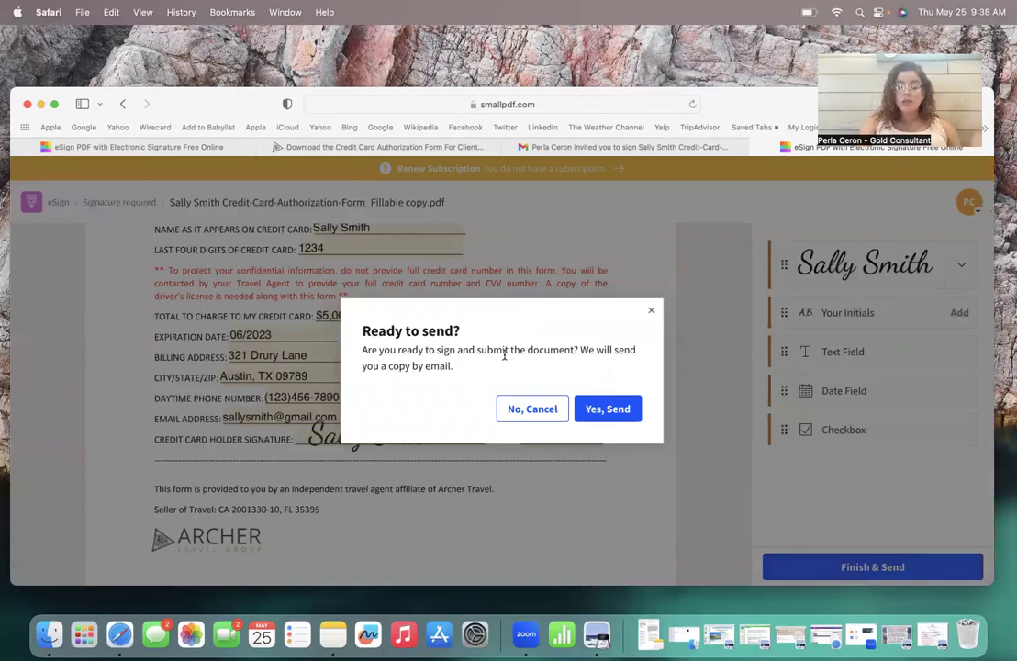
{"action": "left_click", "coordinate": [605, 410]}
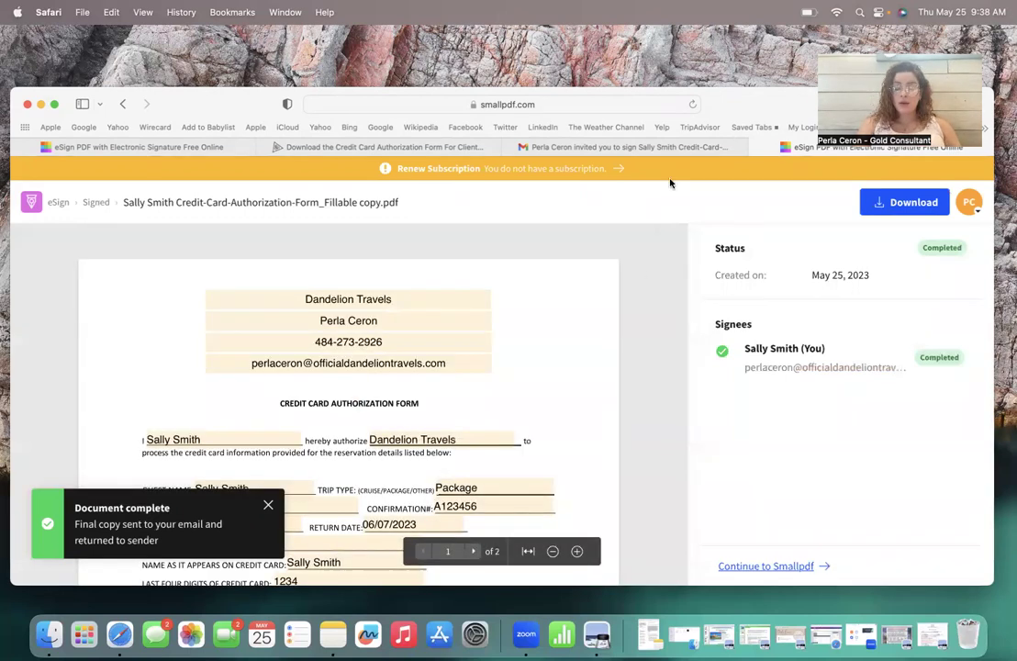
Step: Switch to the other Gmail account's inbox, declining the browser-switch suggestion
{"action": "left_click", "coordinate": [933, 180]}
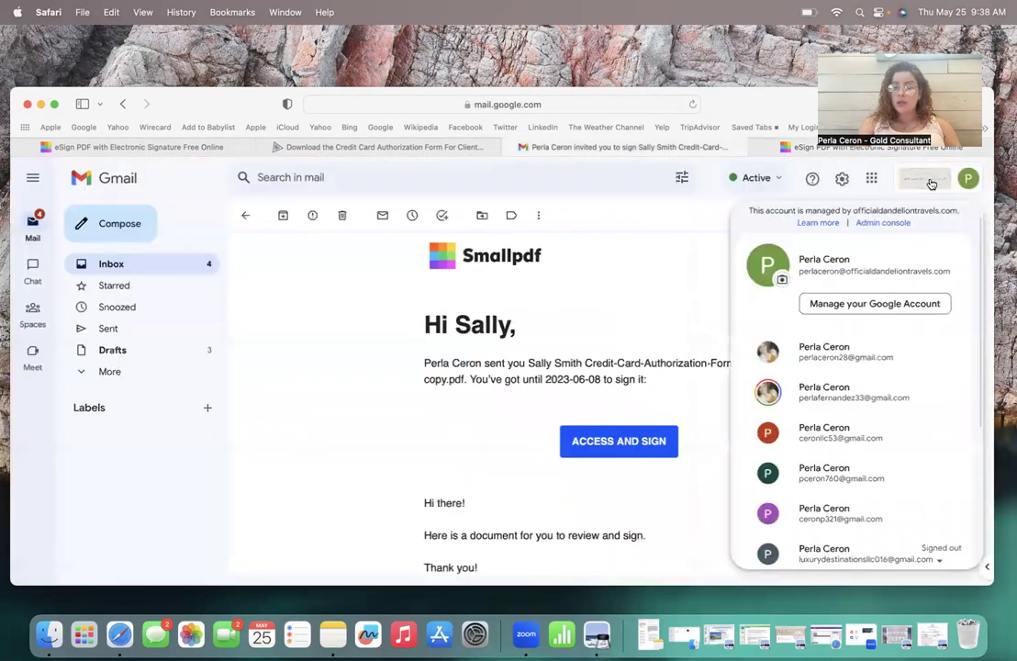
{"action": "left_click", "coordinate": [845, 360]}
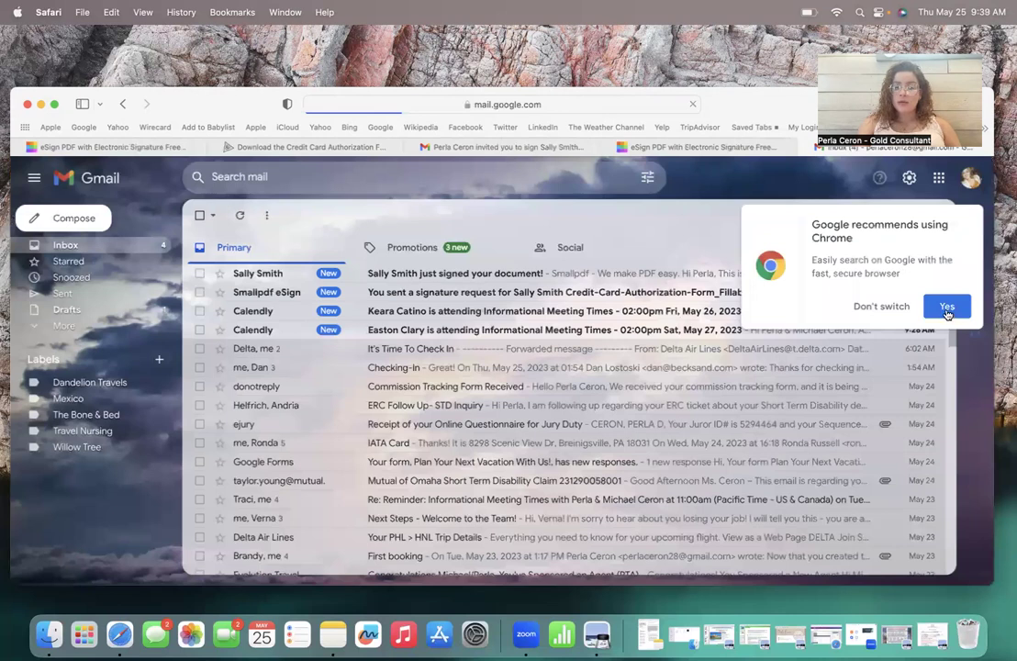
{"action": "left_click", "coordinate": [888, 307]}
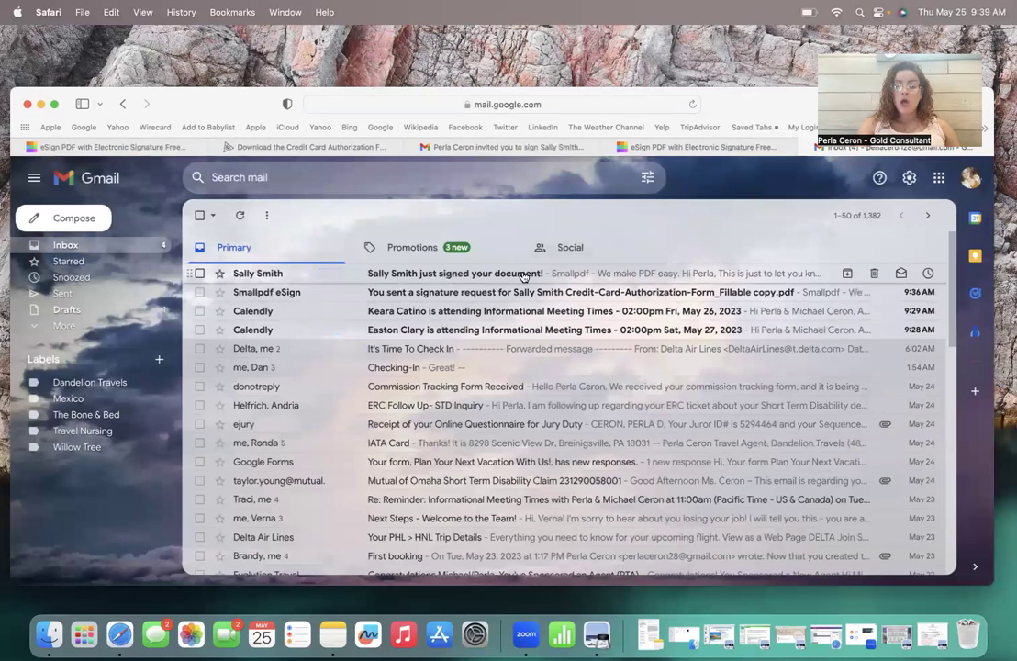
Step: Open the 'just signed your document' email and follow its DOWNLOAD link
{"action": "left_click", "coordinate": [523, 275]}
{"action": "scroll", "coordinate": [325, 443], "scroll_direction": "down", "scroll_amount": 2}
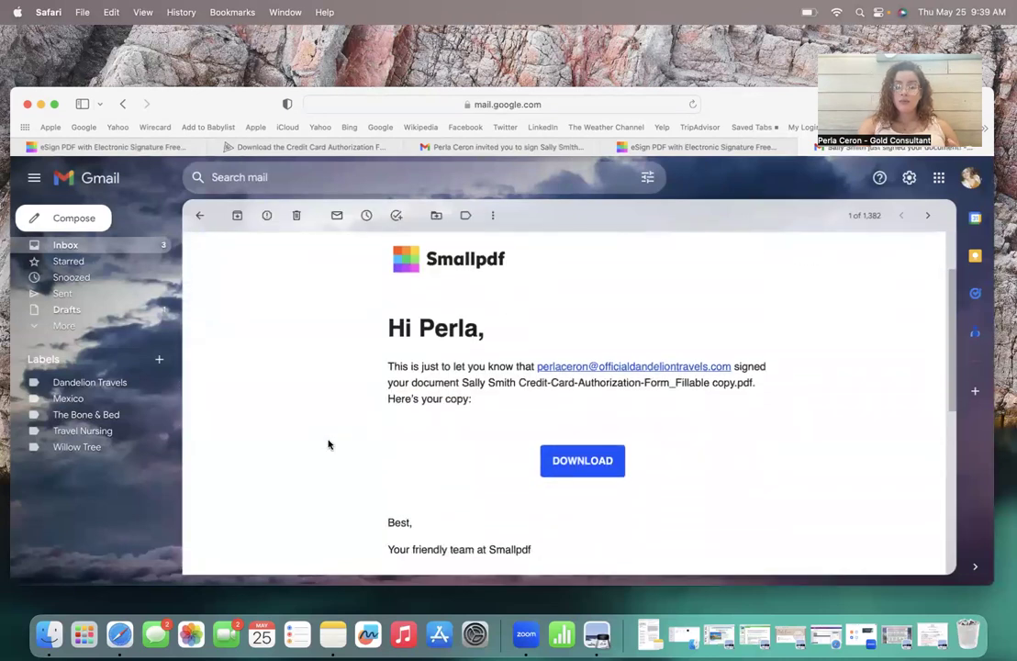
{"action": "left_click", "coordinate": [582, 462]}
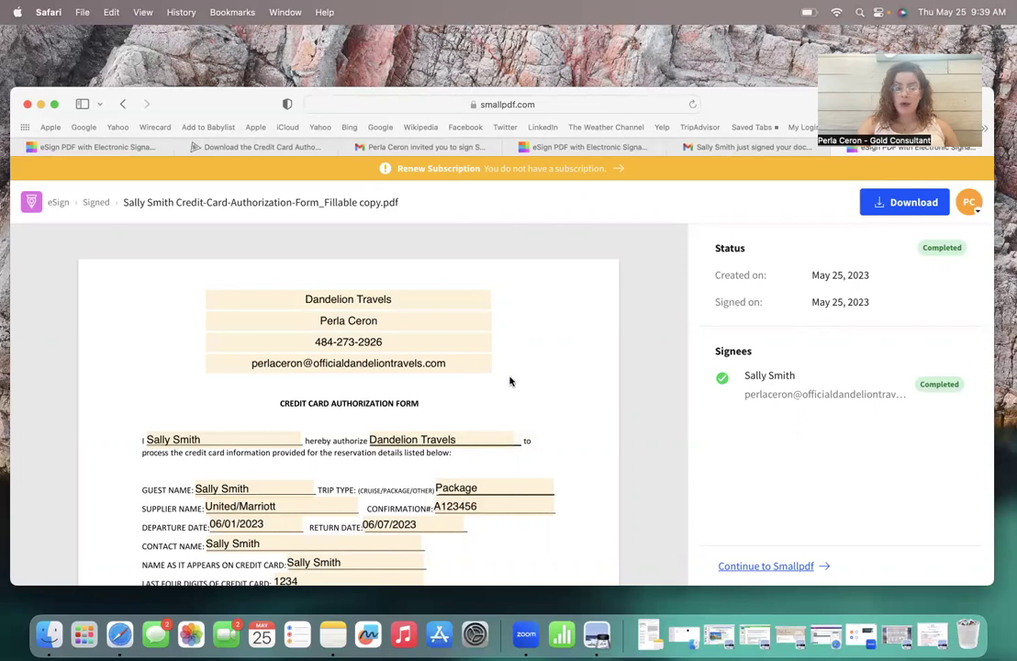
Step: Scroll through the signed form and its Certificate of Completion
{"action": "scroll", "coordinate": [616, 423], "scroll_direction": "down", "scroll_amount": 8}
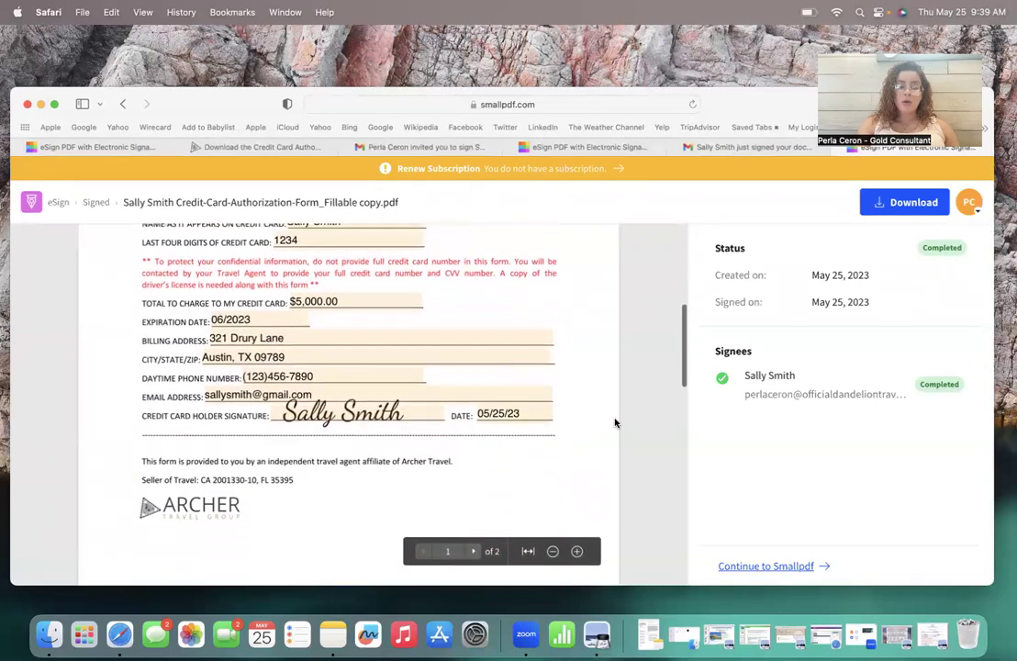
{"action": "scroll", "coordinate": [600, 466], "scroll_direction": "down", "scroll_amount": 10}
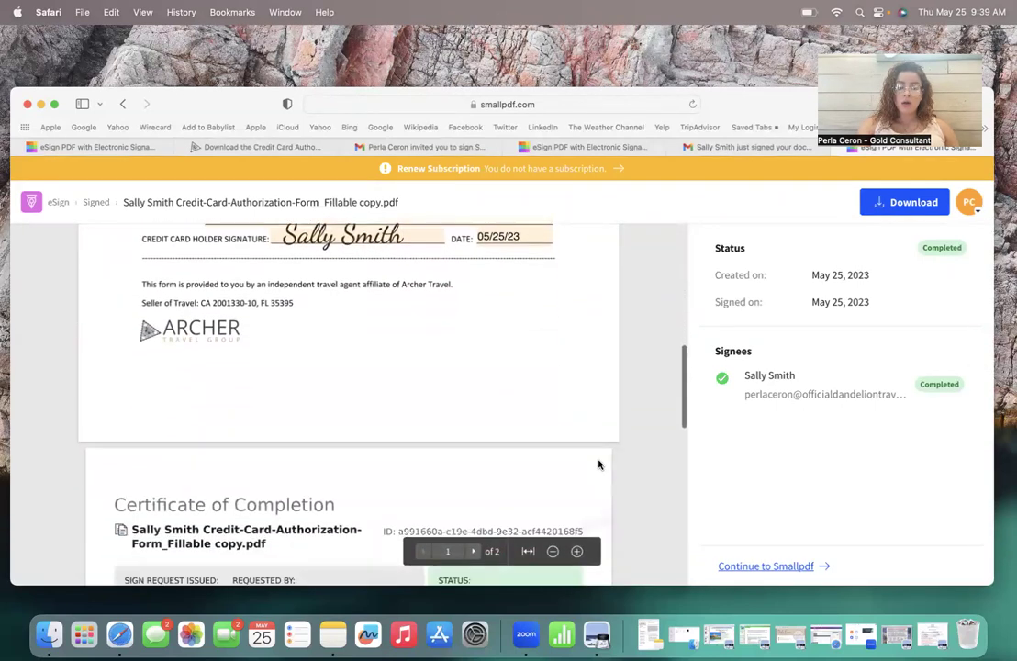
{"action": "scroll", "coordinate": [599, 465], "scroll_direction": "down", "scroll_amount": 1}
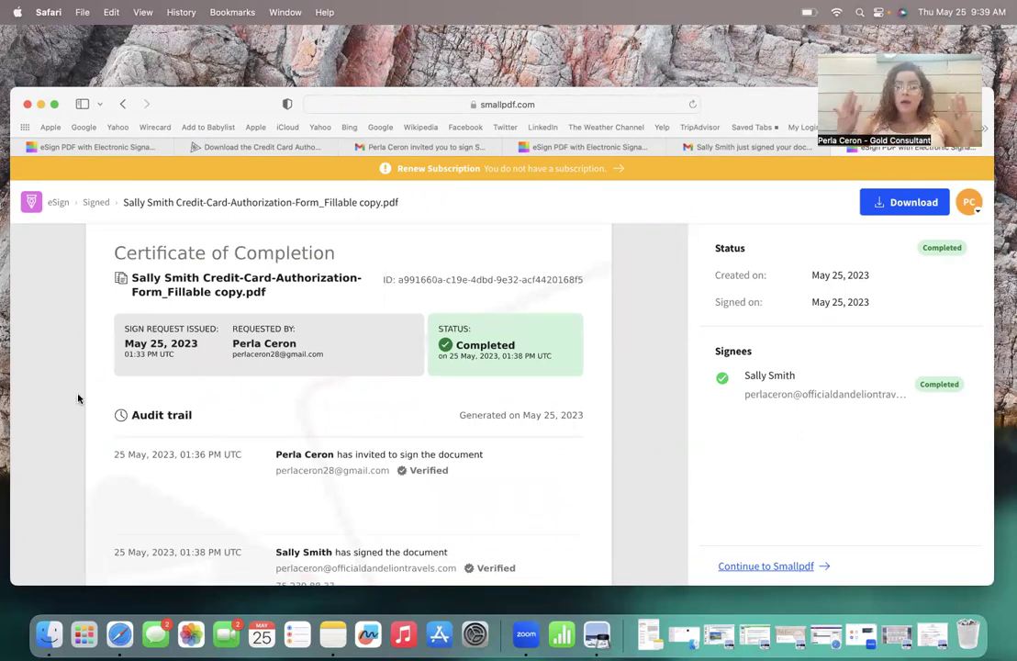
{"action": "scroll", "coordinate": [79, 398], "scroll_direction": "down", "scroll_amount": 3}
{"action": "scroll", "coordinate": [79, 398], "scroll_direction": "down", "scroll_amount": 5}
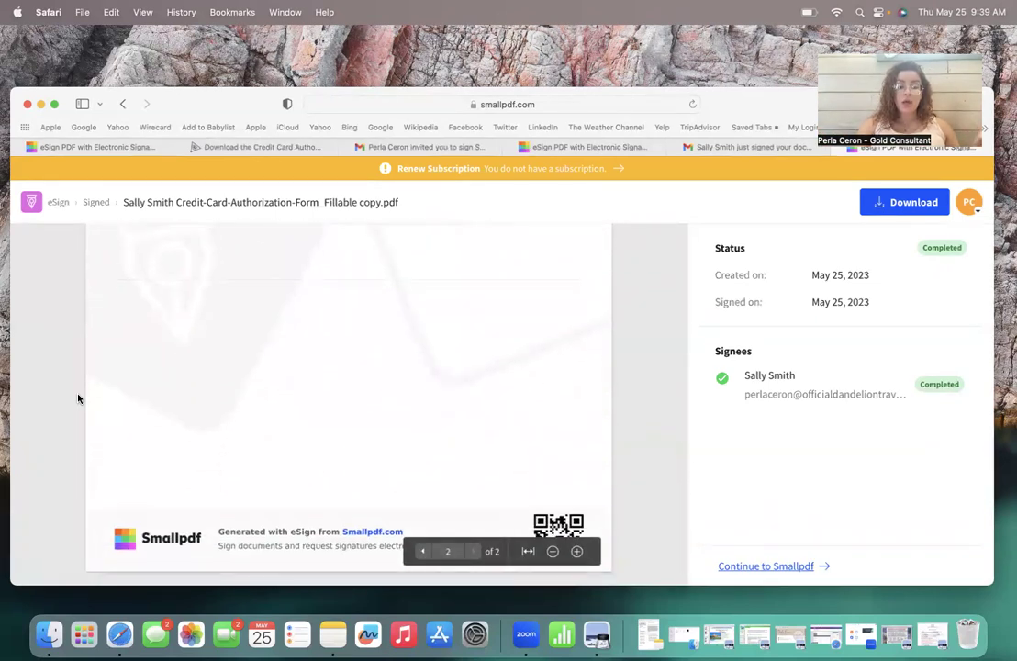
Step: Return to the form page, download the completed signed PDF, and show recent downloads
{"action": "scroll", "coordinate": [79, 398], "scroll_direction": "up", "scroll_amount": 1}
{"action": "scroll", "coordinate": [79, 398], "scroll_direction": "up", "scroll_amount": 10}
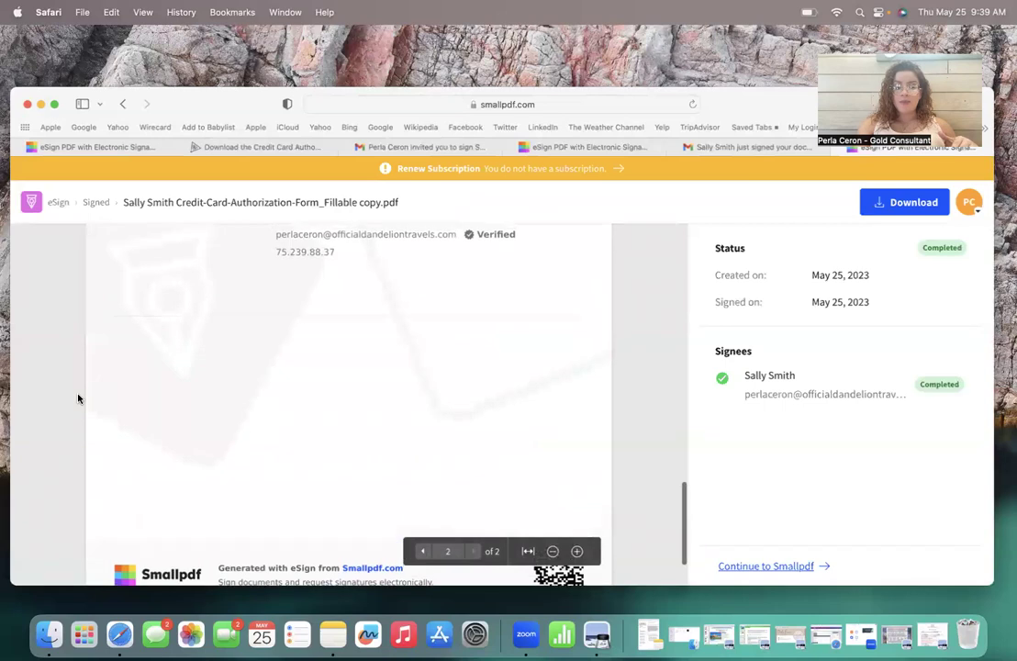
{"action": "scroll", "coordinate": [79, 398], "scroll_direction": "up", "scroll_amount": 6}
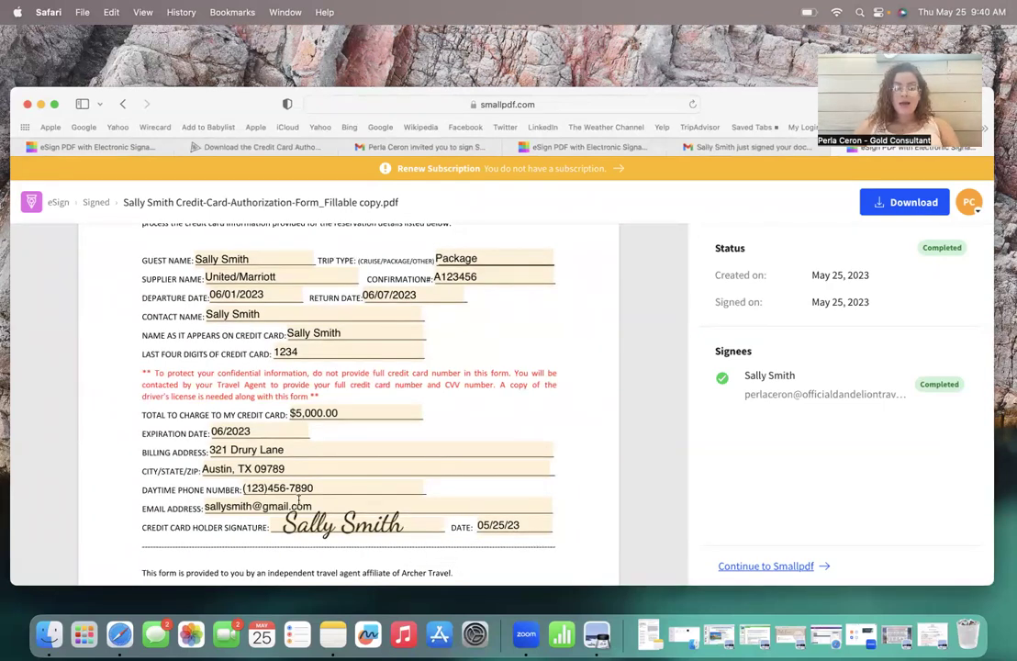
{"action": "left_click", "coordinate": [898, 204]}
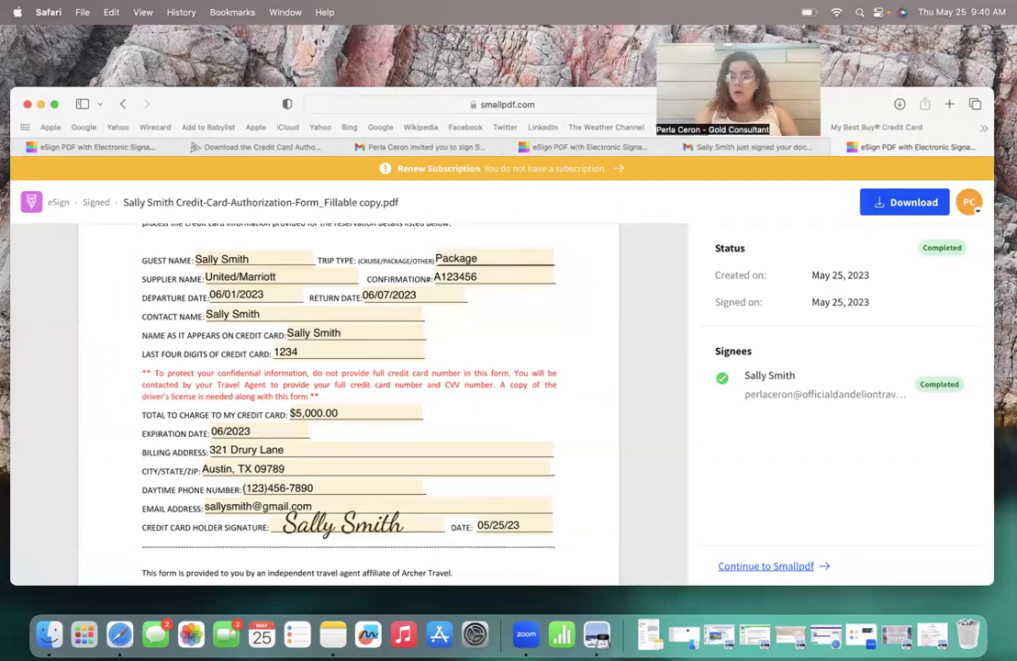
{"action": "left_click", "coordinate": [899, 104]}
Step: Open the downloaded PDF in Preview and review the signed form and Completed certificate audit trail
{"action": "double_click", "coordinate": [868, 166]}
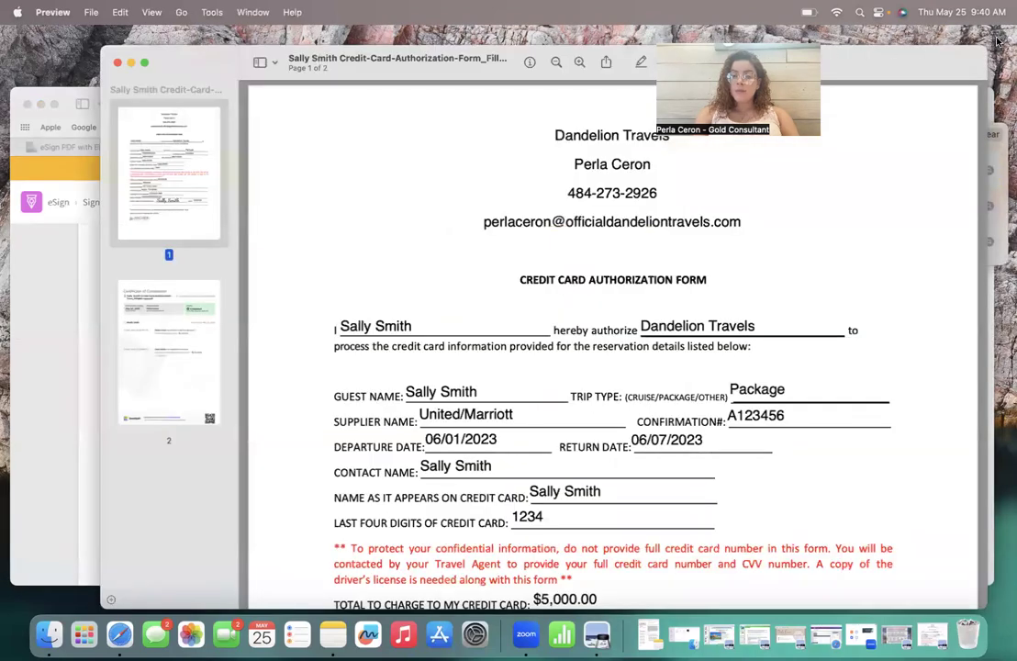
{"action": "scroll", "coordinate": [325, 376], "scroll_direction": "down", "scroll_amount": 10}
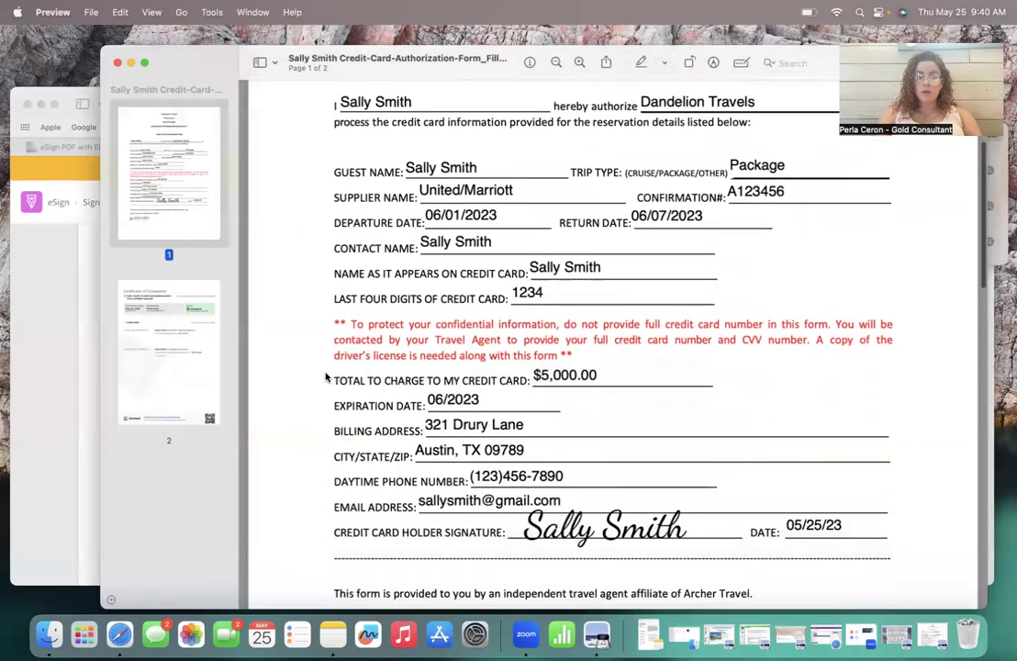
{"action": "scroll", "coordinate": [325, 377], "scroll_direction": "down", "scroll_amount": 12}
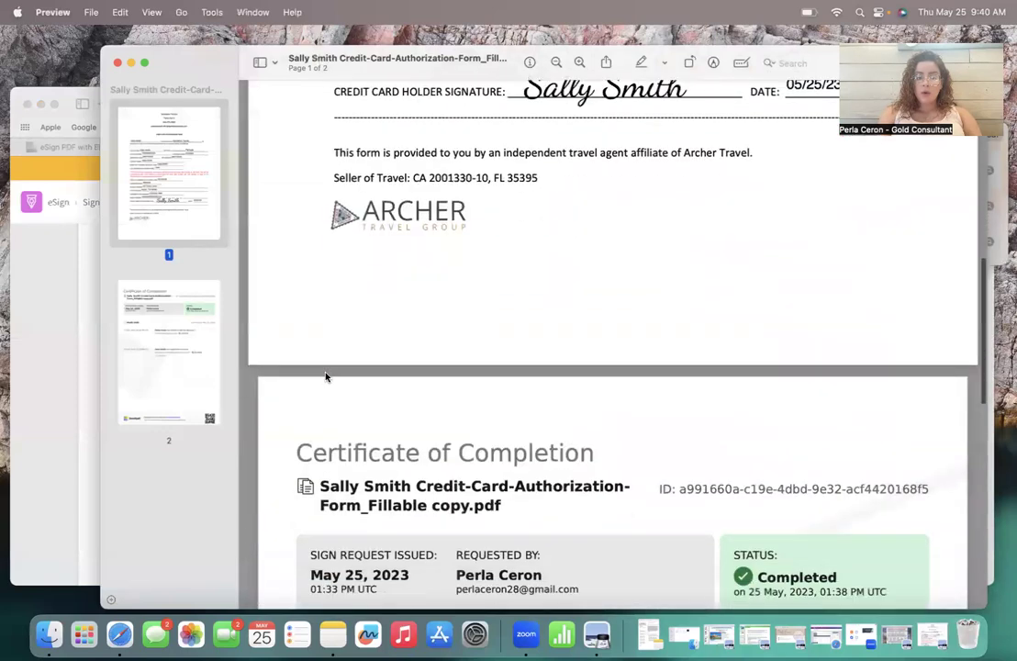
{"action": "scroll", "coordinate": [276, 441], "scroll_direction": "down", "scroll_amount": 3}
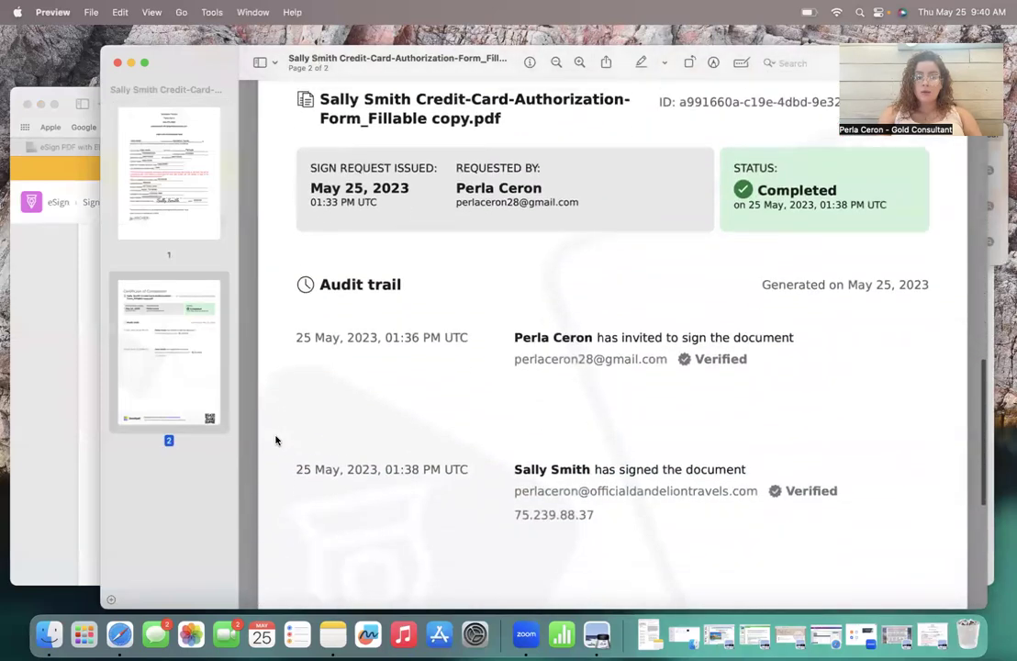
{"action": "scroll", "coordinate": [276, 441], "scroll_direction": "up", "scroll_amount": 5}
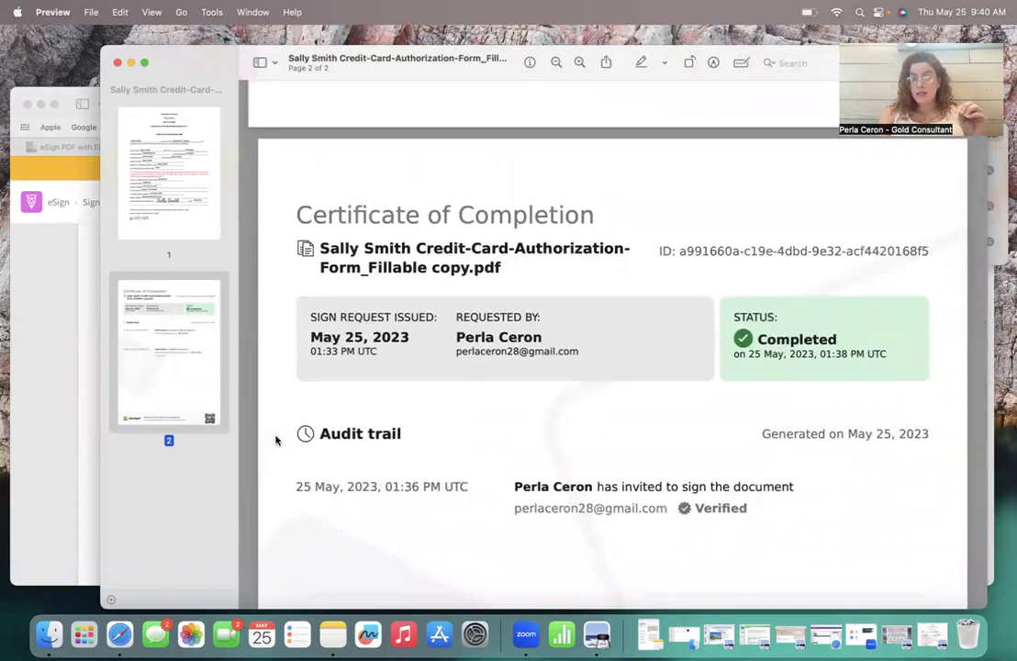
{"action": "scroll", "coordinate": [275, 441], "scroll_direction": "down", "scroll_amount": 5}
{"action": "scroll", "coordinate": [275, 440], "scroll_direction": "down", "scroll_amount": 7}
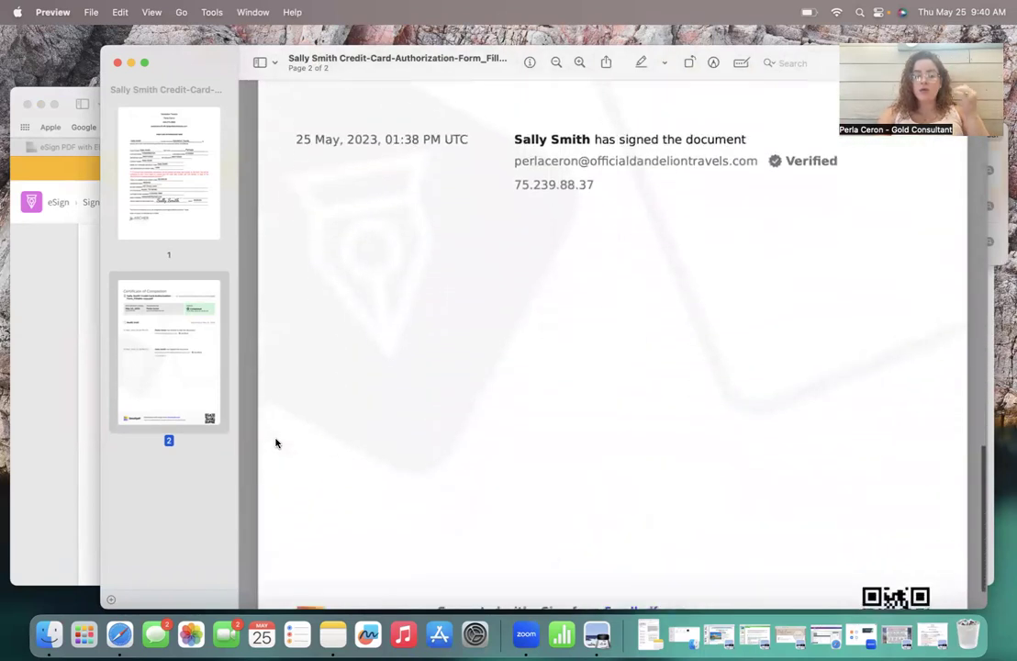
{"action": "scroll", "coordinate": [275, 444], "scroll_direction": "up", "scroll_amount": 8}
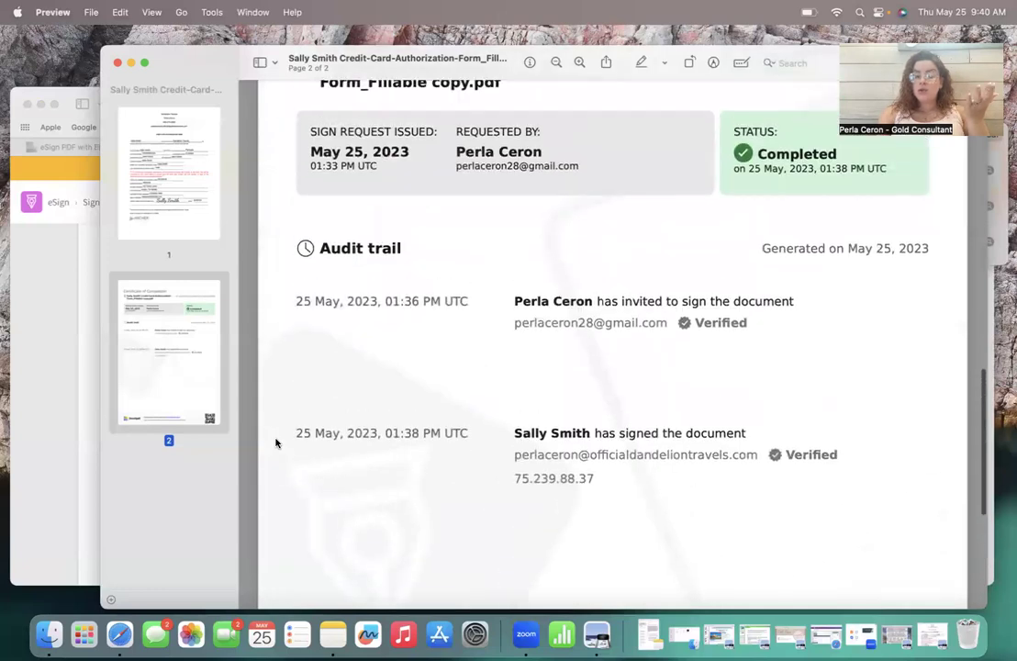
{"action": "scroll", "coordinate": [275, 443], "scroll_direction": "up", "scroll_amount": 15}
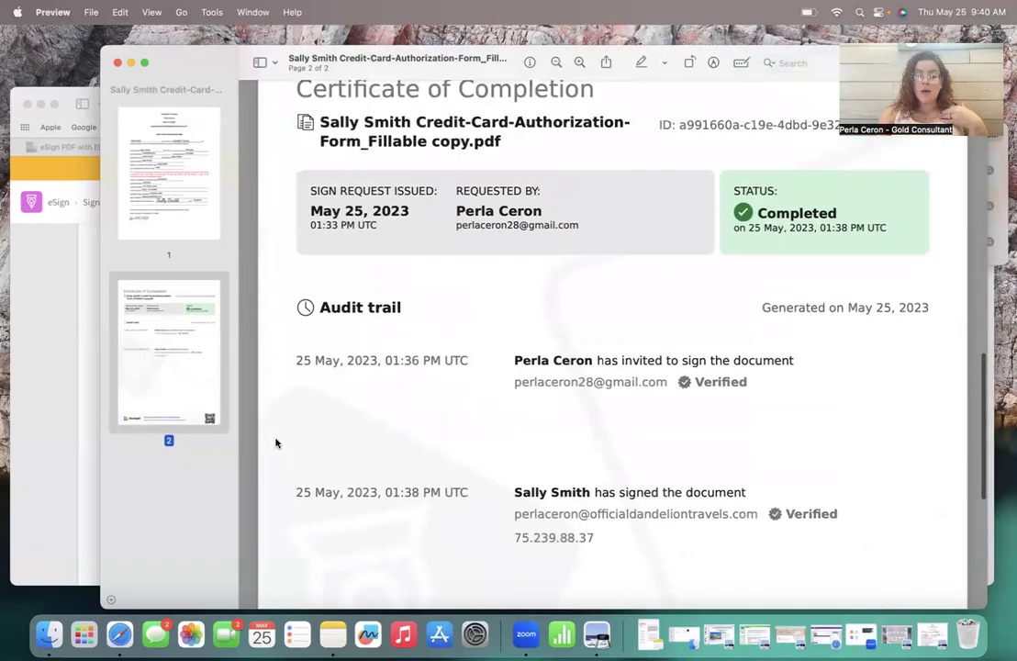
{"action": "scroll", "coordinate": [275, 443], "scroll_direction": "up", "scroll_amount": 10}
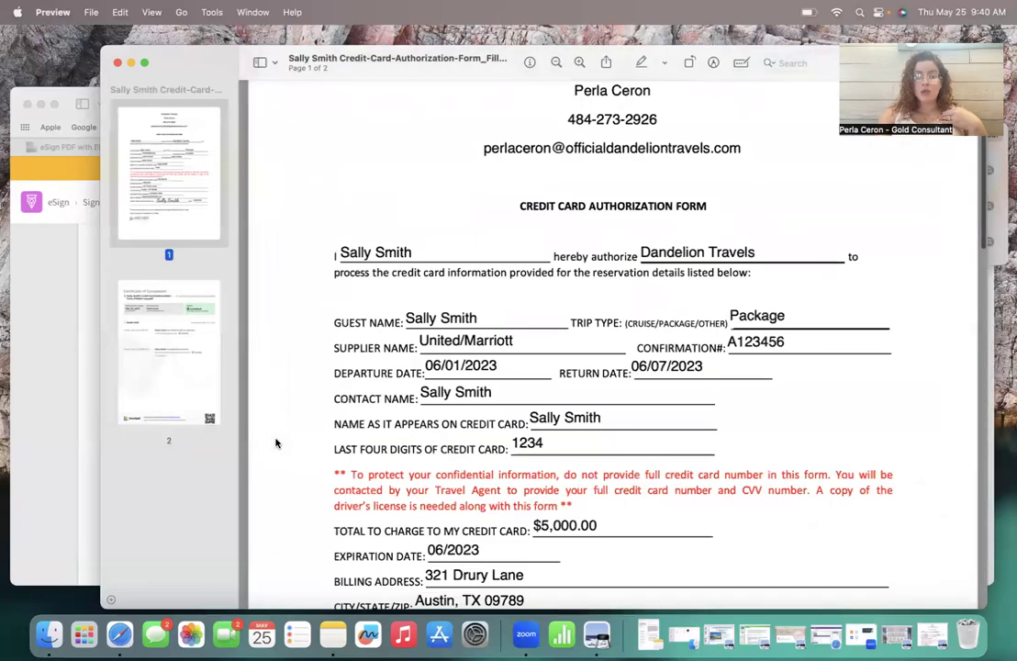